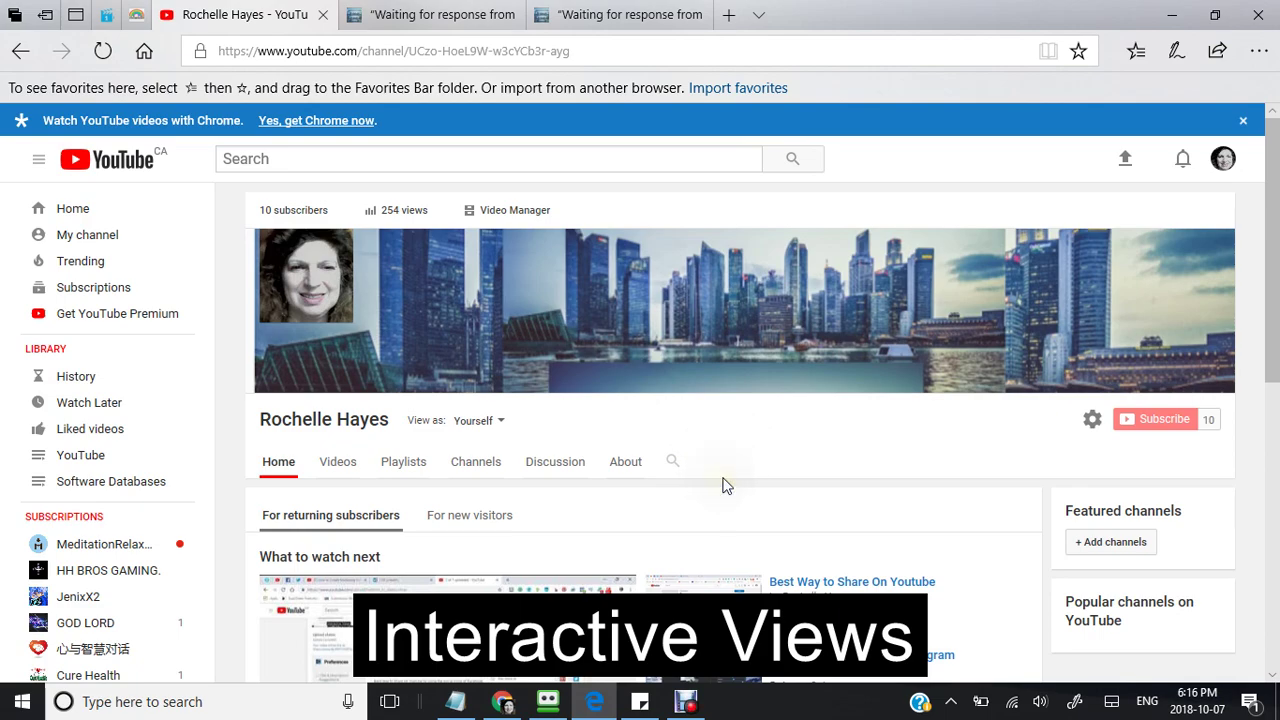
Scroll through the YouTube channel page.
scroll(726, 485, down, 3)
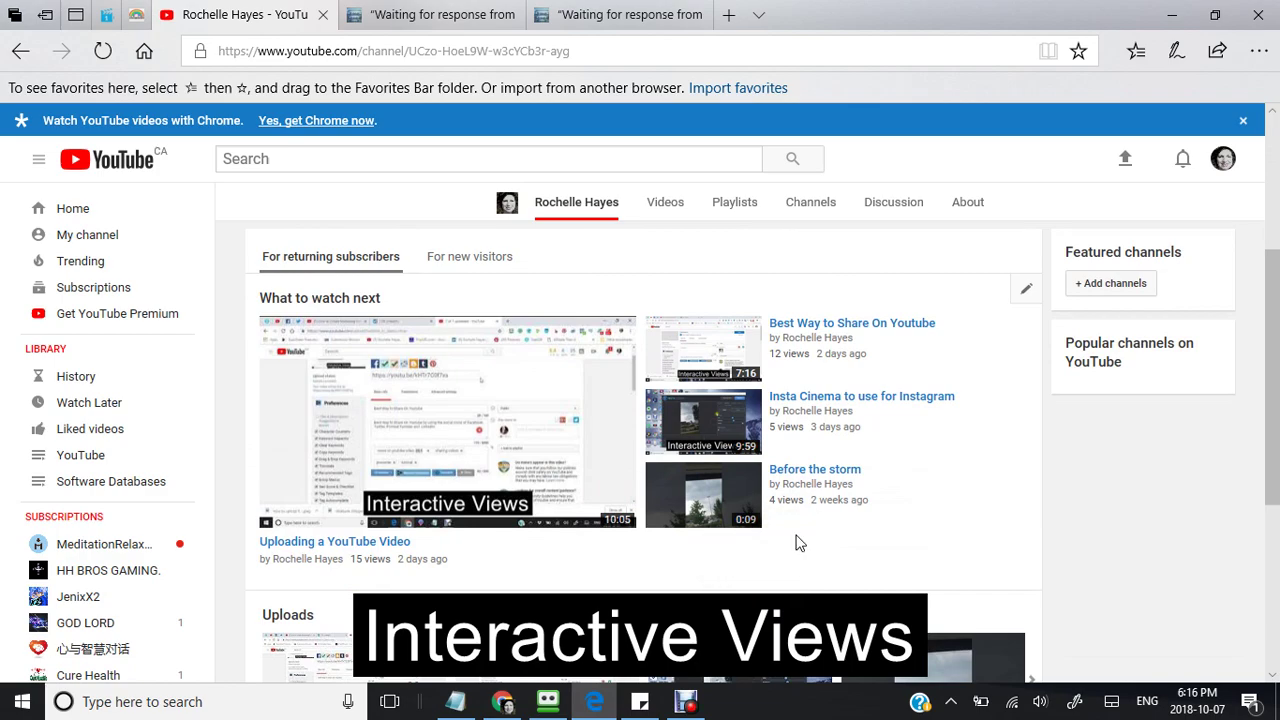
scroll(797, 542, up, 3)
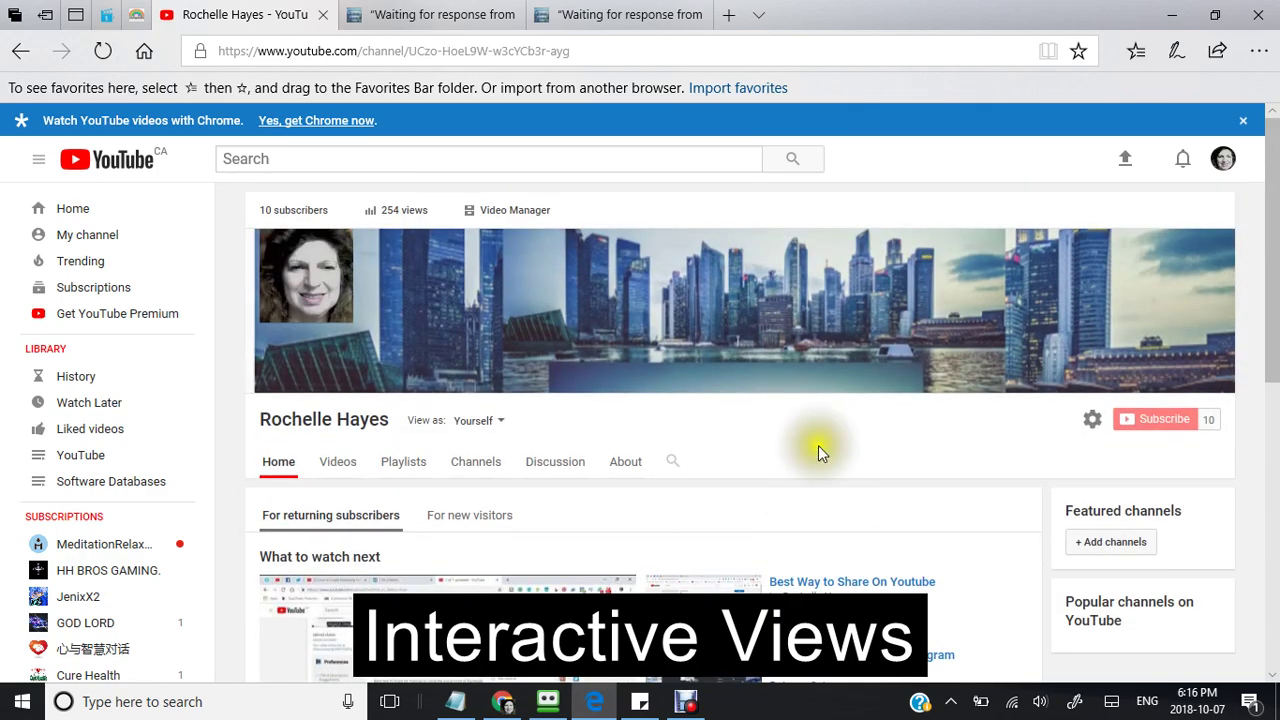
scroll(818, 437, down, 4)
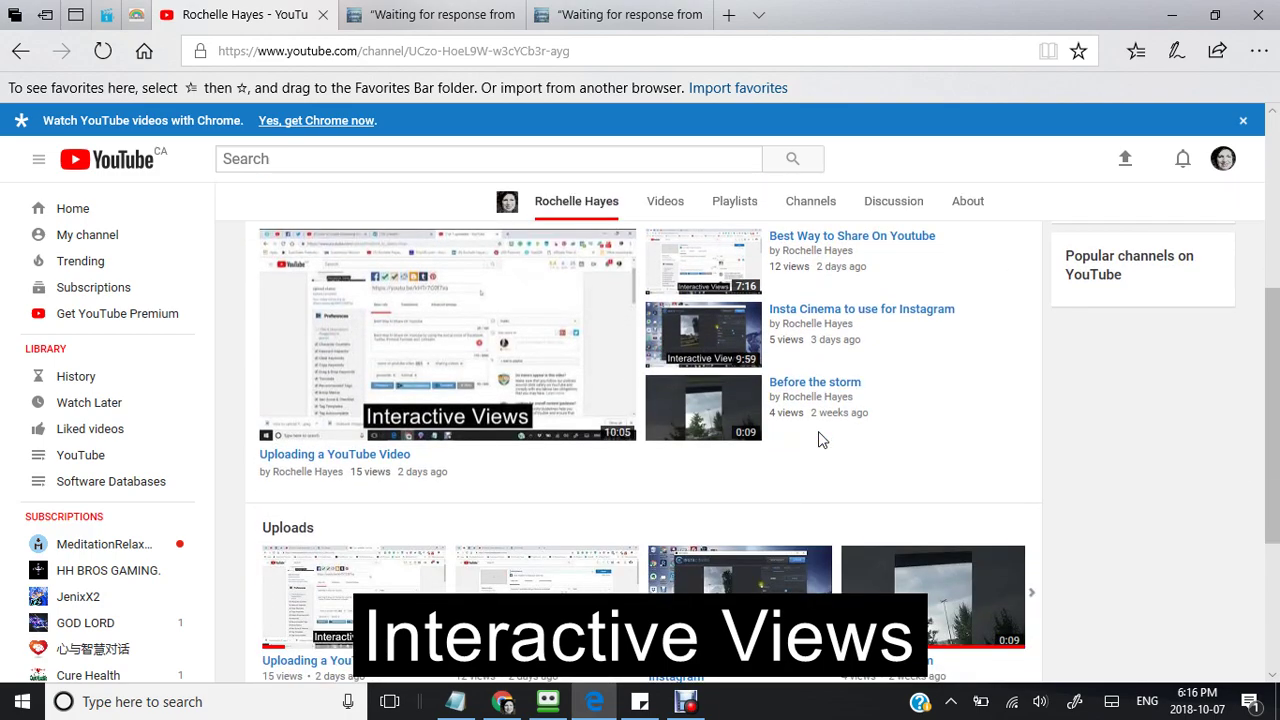
scroll(818, 432, up, 2)
scroll(818, 440, up, 1)
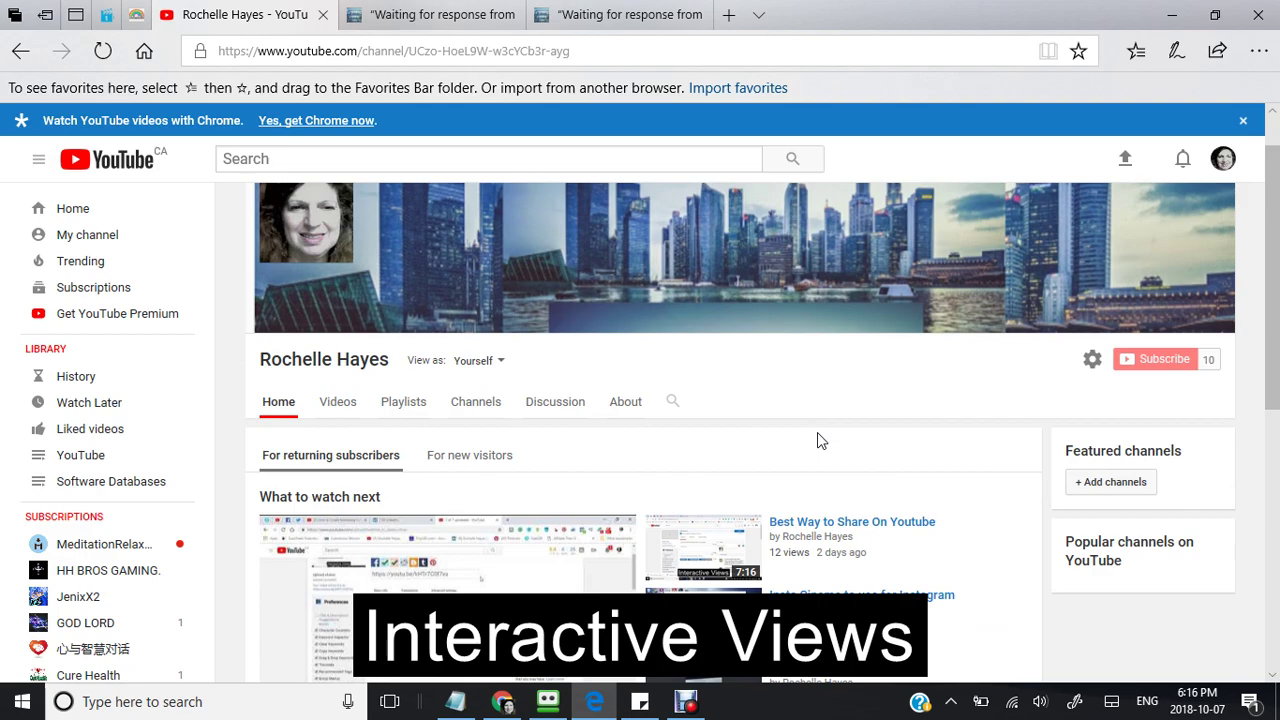
scroll(817, 433, down, 1)
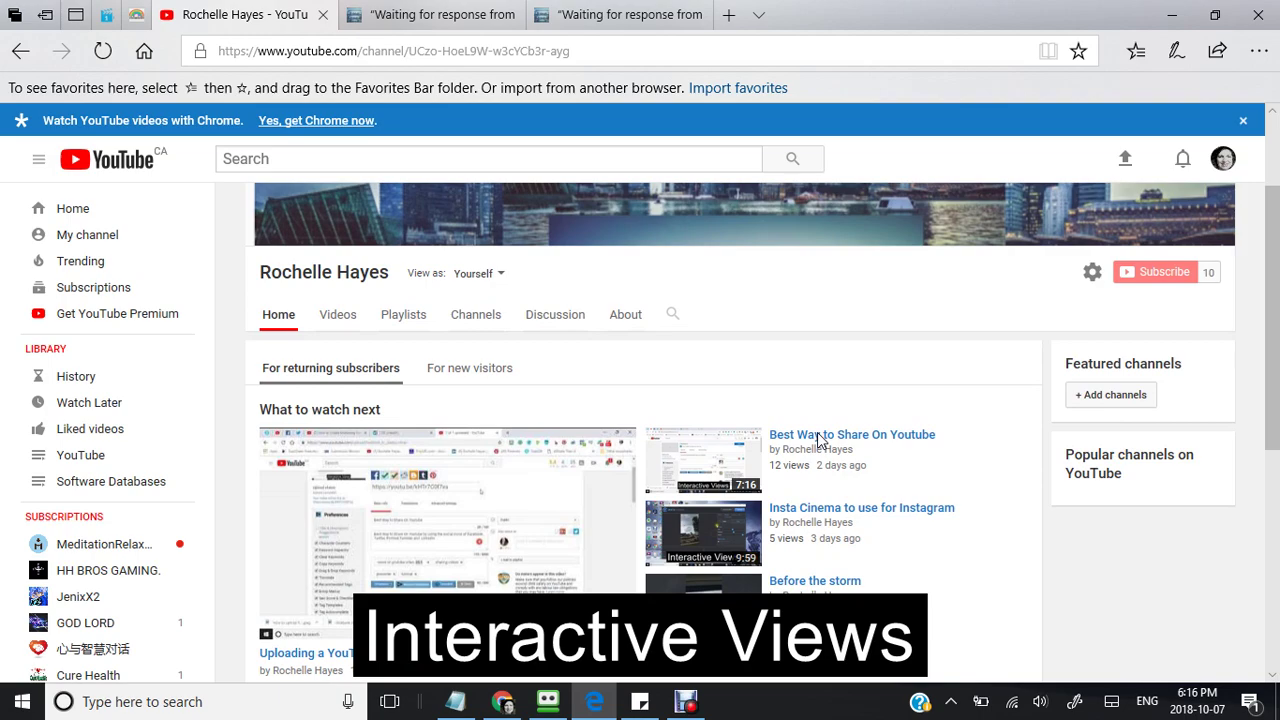
scroll(890, 578, down, 1)
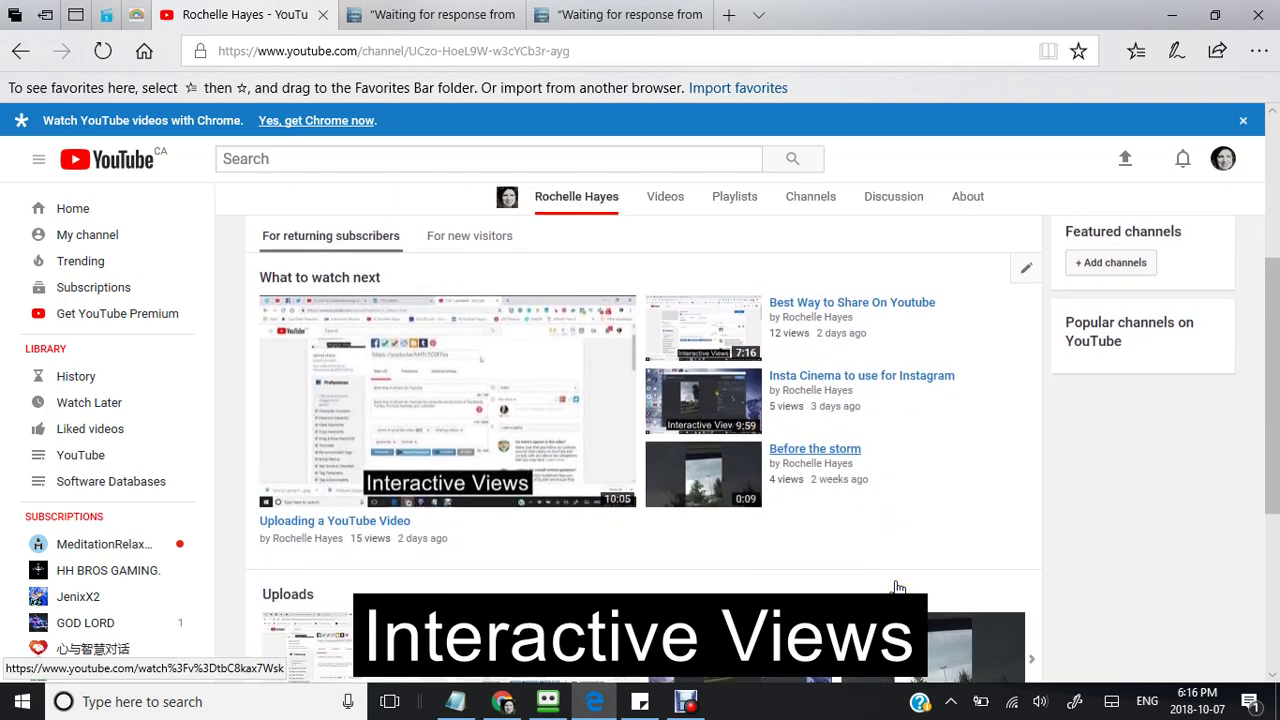
scroll(877, 490, up, 1)
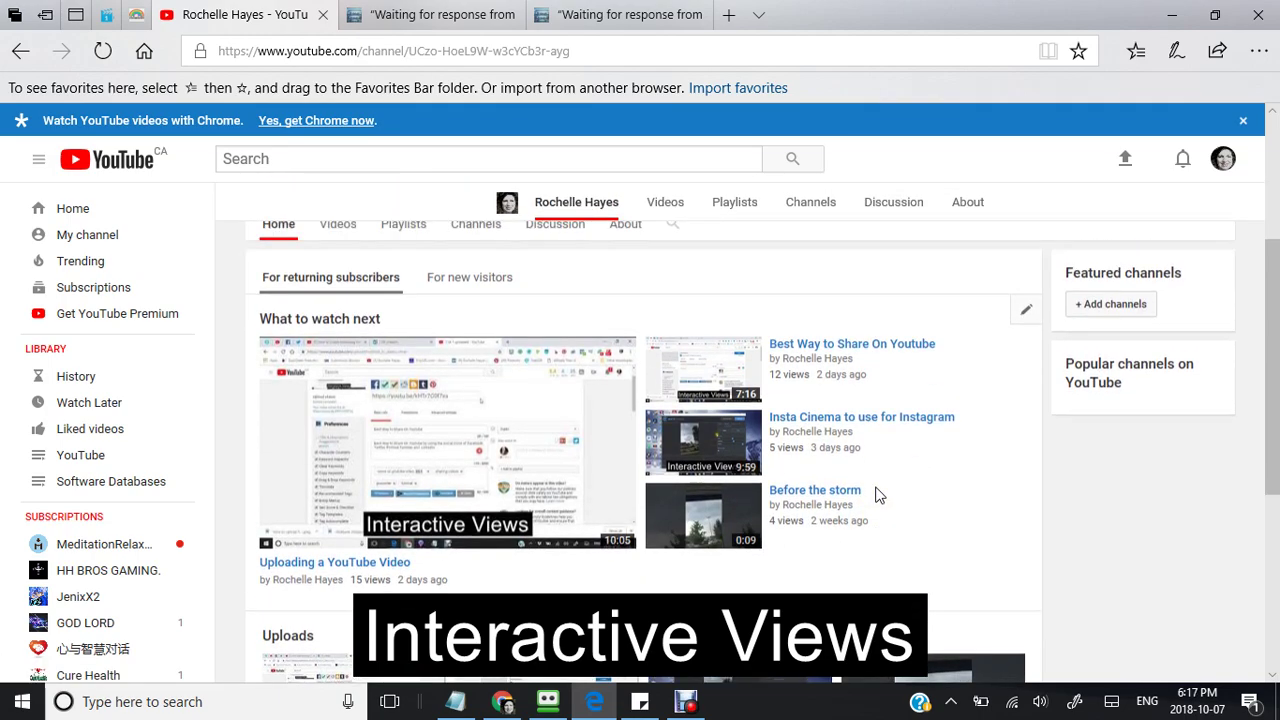
scroll(876, 495, up, 3)
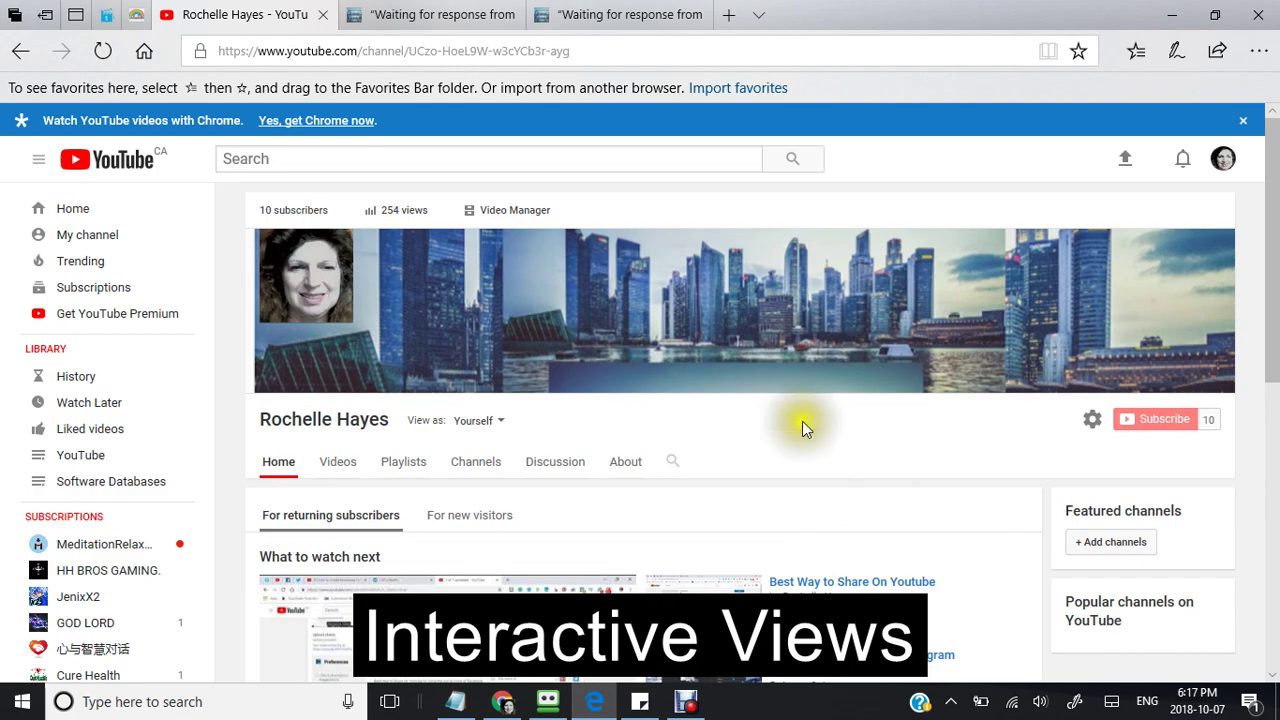
Switch to the WordPress admin tab.
click(435, 20)
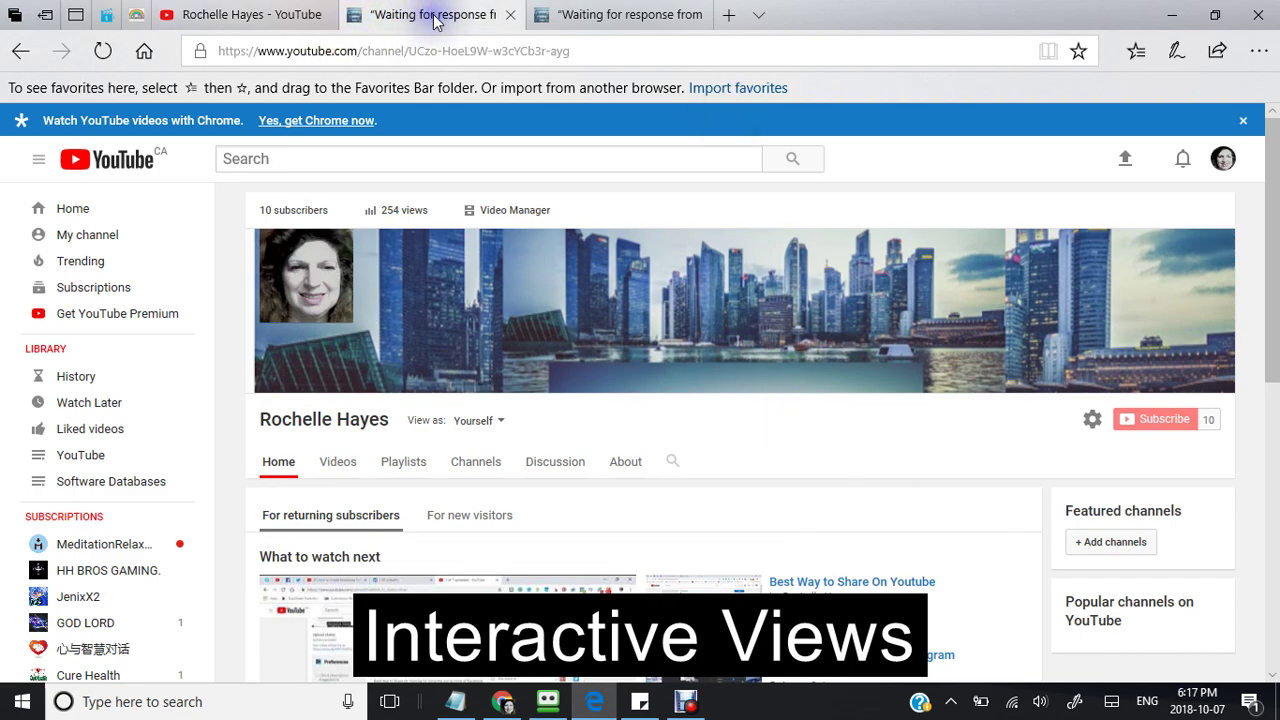
scroll(492, 314, down, 1)
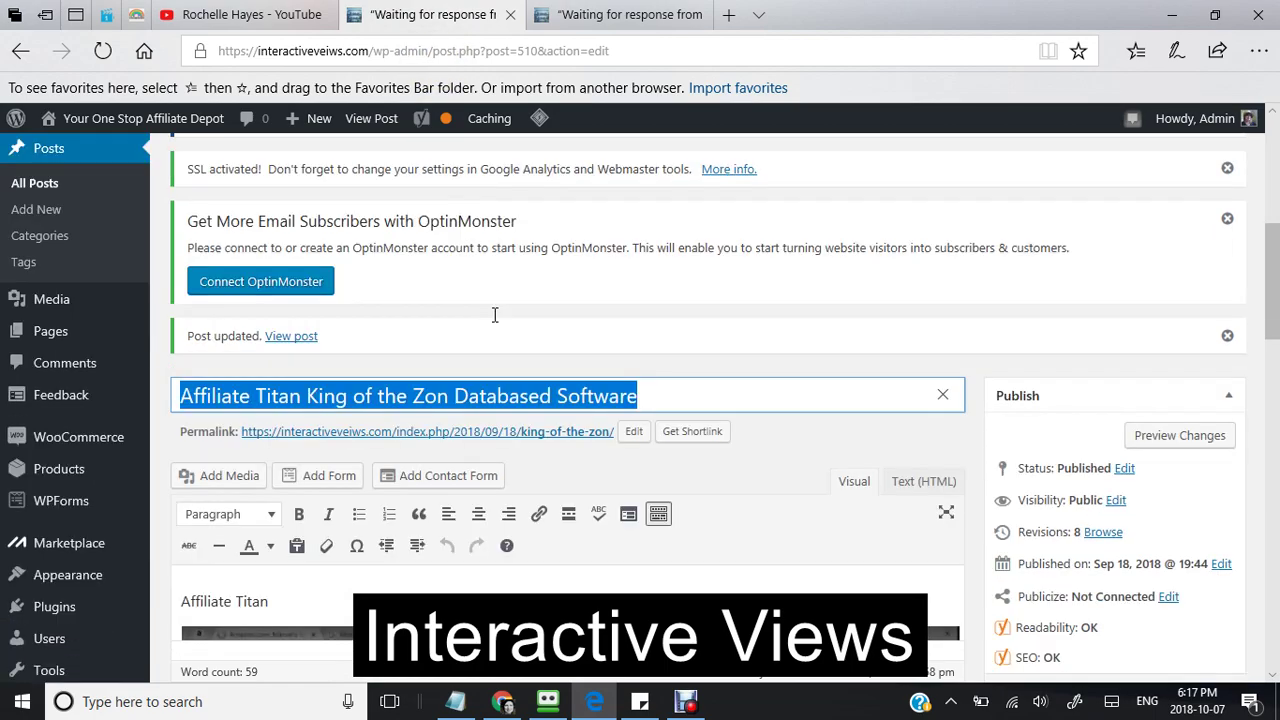
scroll(492, 314, up, 4)
scroll(492, 314, up, 1)
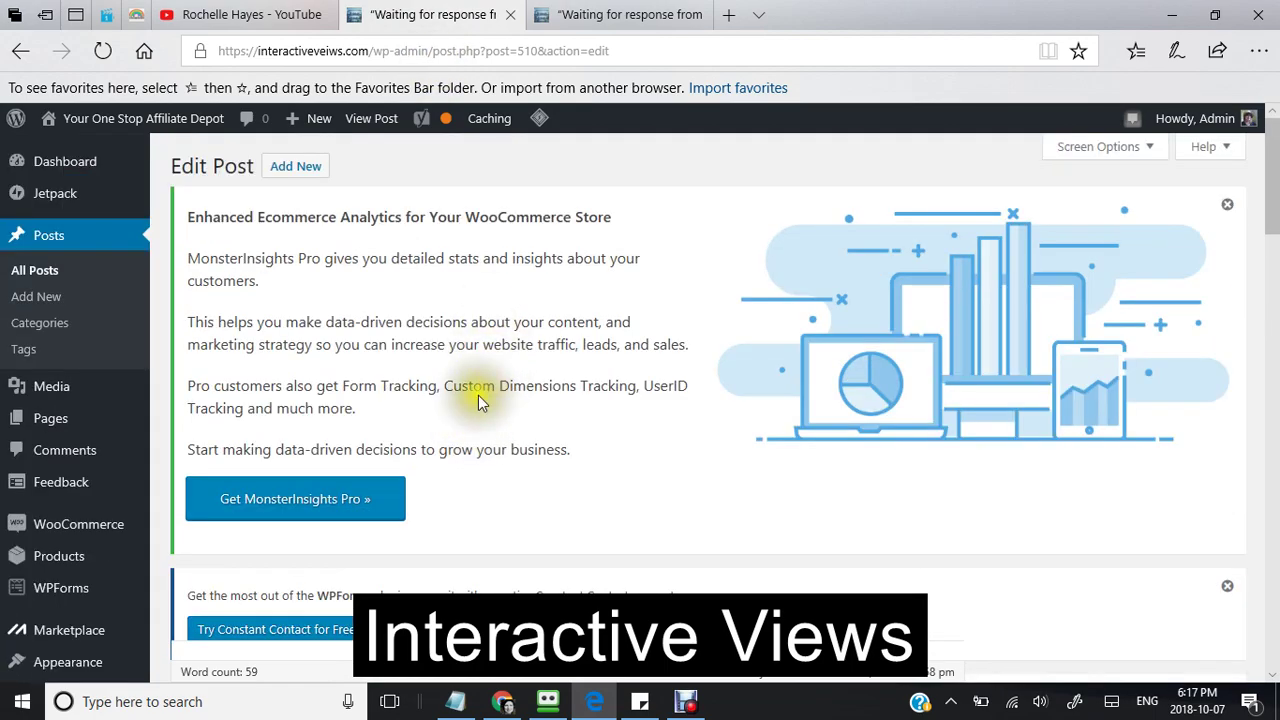
Open Posts > All Posts and scroll through the posts list.
click(32, 280)
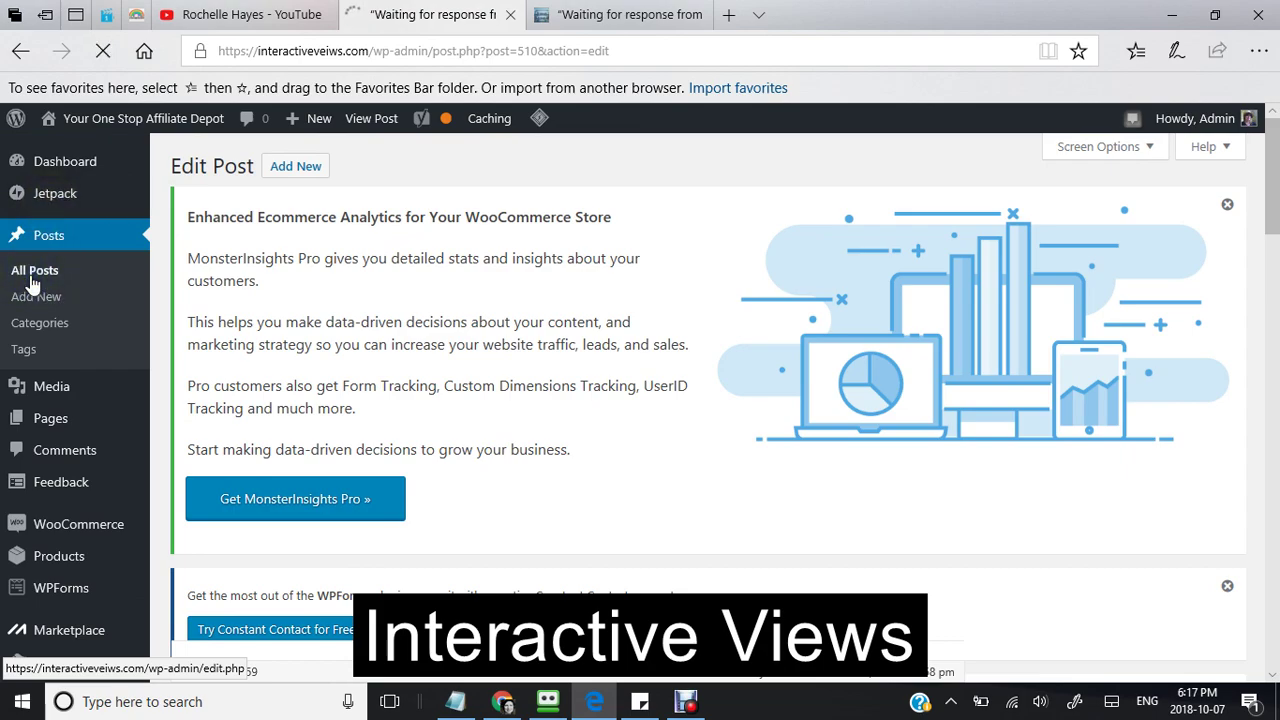
click(32, 280)
click(38, 284)
click(41, 284)
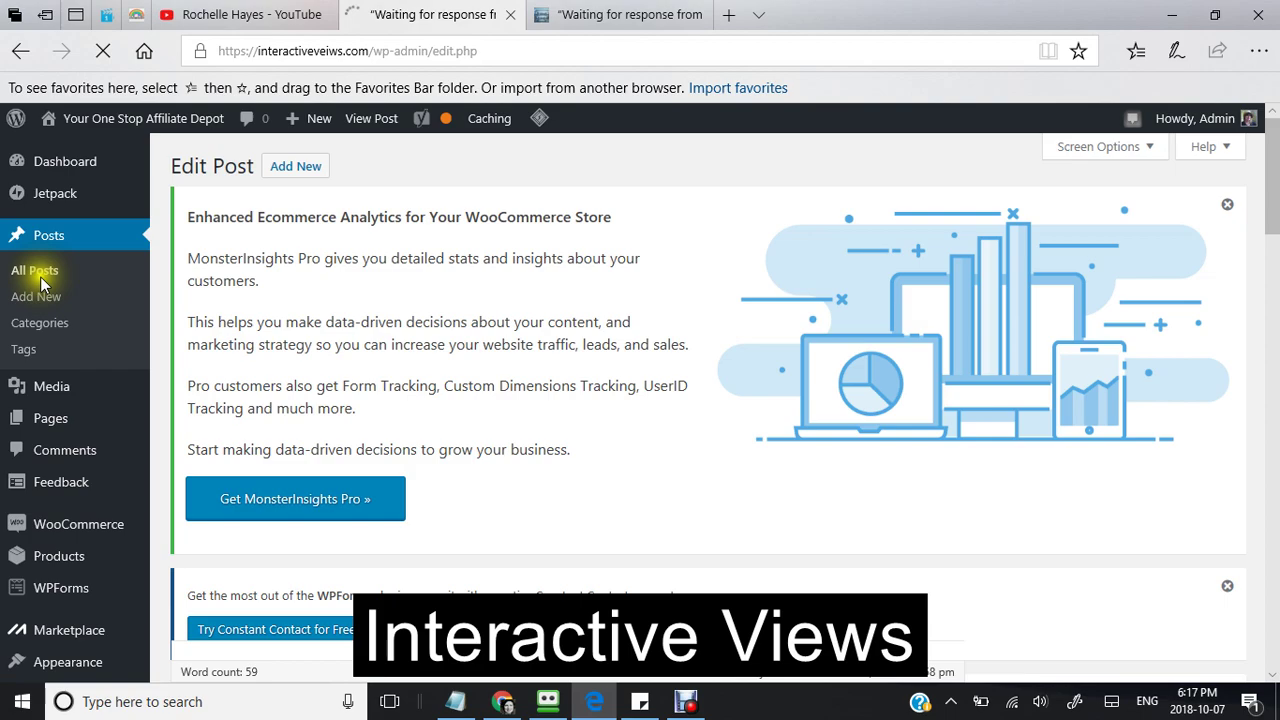
scroll(309, 323, down, 10)
scroll(309, 323, down, 1)
scroll(309, 323, down, 2)
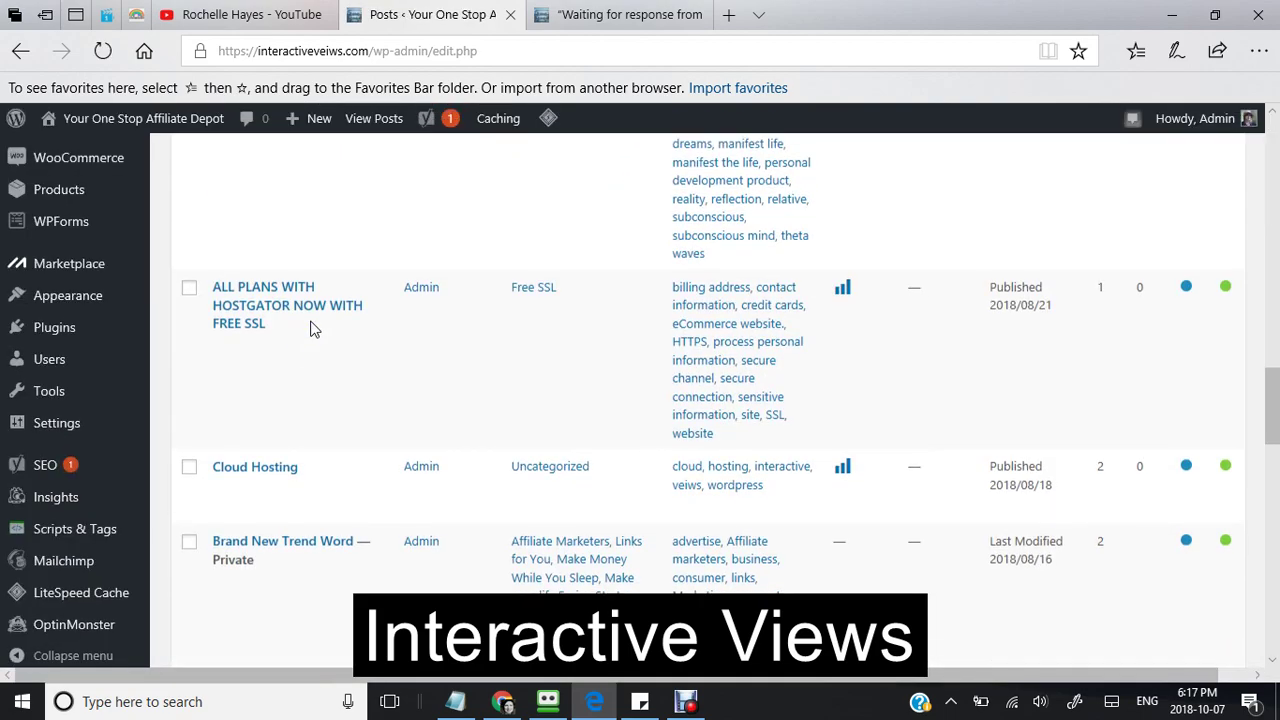
scroll(312, 330, up, 5)
scroll(312, 330, up, 5)
scroll(300, 325, up, 5)
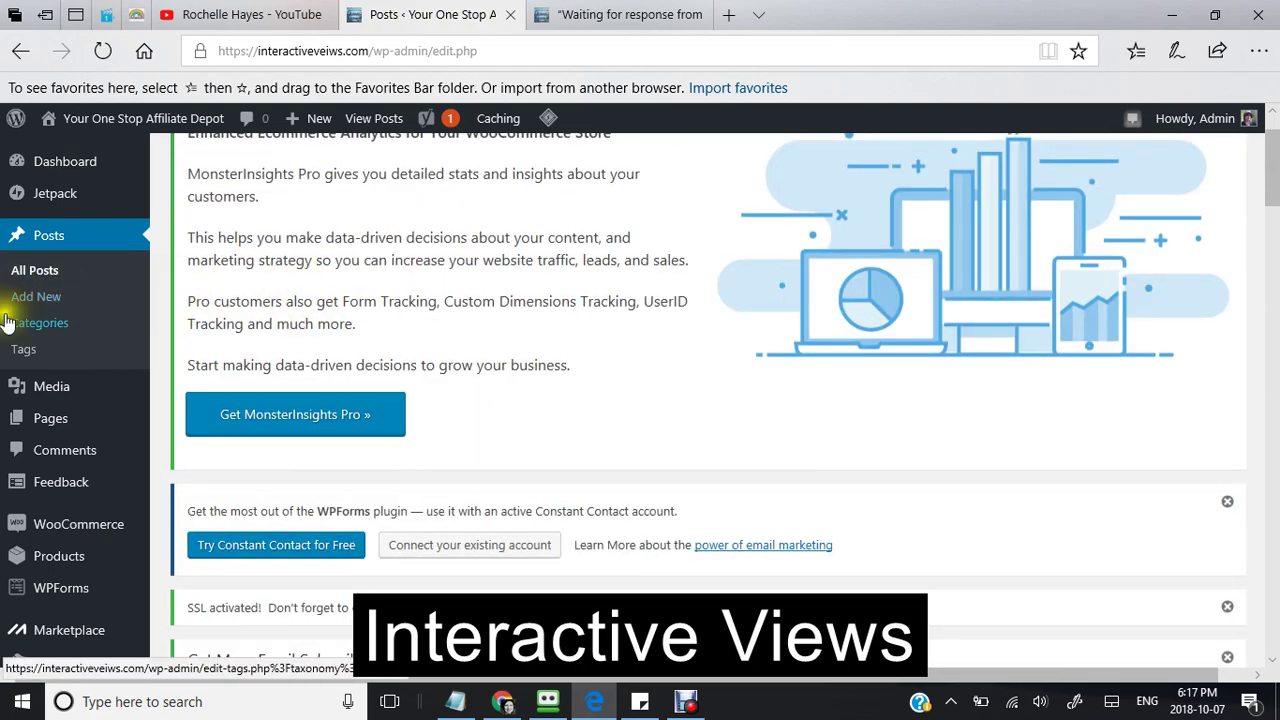
scroll(85, 260, up, 1)
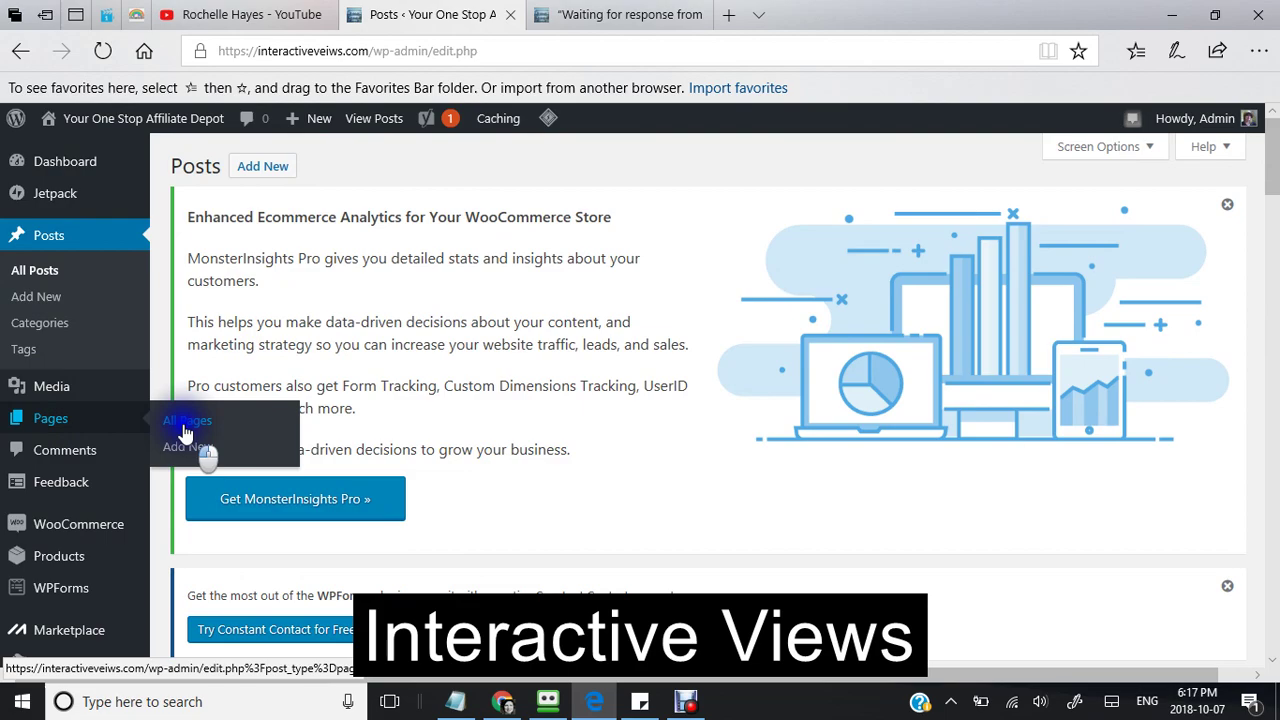
Open Pages > All Pages and scroll to find the target page.
click(184, 424)
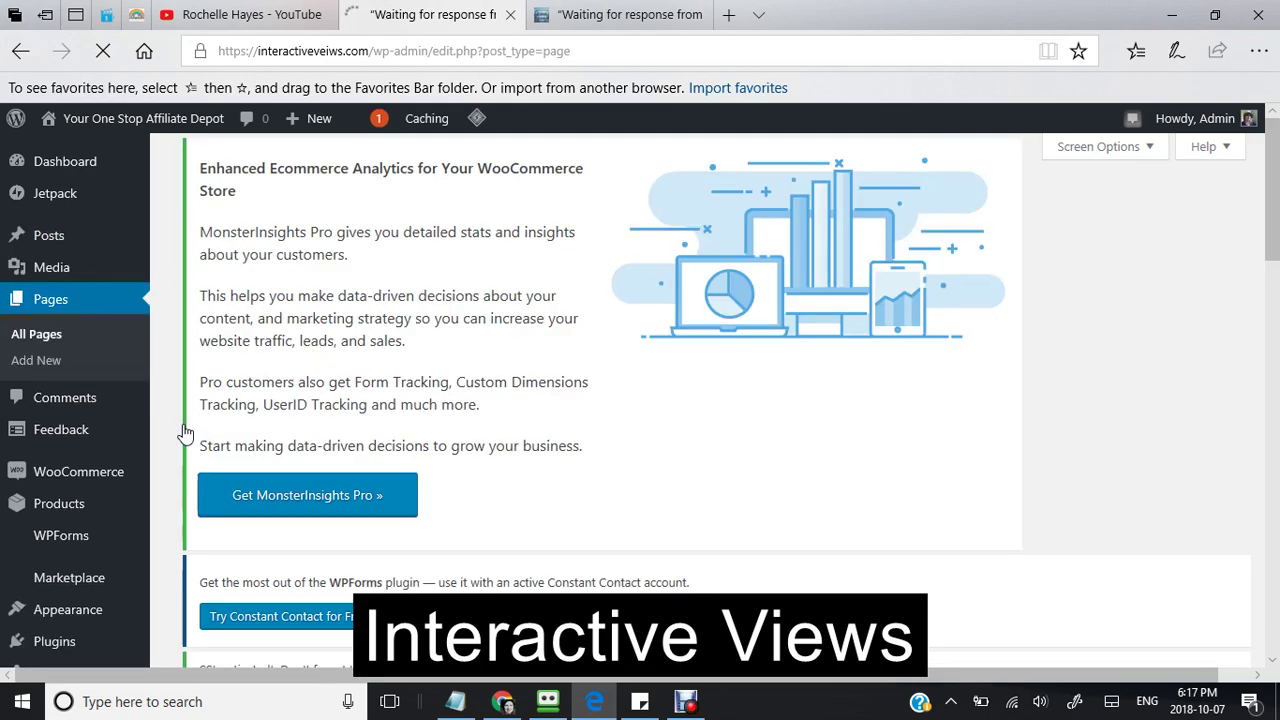
scroll(436, 407, down, 5)
scroll(436, 407, down, 2)
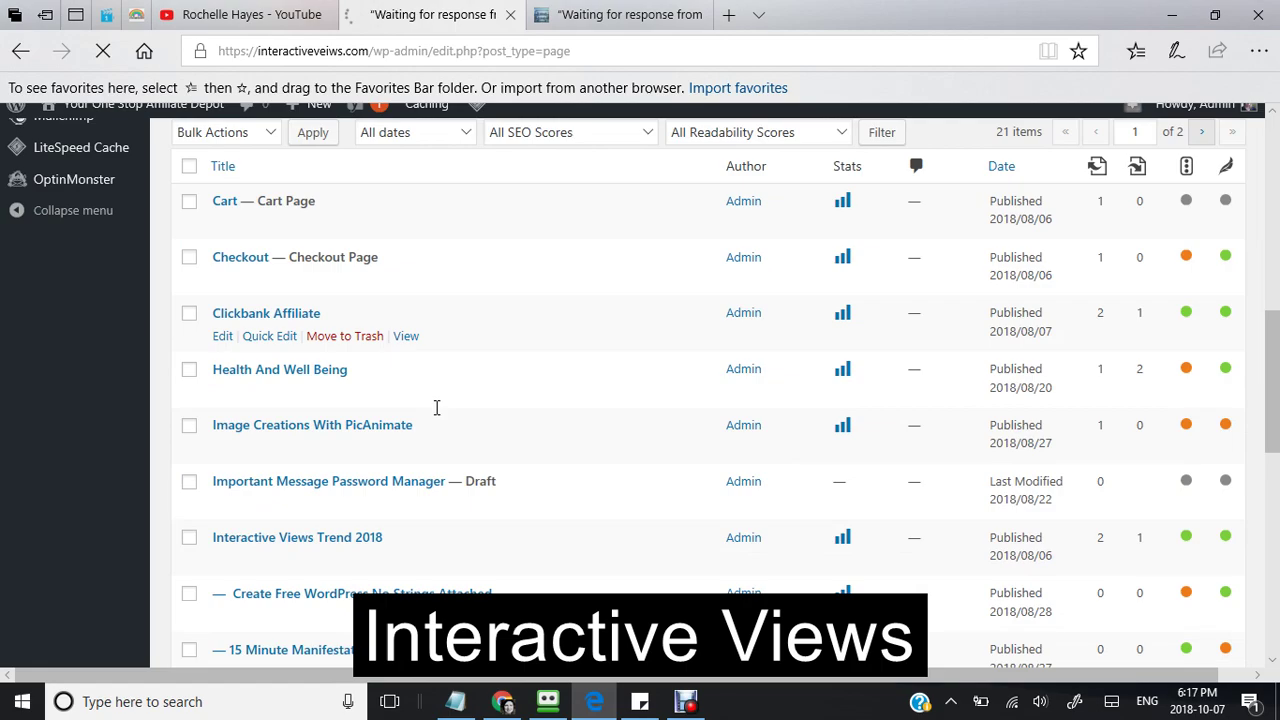
scroll(436, 407, down, 2)
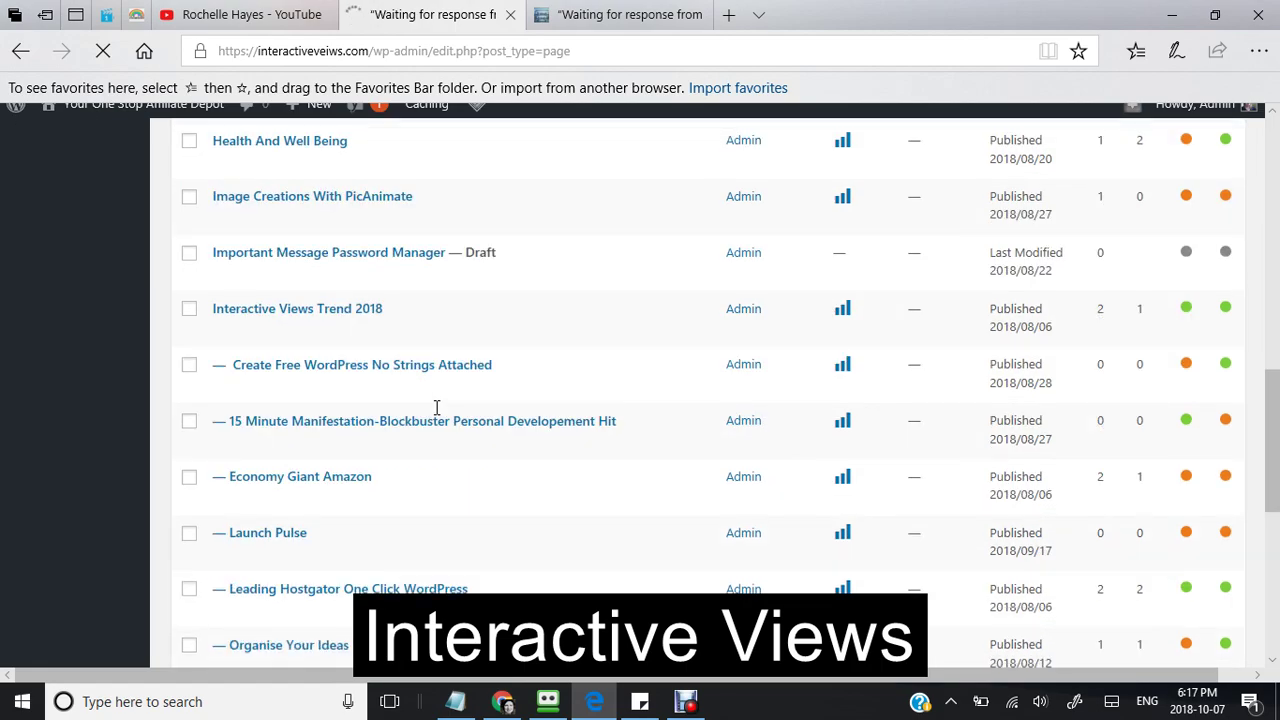
scroll(436, 407, down, 1)
Edit 'Create Free WordPress No Strings Attached' and scroll down to its YouTube embed.
click(221, 277)
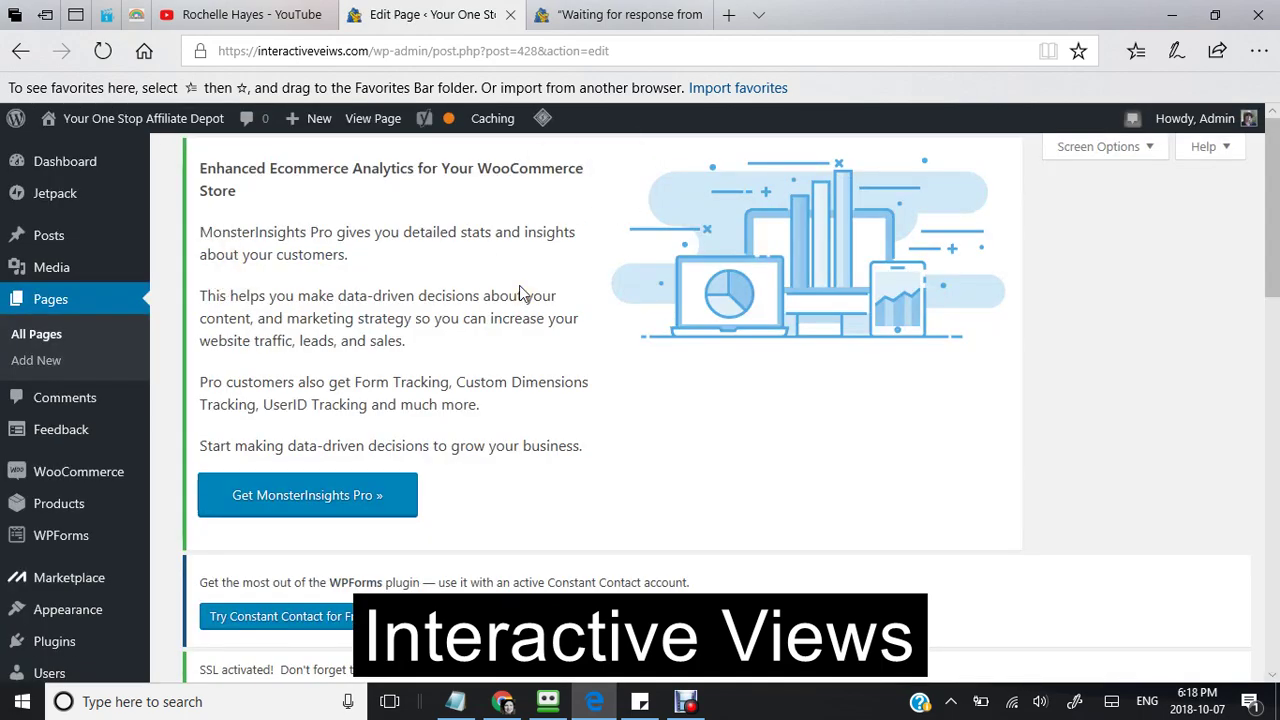
scroll(519, 285, down, 2)
scroll(519, 285, down, 5)
scroll(519, 285, down, 2)
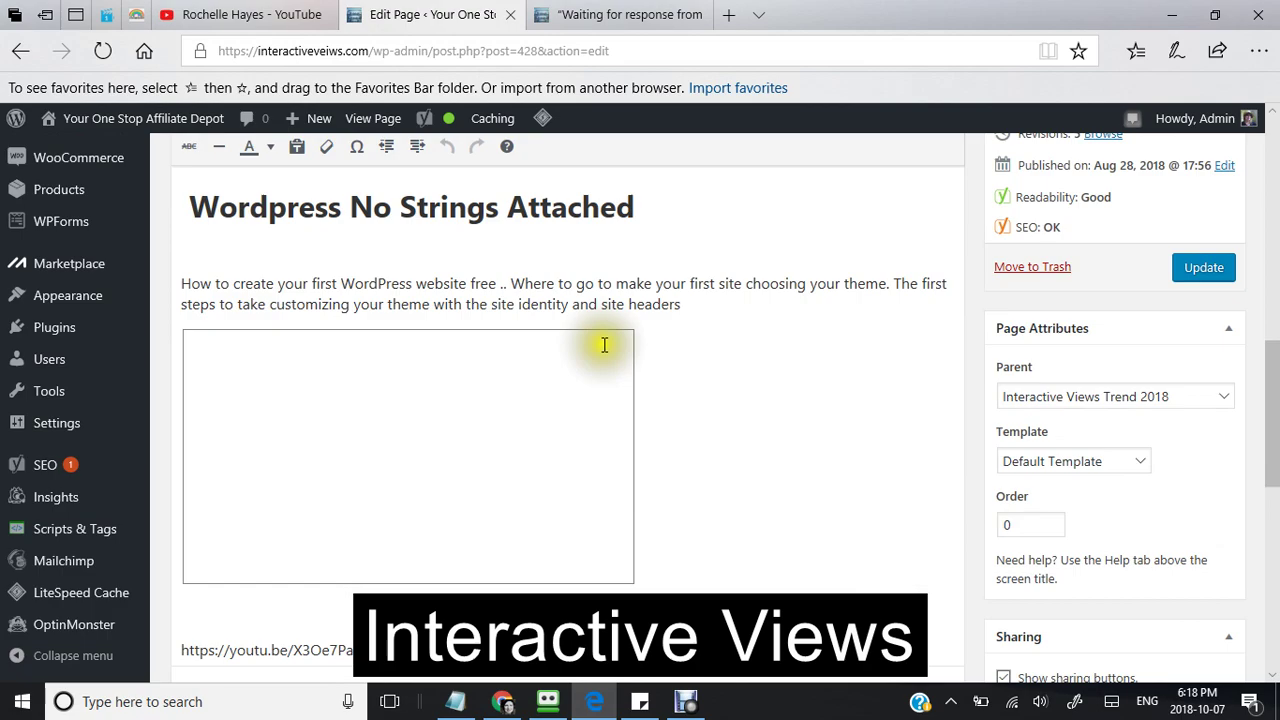
scroll(650, 320, down, 3)
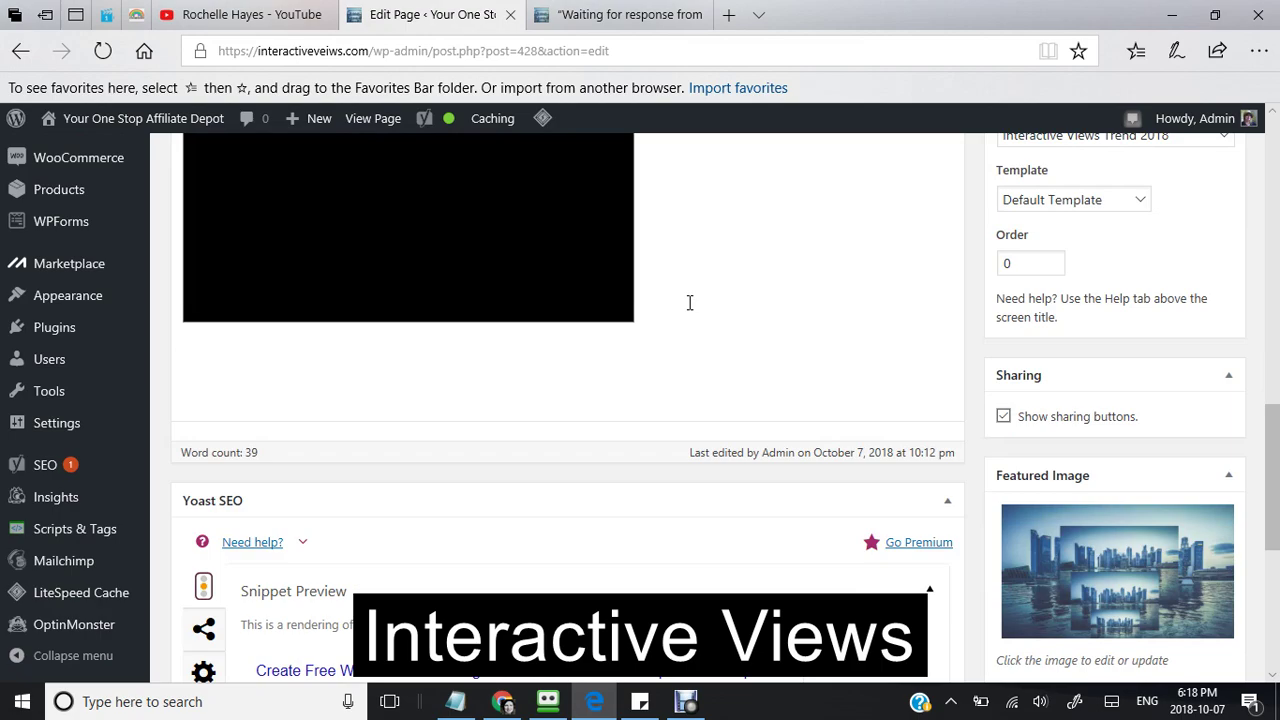
scroll(695, 380, up, 4)
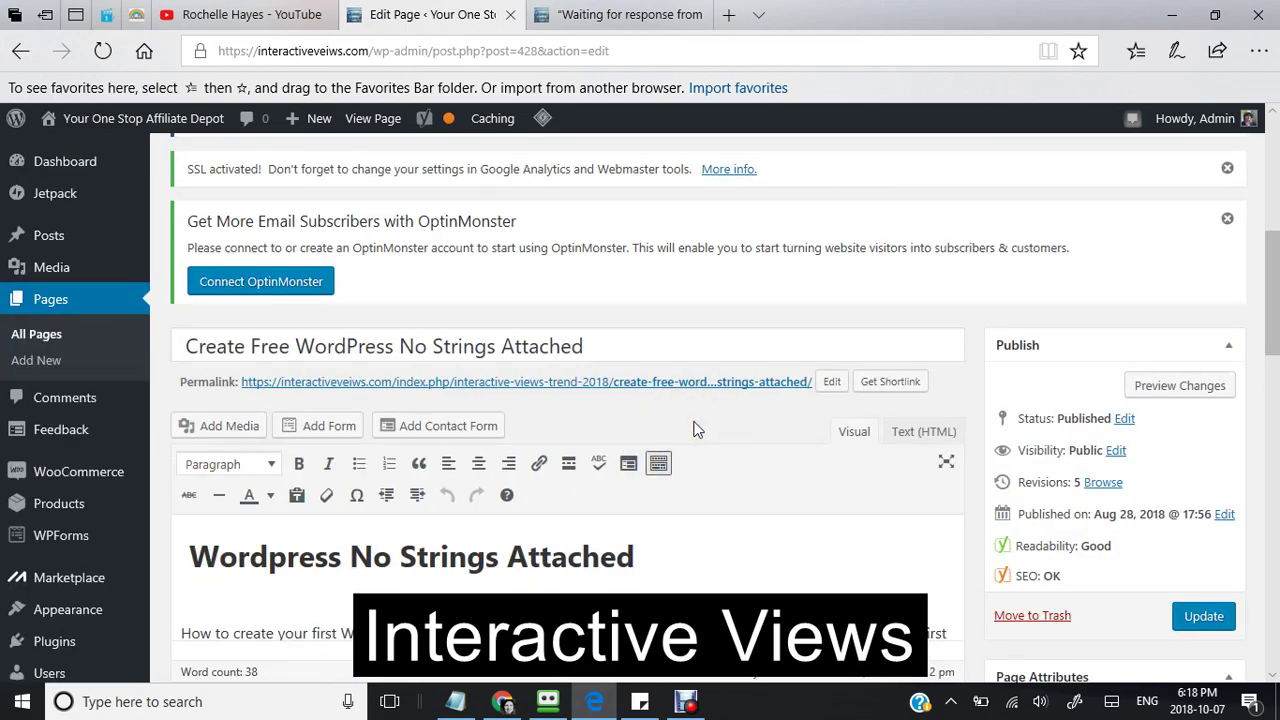
scroll(718, 525, down, 3)
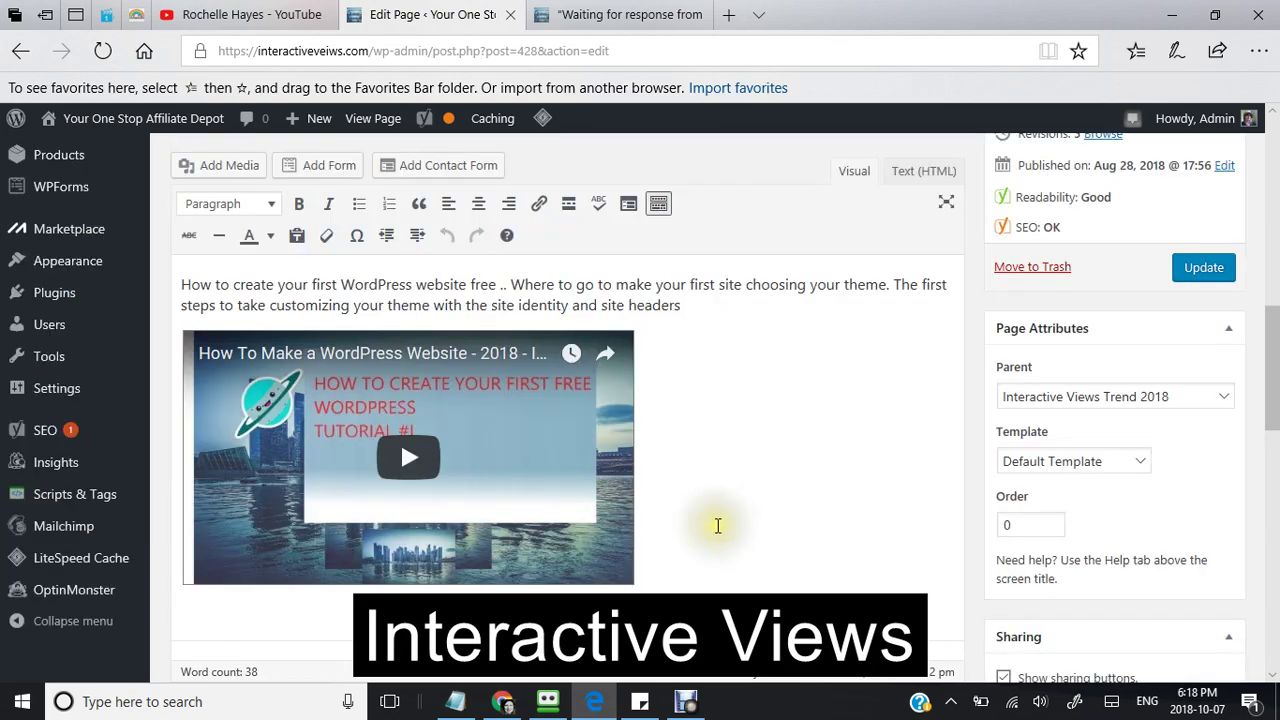
scroll(718, 525, up, 2)
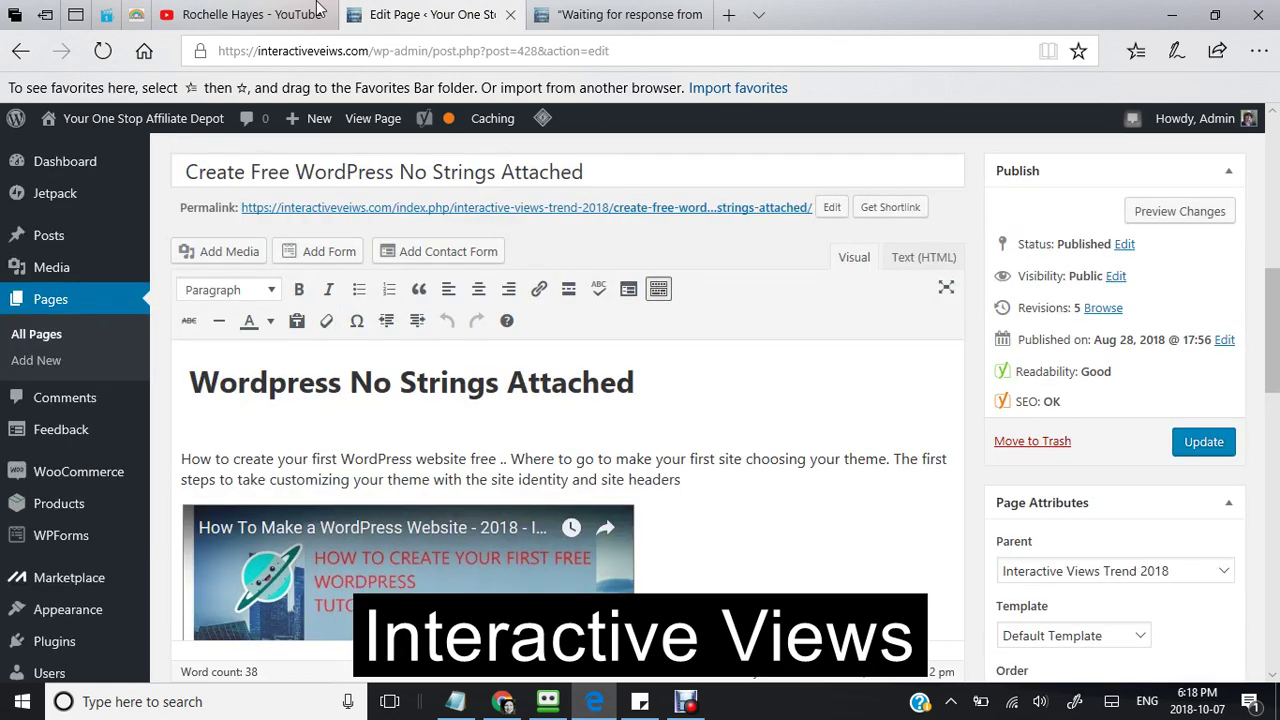
Return to the YouTube channel and browse its Videos grid.
click(245, 14)
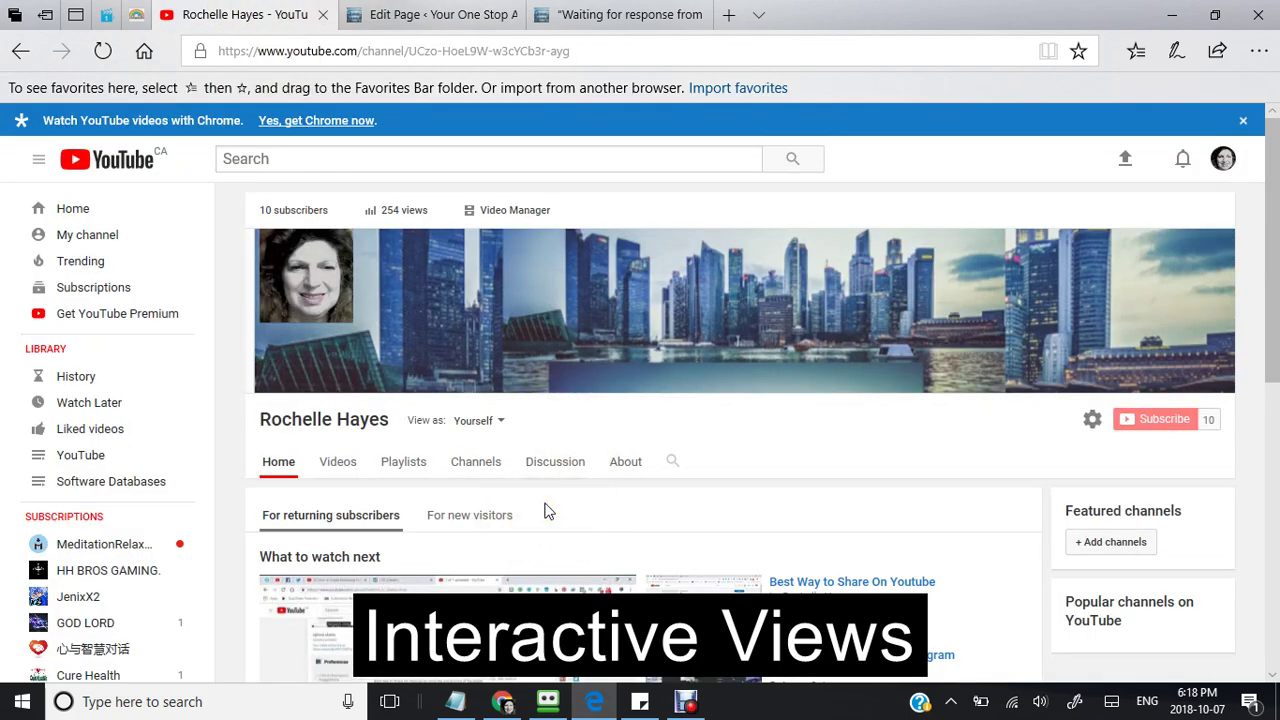
scroll(530, 515, down, 1)
click(338, 384)
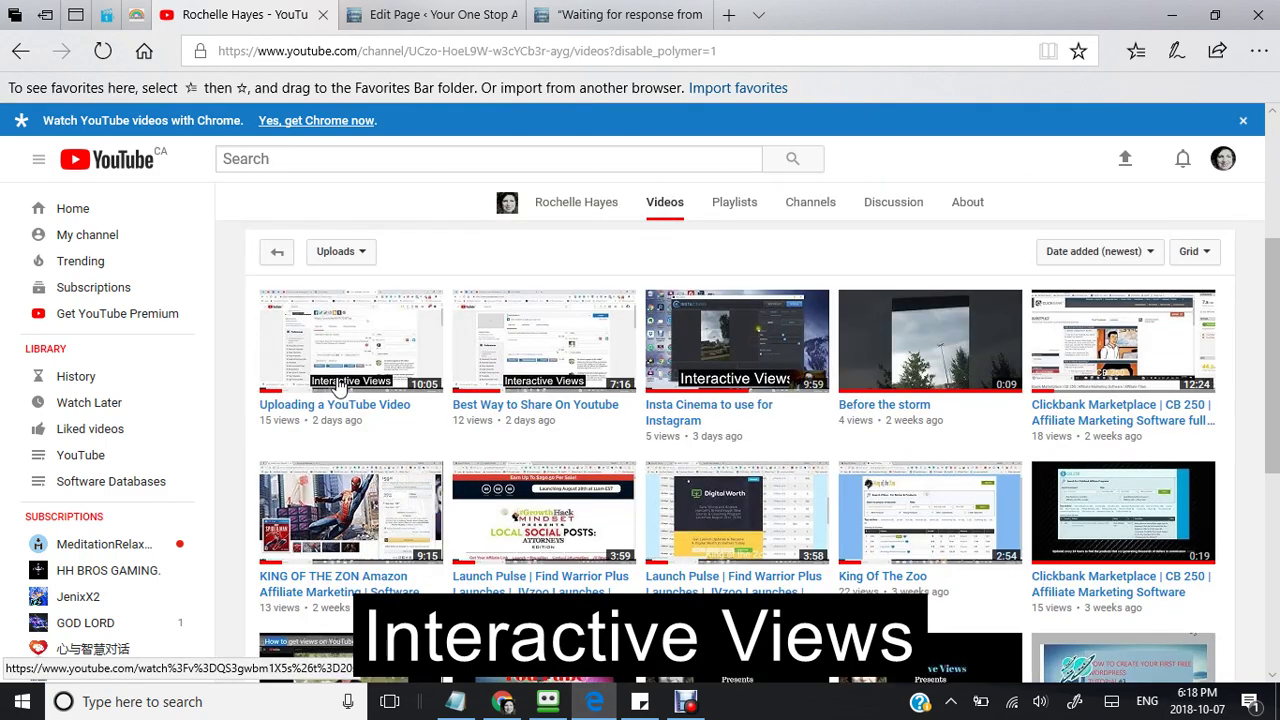
scroll(604, 421, down, 4)
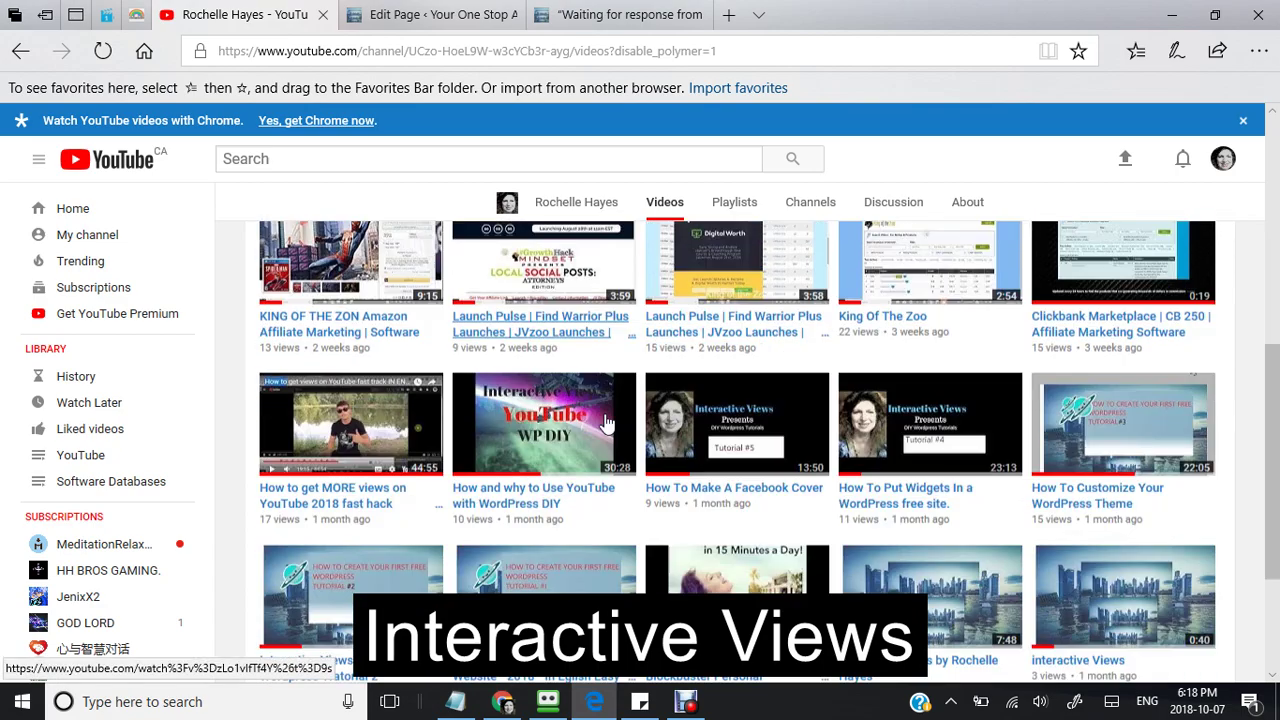
scroll(605, 422, down, 1)
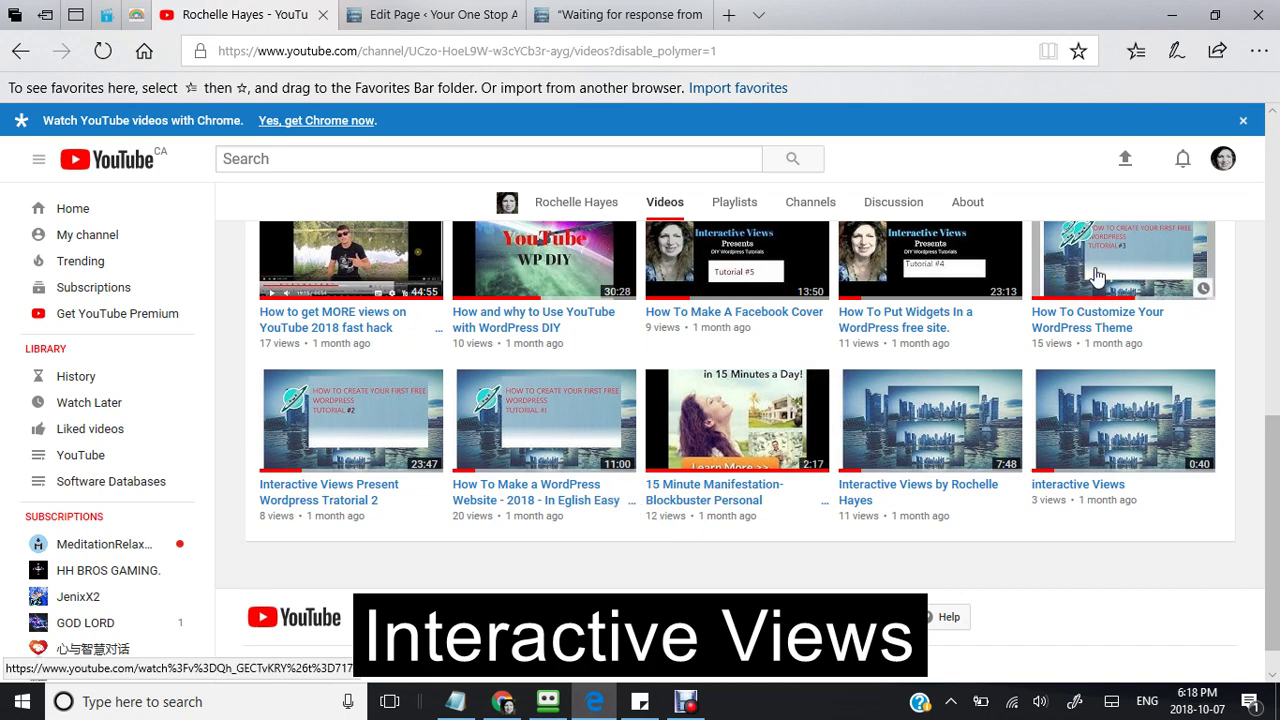
scroll(1097, 277, up, 1)
scroll(1097, 280, up, 1)
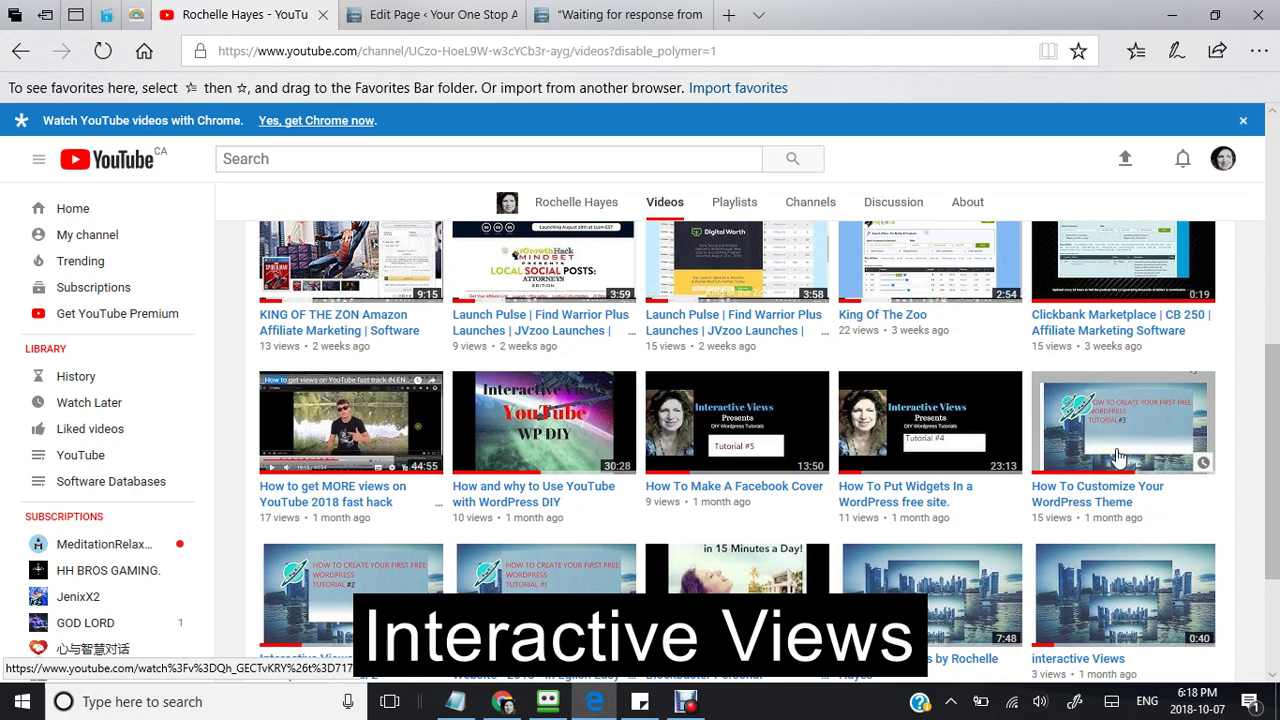
Open the How To Customize Your WordPress Theme video and its edit page.
click(1118, 457)
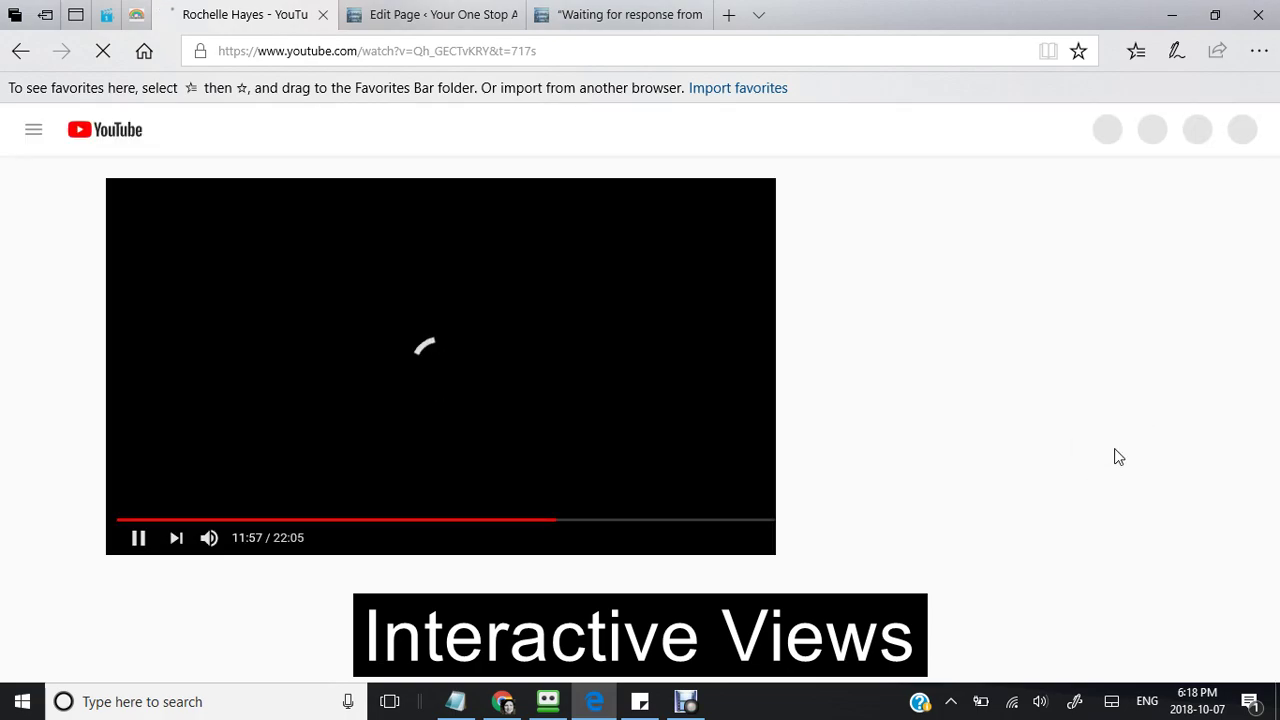
click(1118, 456)
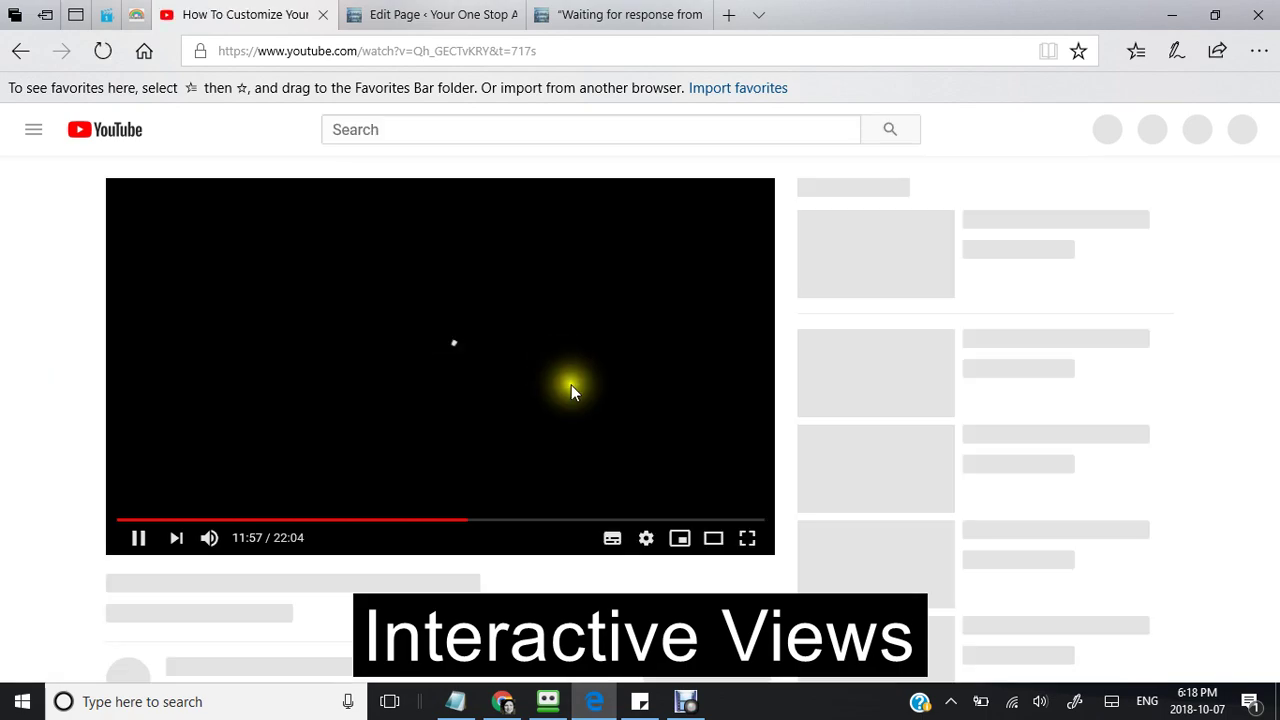
scroll(717, 340, down, 3)
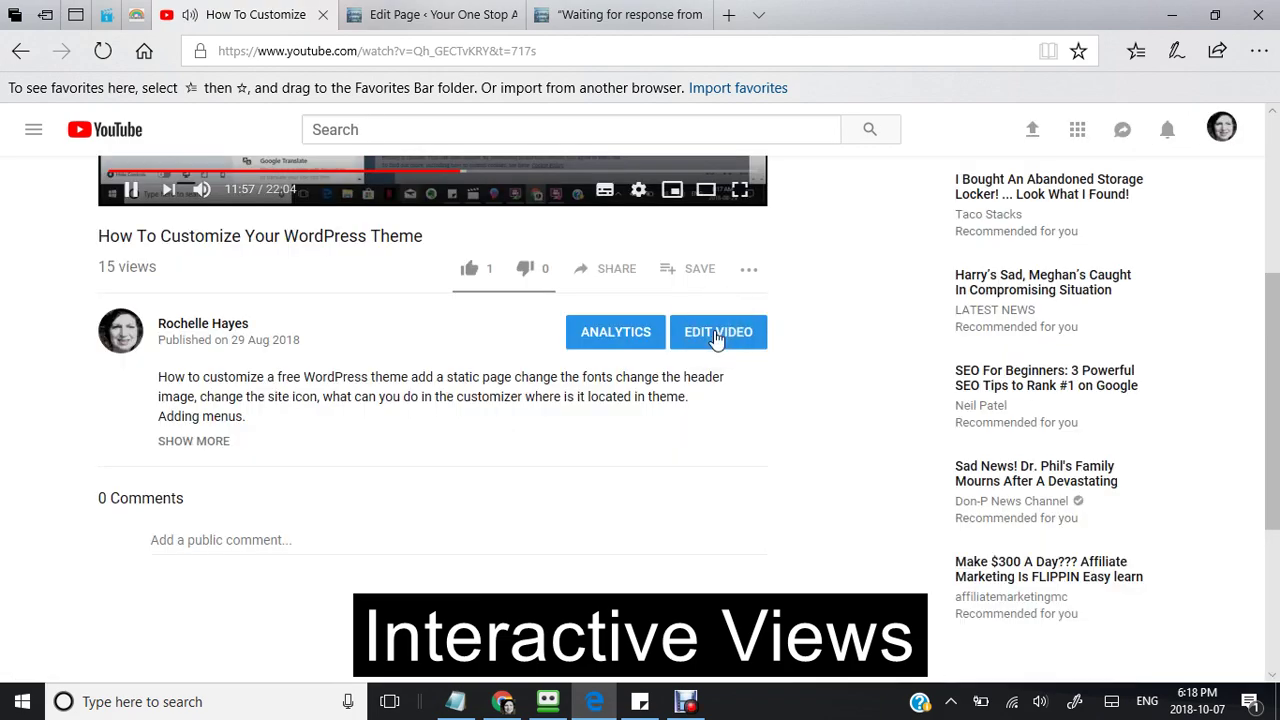
click(717, 336)
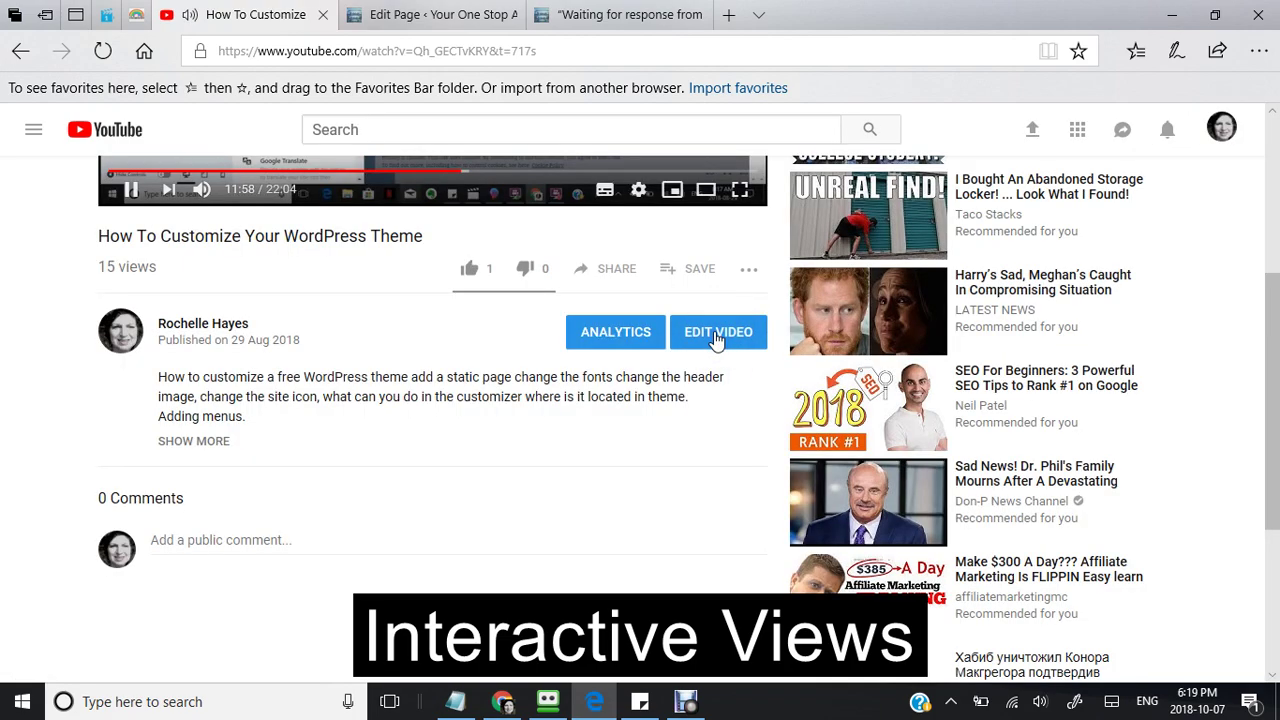
click(52, 156)
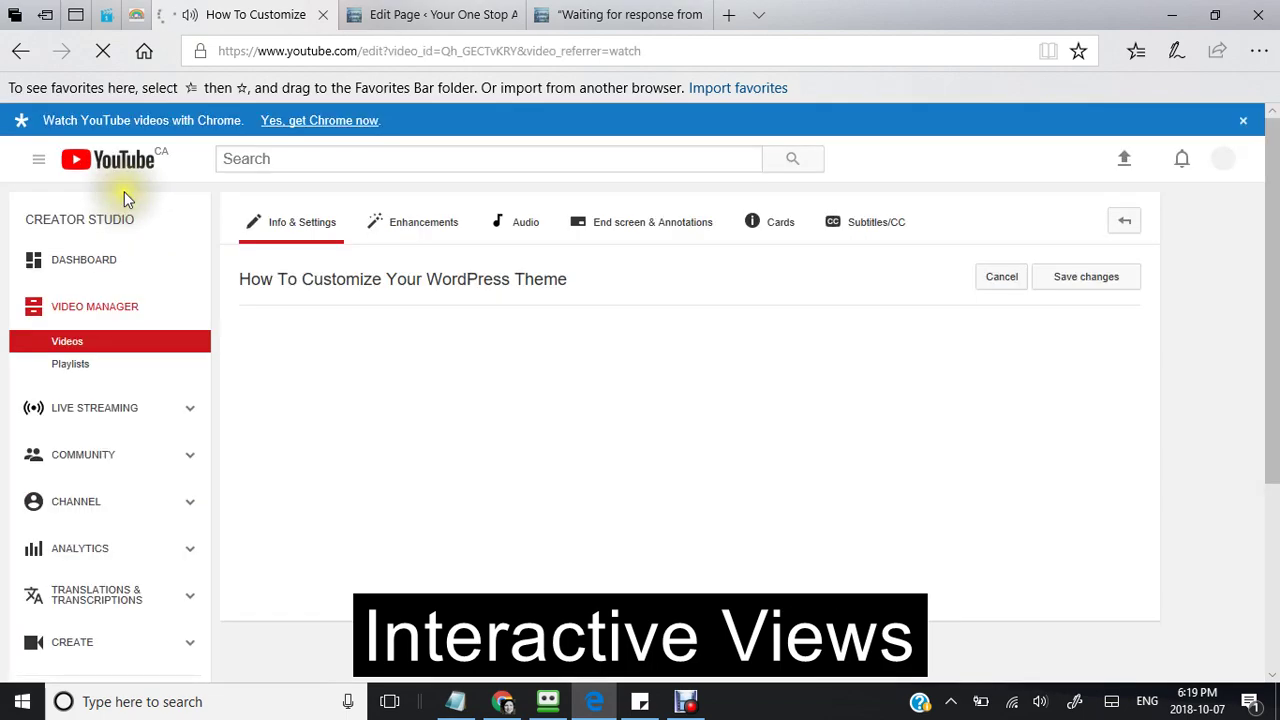
Select and copy the video's youtu.be short link from the Video URL field.
click(340, 237)
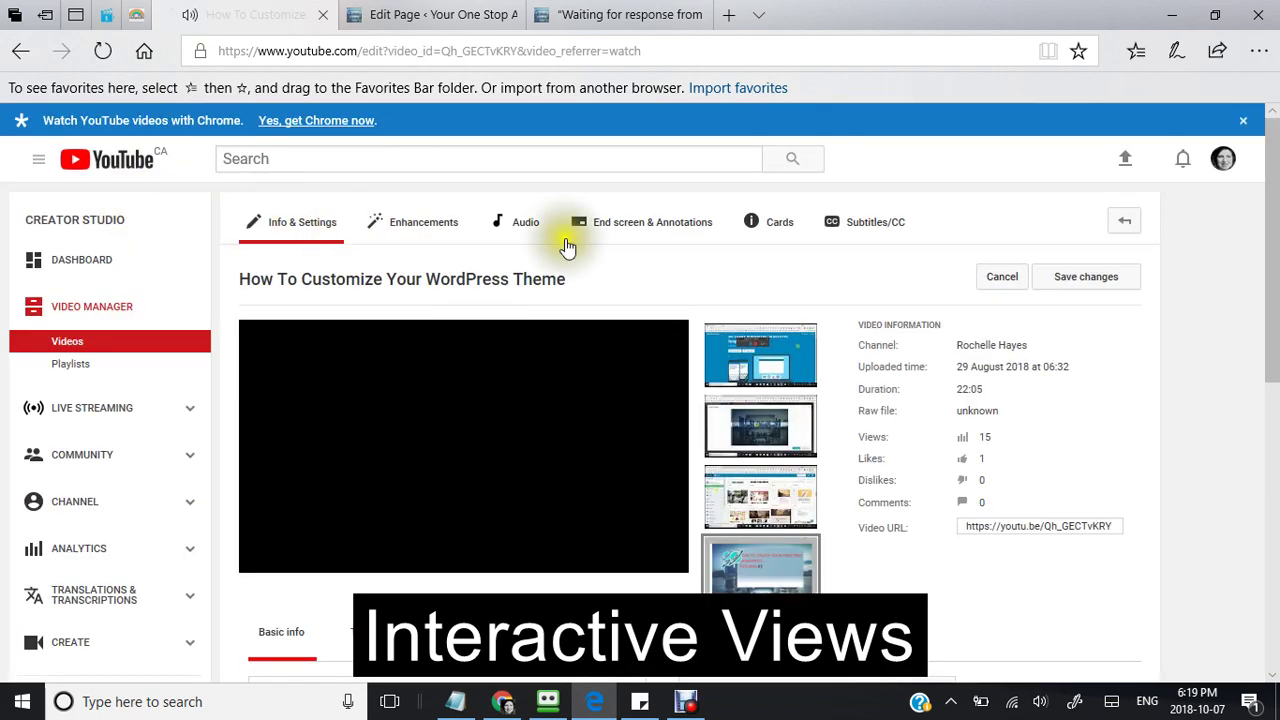
scroll(566, 246, down, 3)
scroll(557, 277, down, 2)
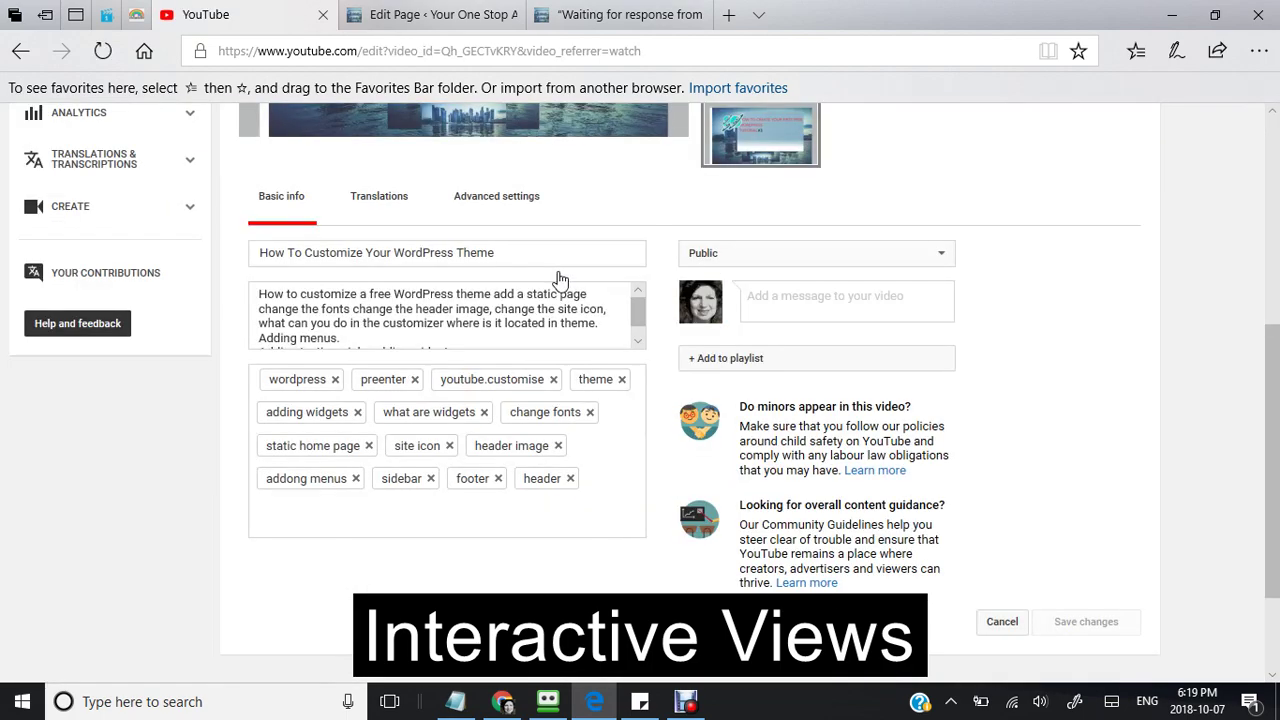
scroll(560, 248, up, 2)
click(967, 265)
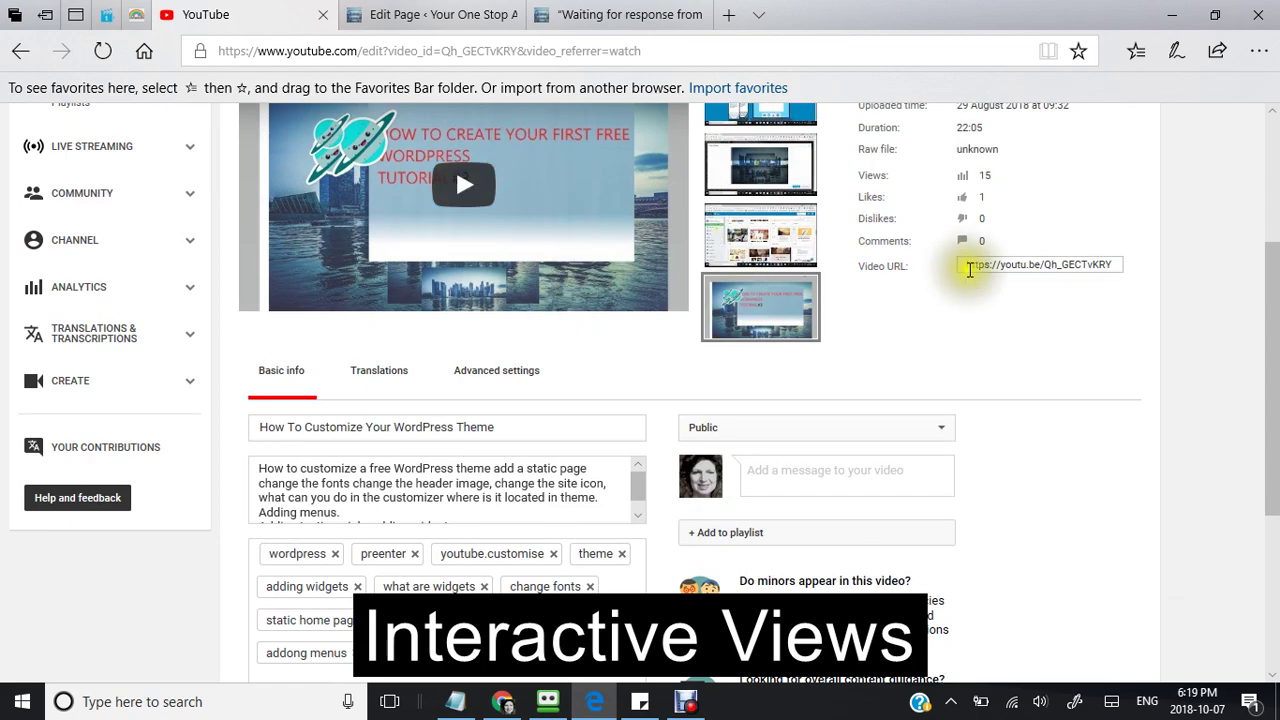
triple_click(967, 265)
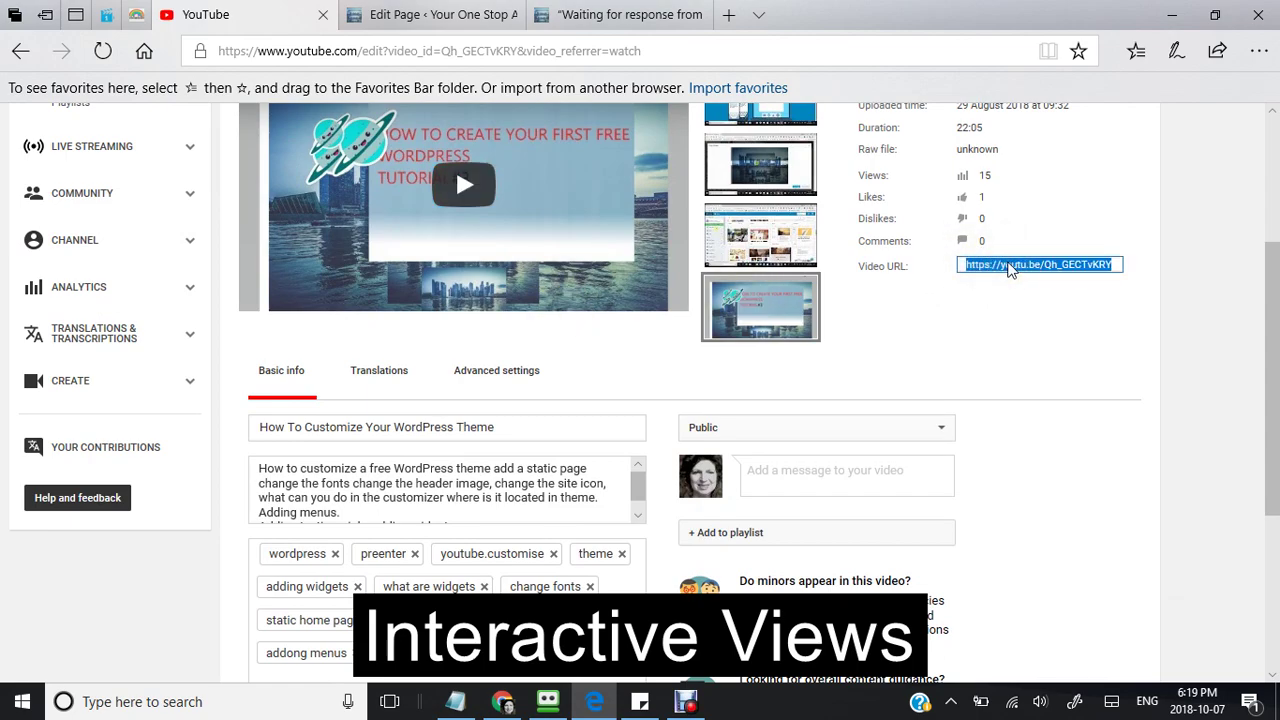
scroll(790, 320, up, 2)
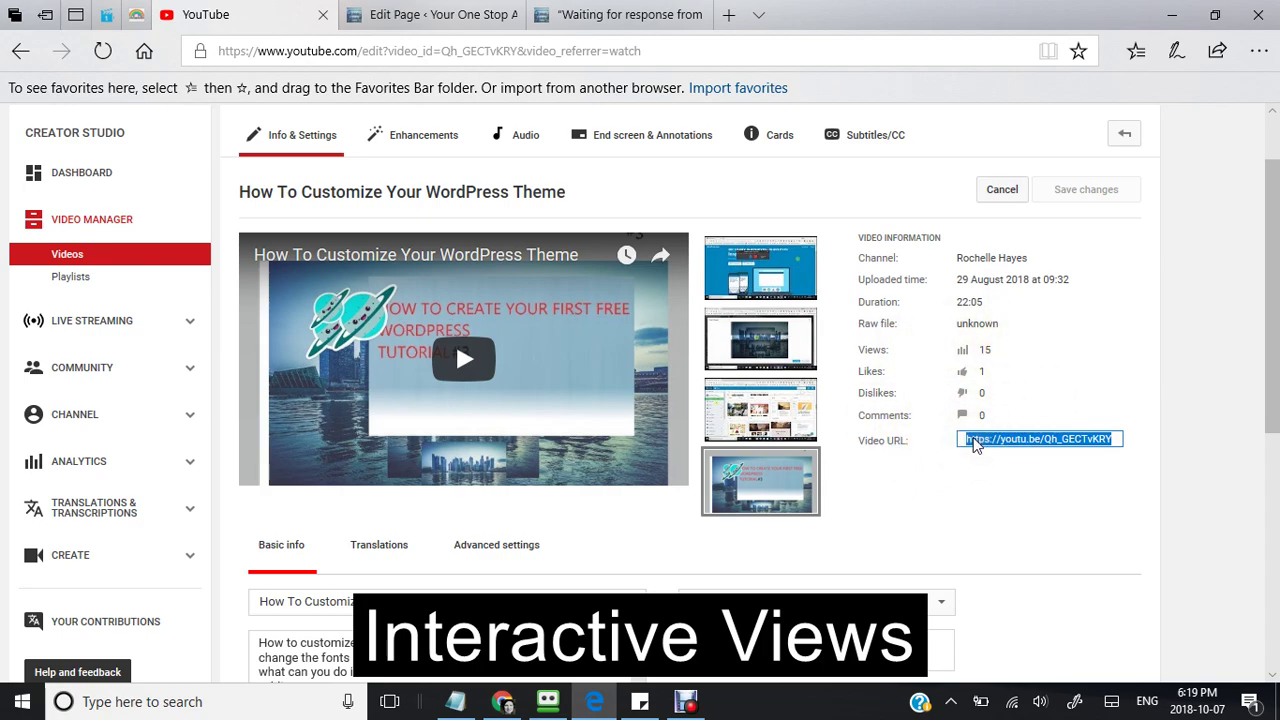
click(1120, 440)
drag(1120, 440, 965, 445)
right_click(970, 452)
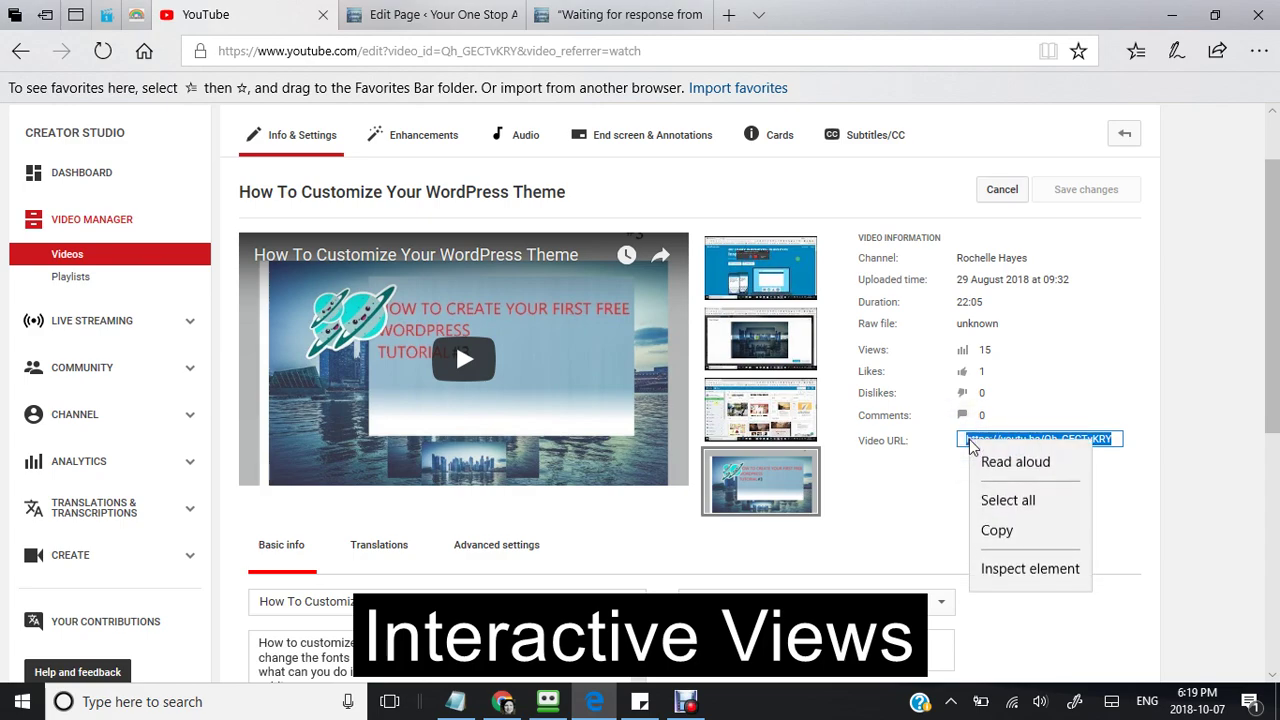
click(990, 530)
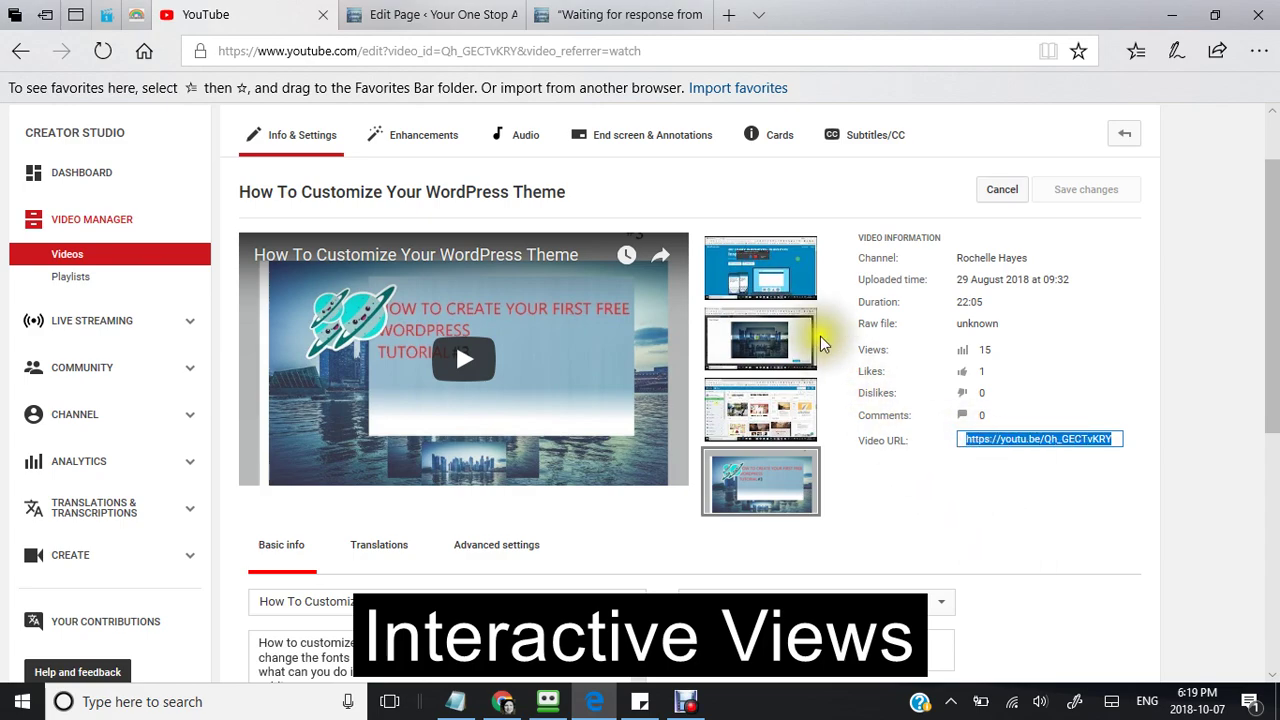
Return to the WordPress page being edited.
click(430, 17)
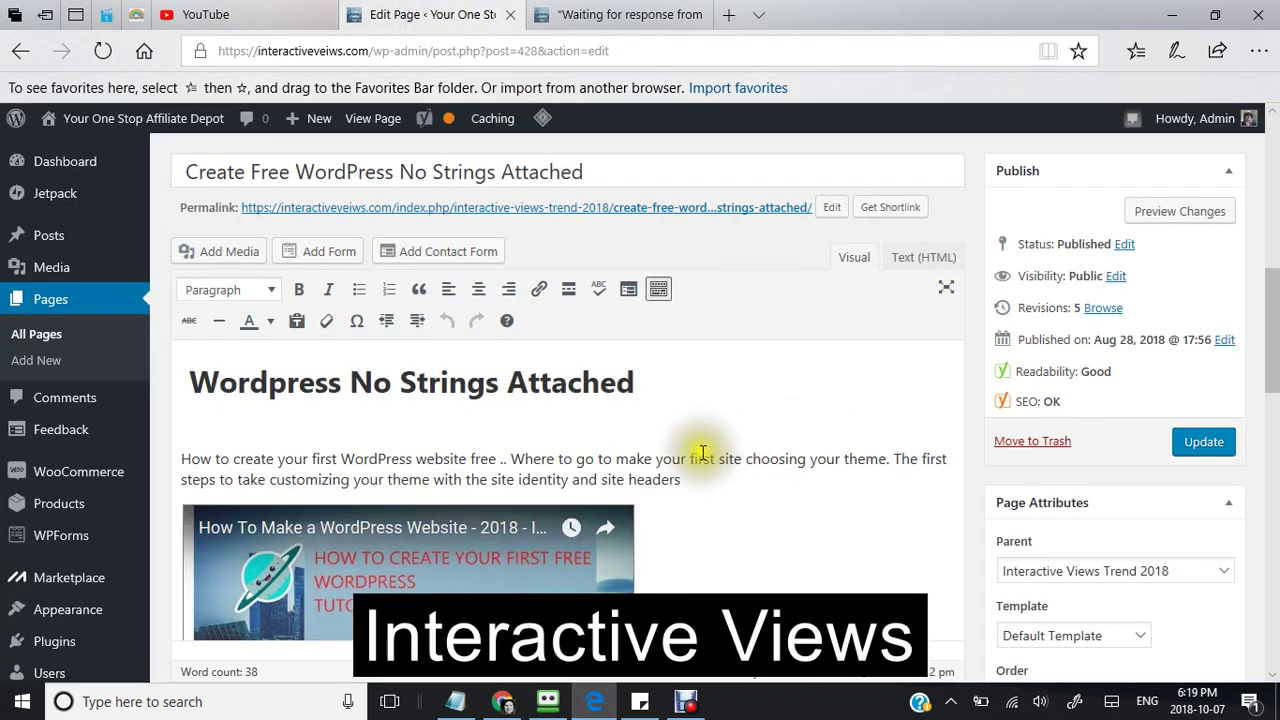
scroll(695, 416, down, 5)
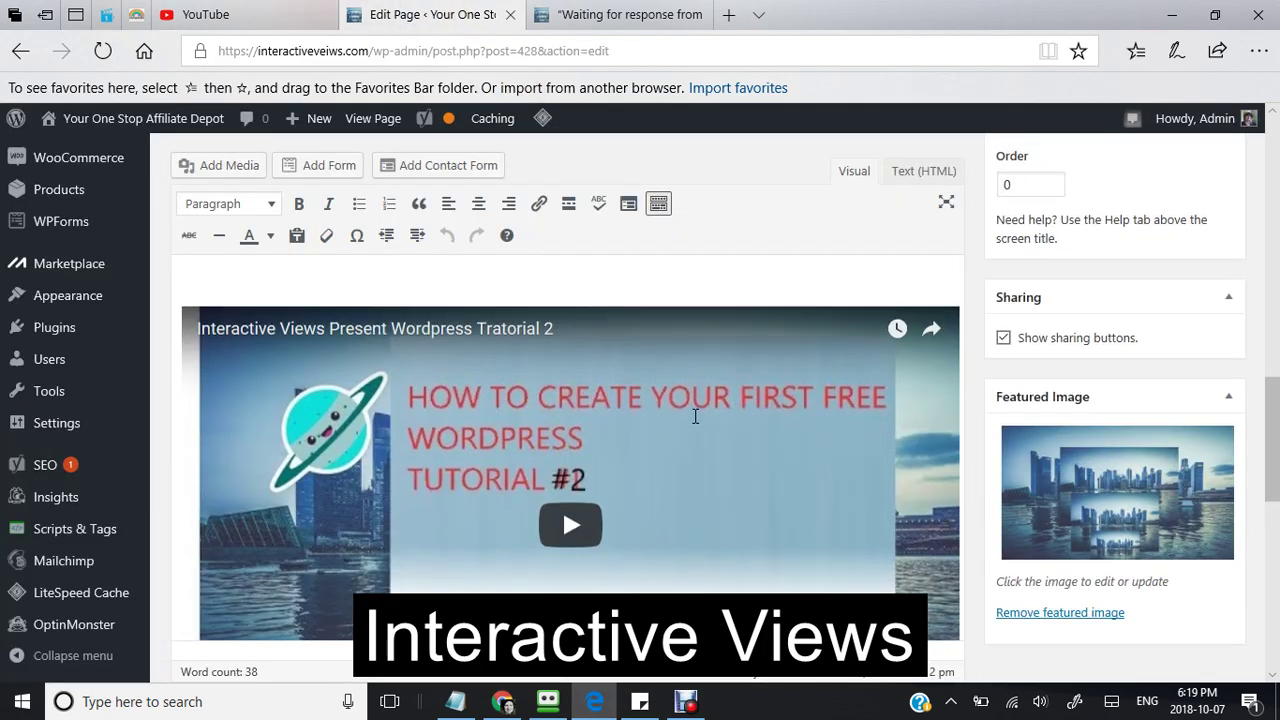
scroll(694, 414, up, 5)
click(670, 485)
scroll(670, 485, down, 3)
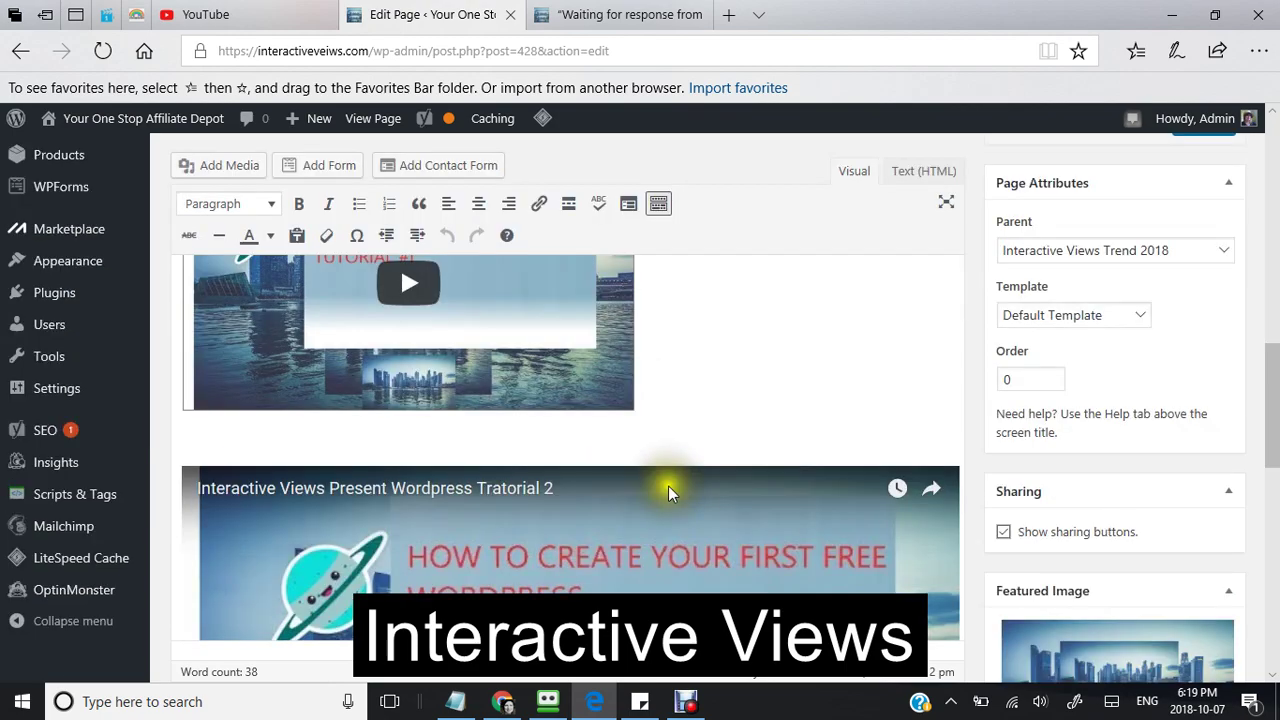
scroll(676, 458, up, 3)
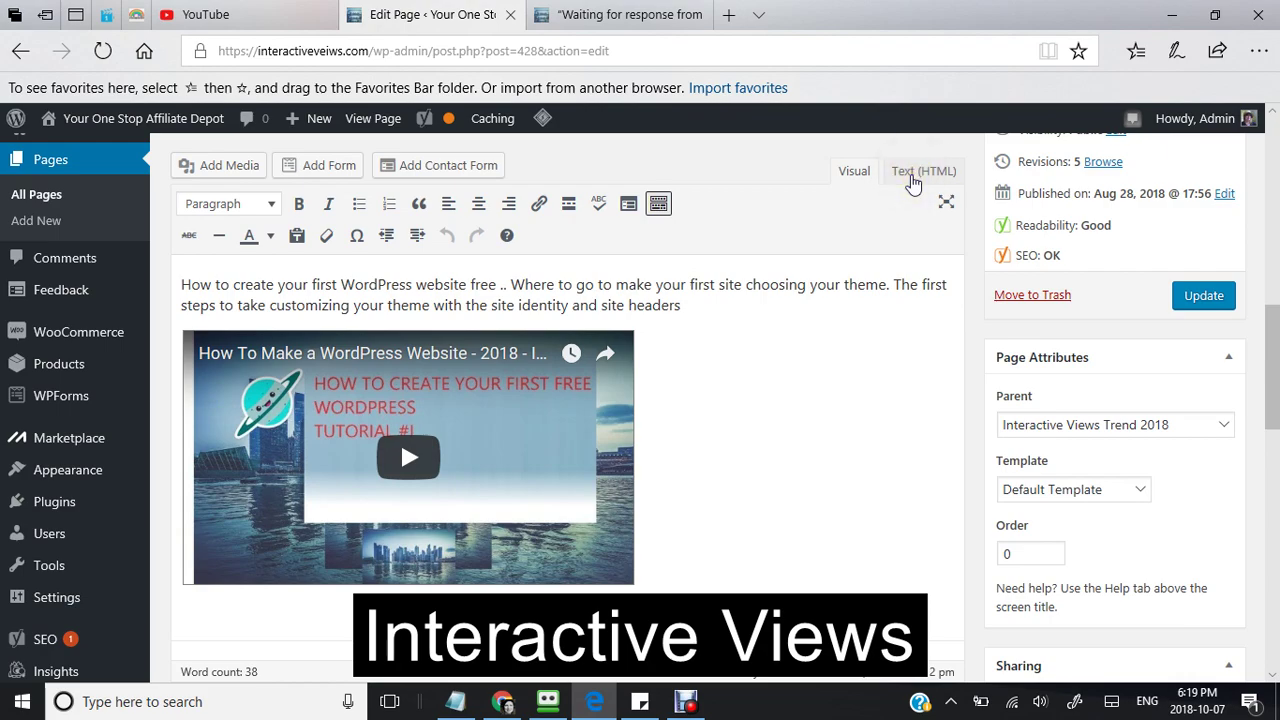
click(912, 180)
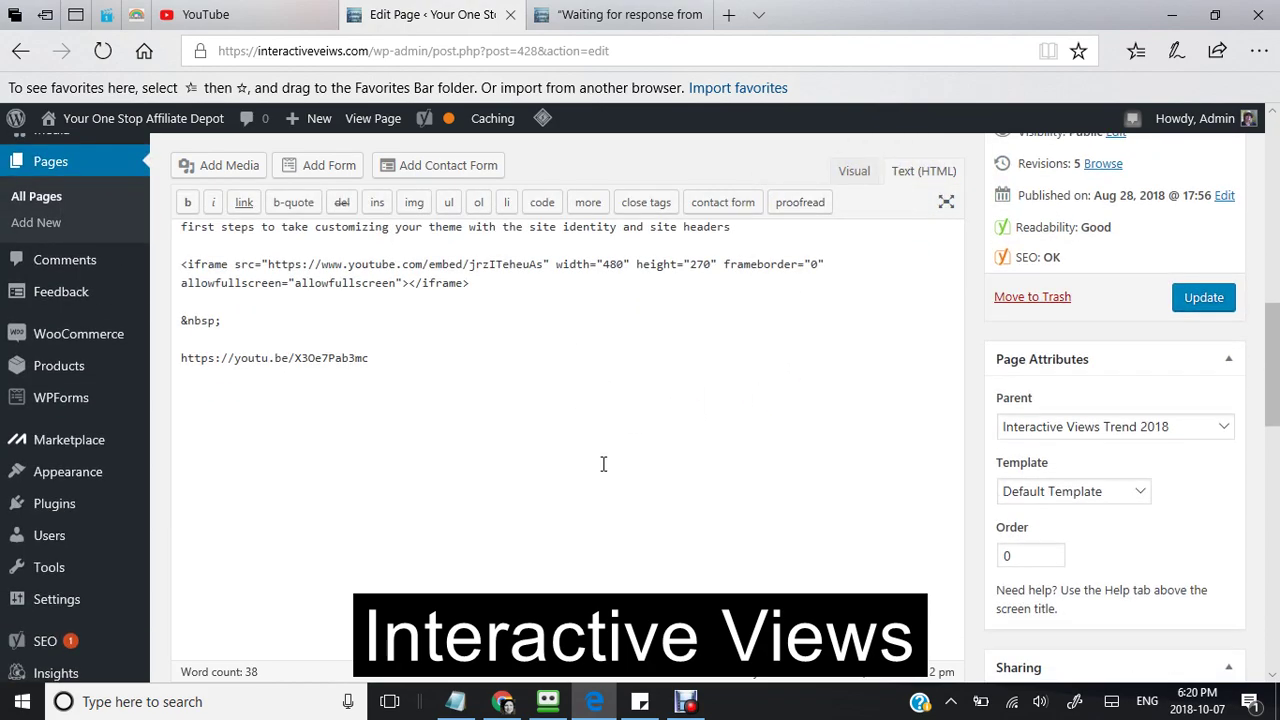
click(220, 321)
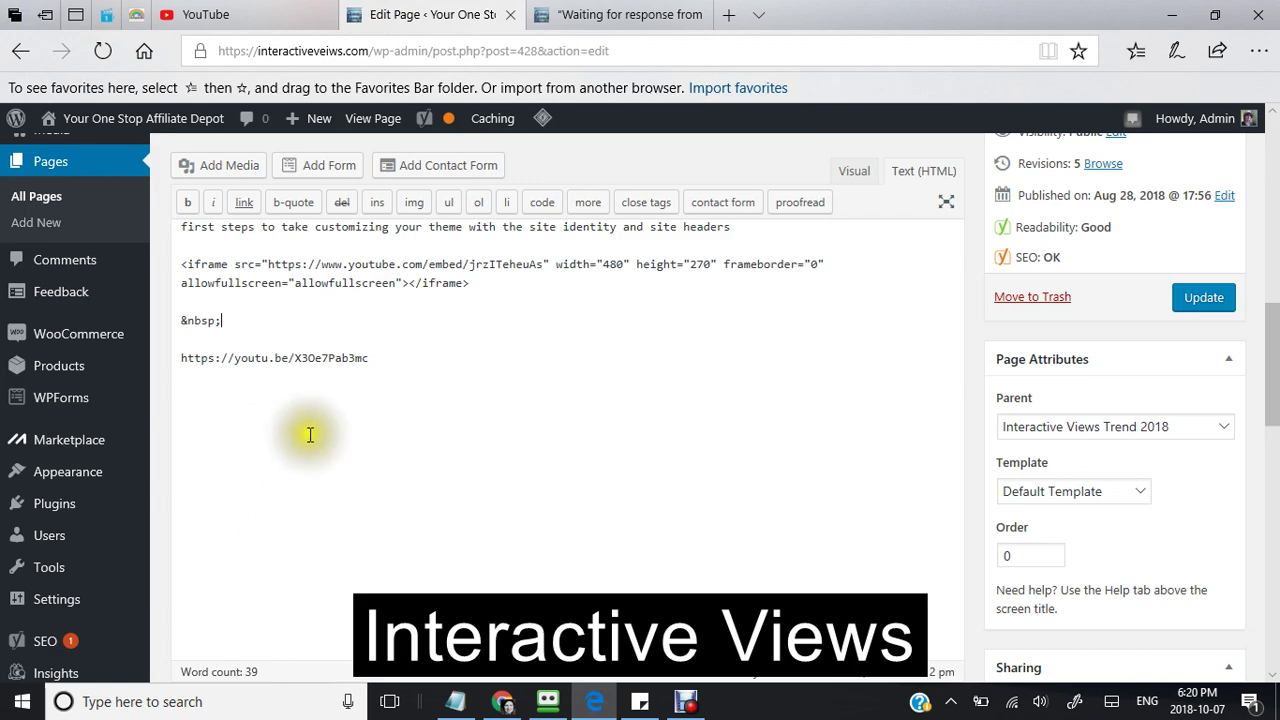
click(376, 357)
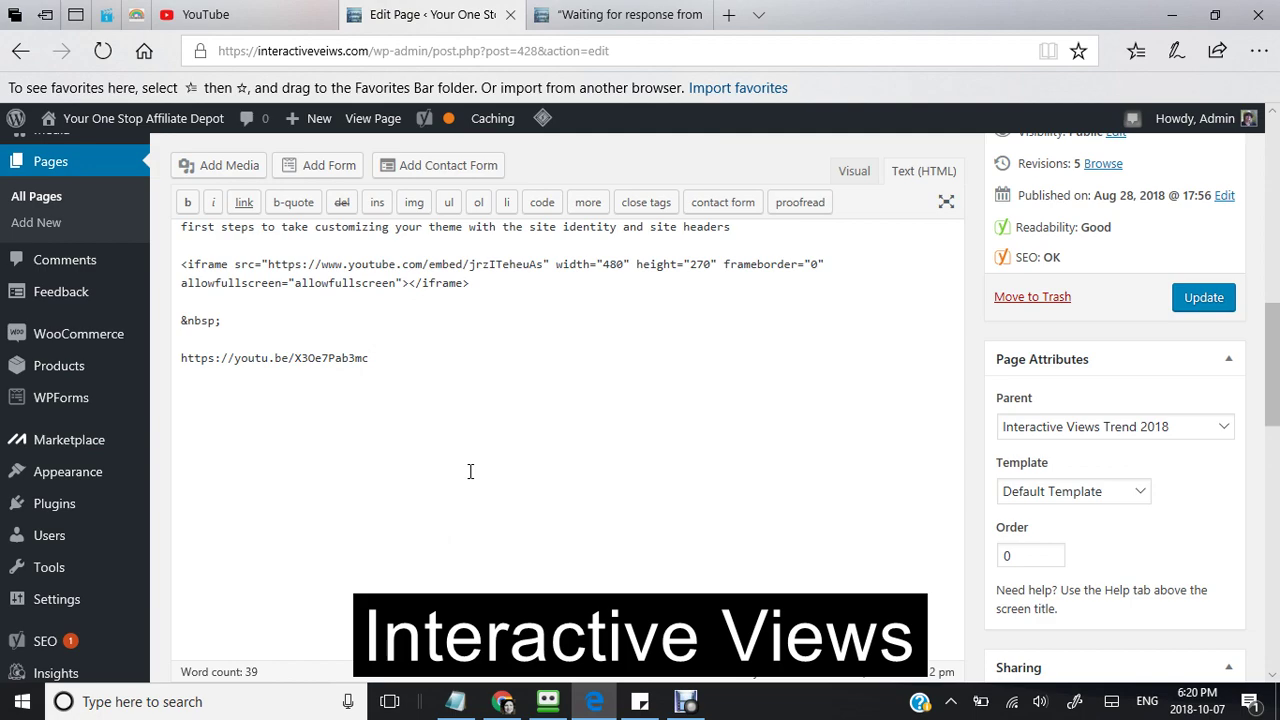
click(191, 406)
click(189, 403)
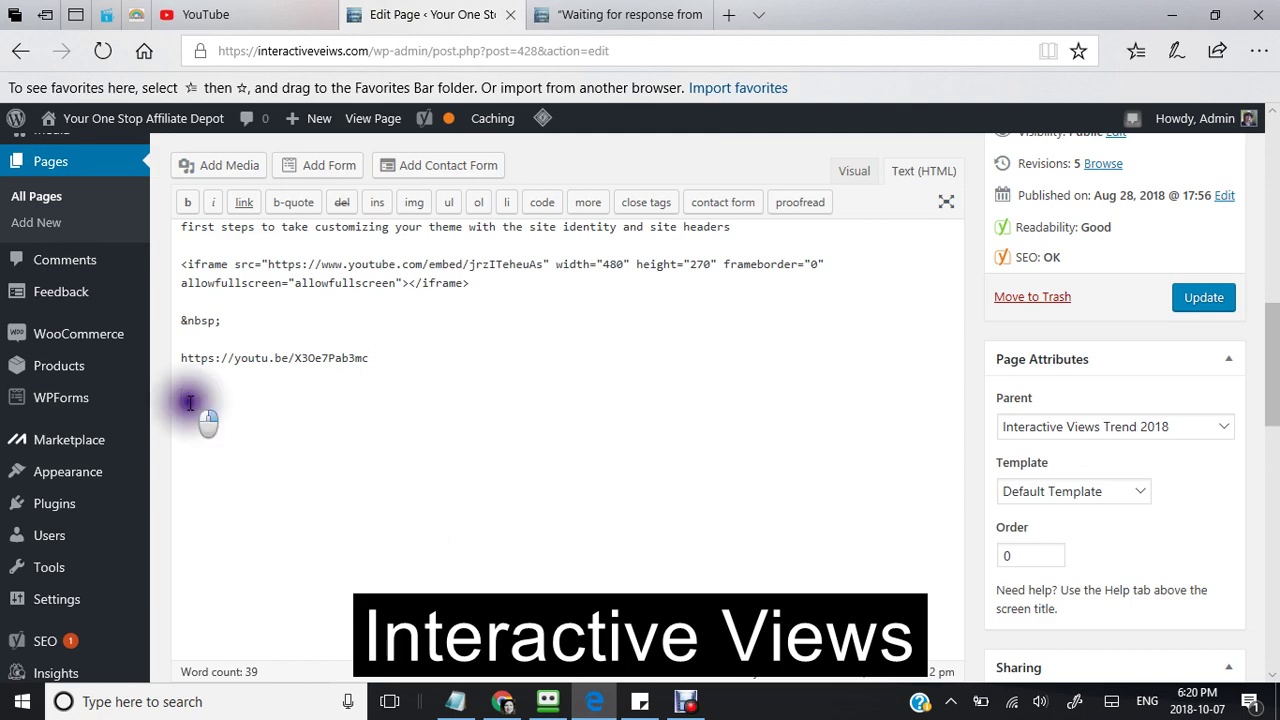
right_click(189, 403)
click(207, 492)
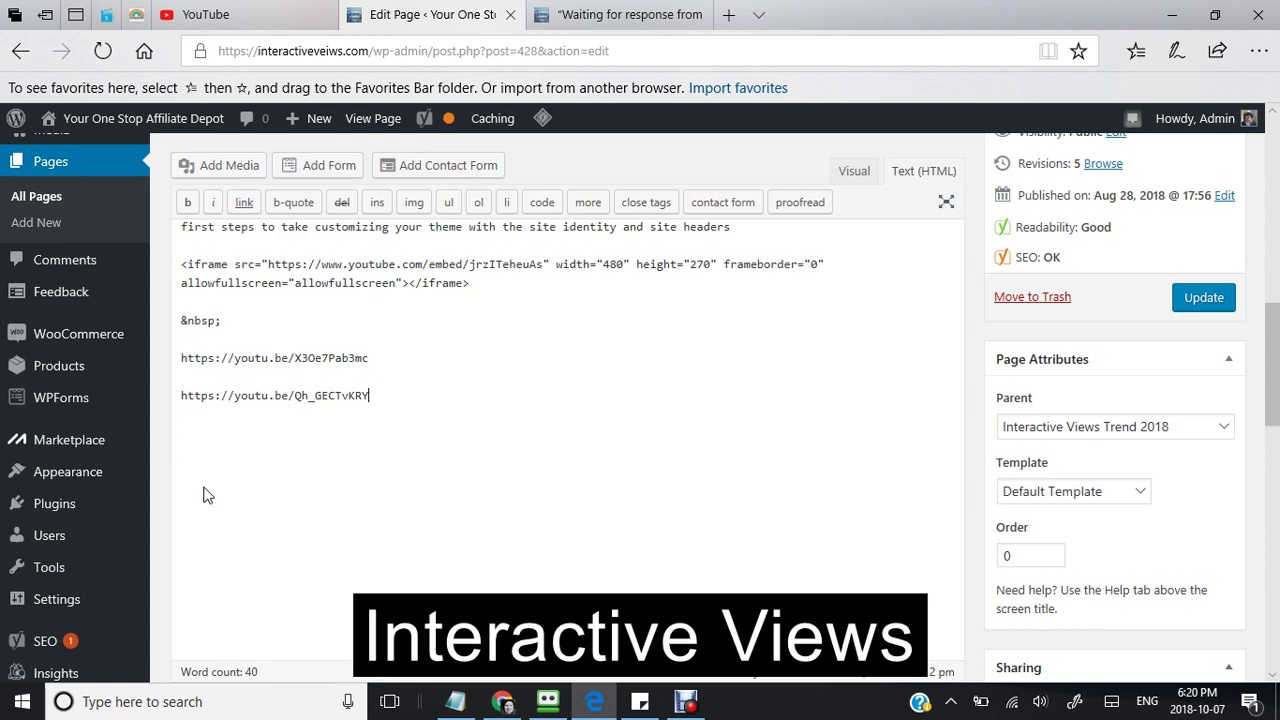
click(1202, 298)
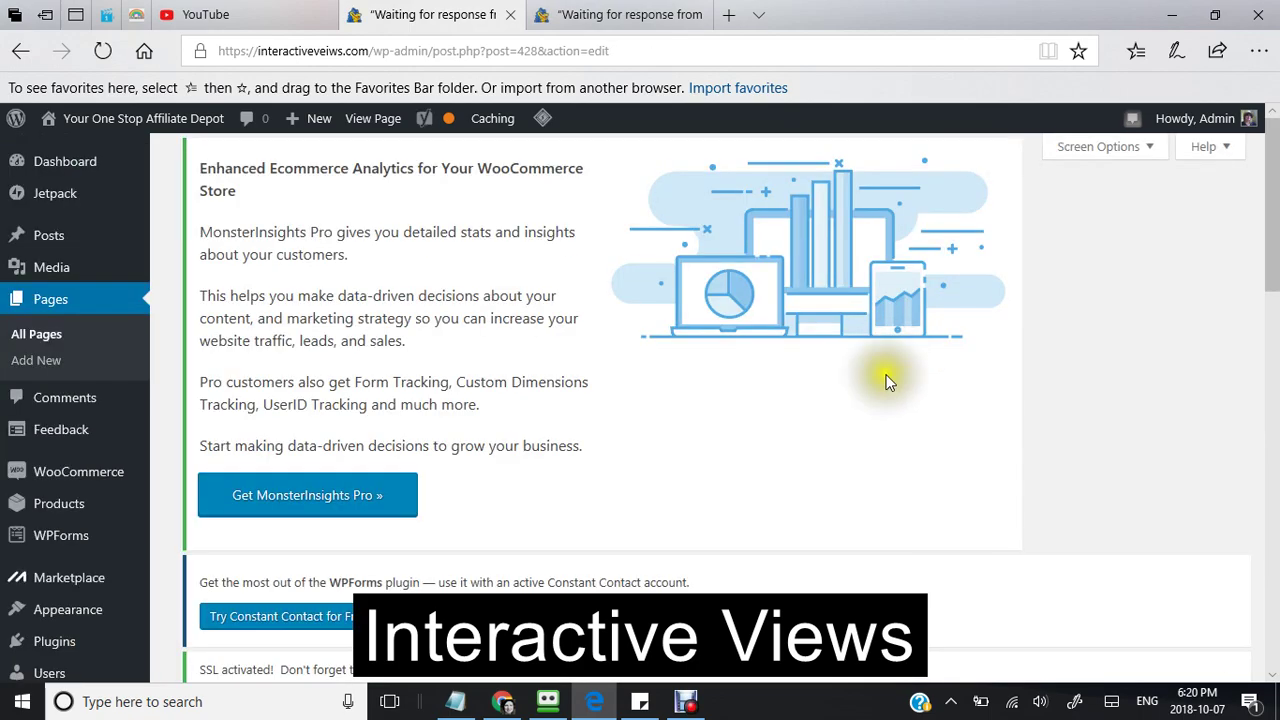
Scroll down after saving to confirm both youtu.be links remain in the HTML.
scroll(886, 380, down, 10)
scroll(886, 380, down, 3)
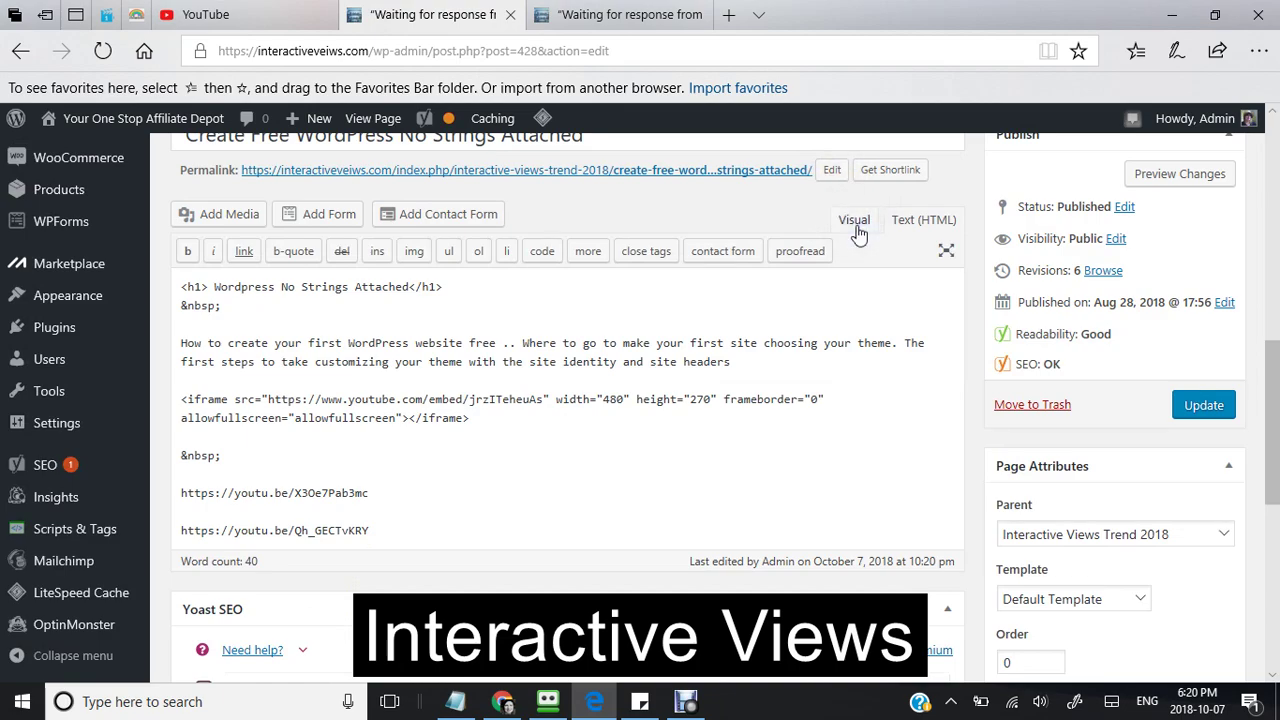
Switch to the Visual view and check that the How To Customize Your WordPress Theme embed renders.
click(855, 222)
scroll(750, 260, down, 5)
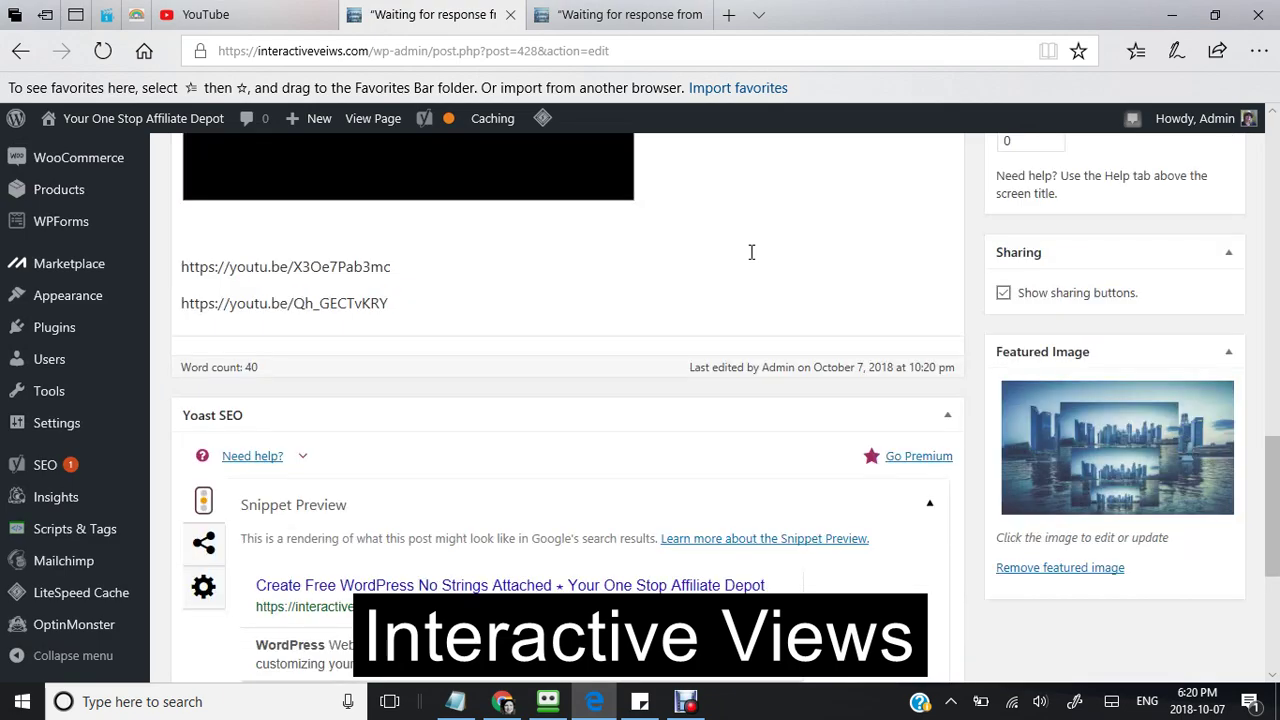
scroll(752, 255, up, 1)
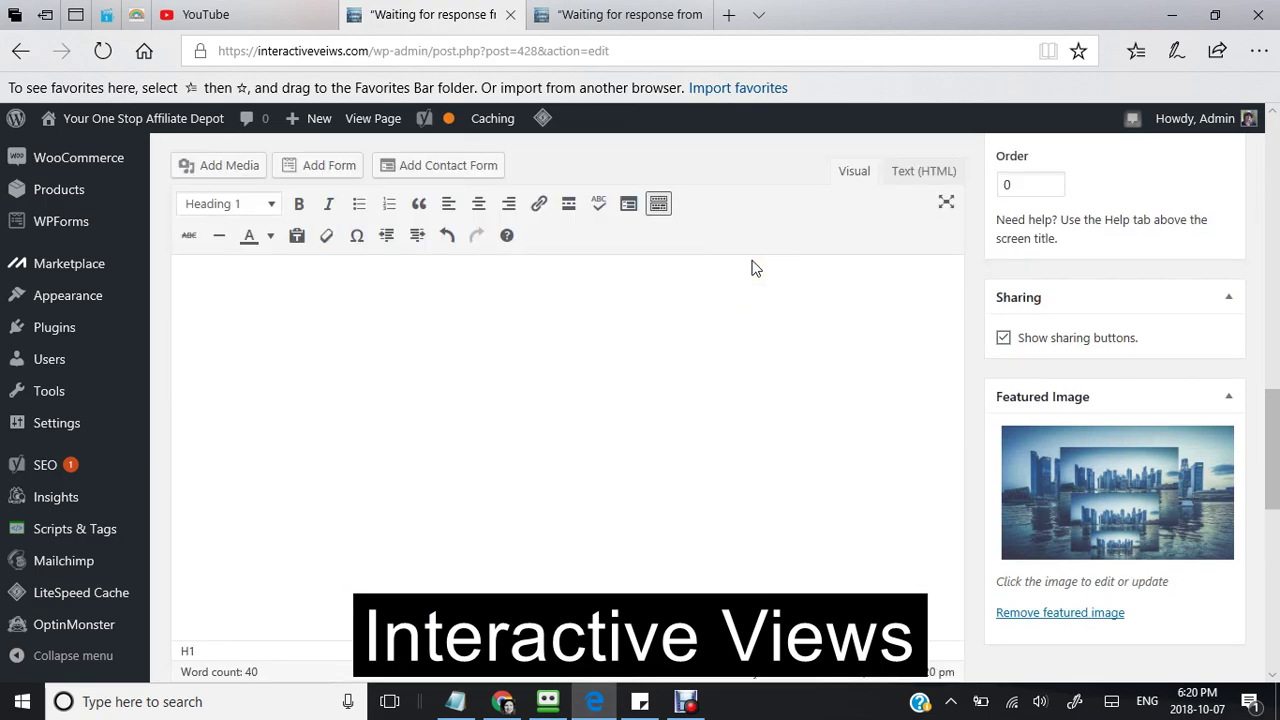
scroll(755, 268, down, 4)
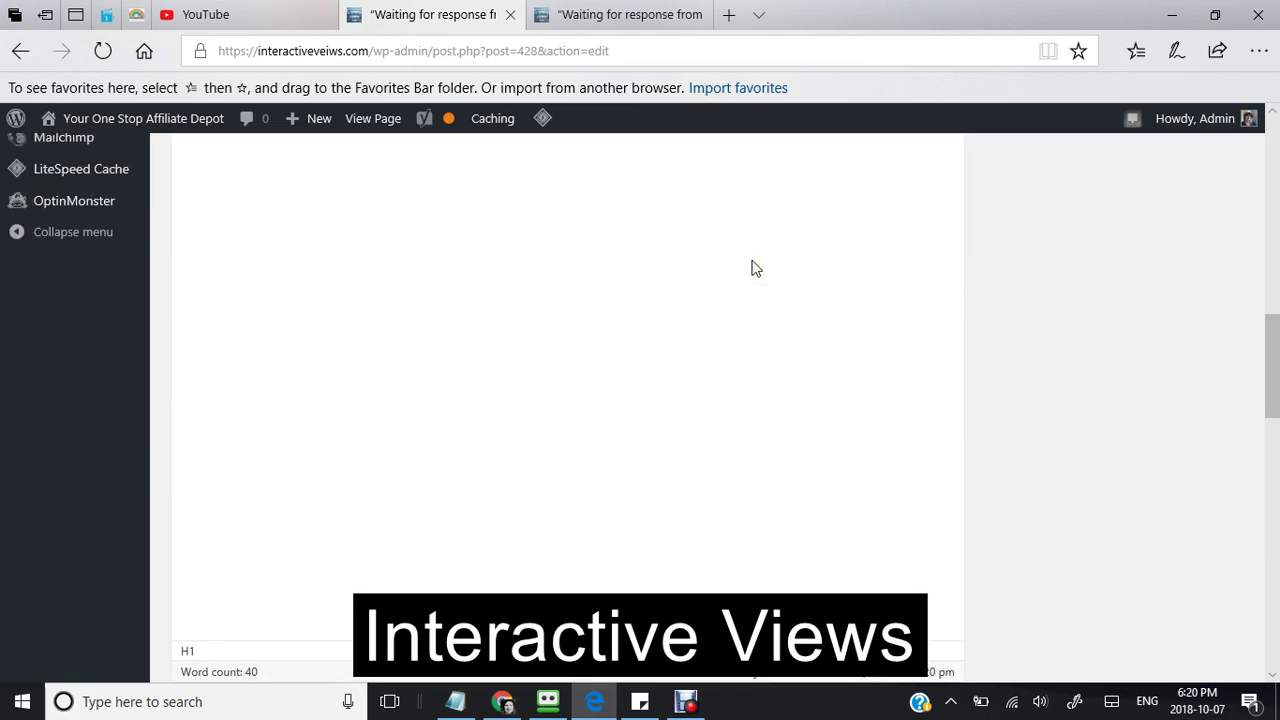
scroll(755, 268, up, 4)
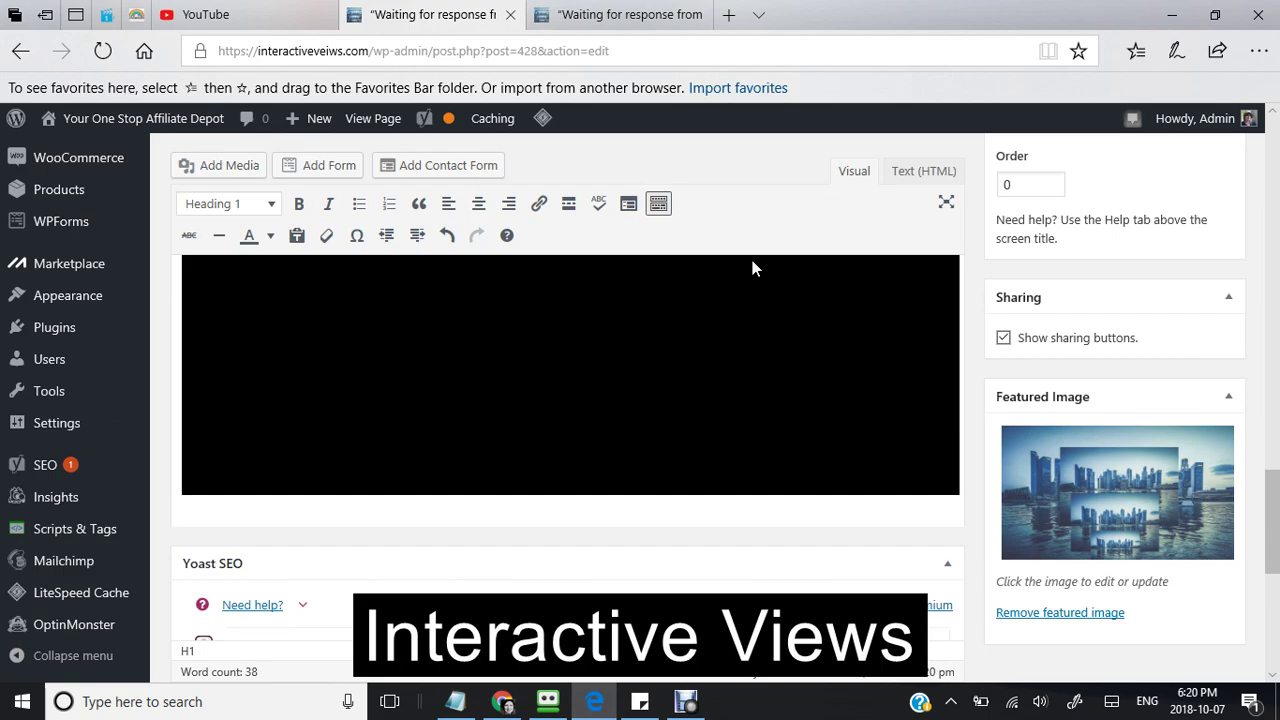
scroll(767, 394, up, 2)
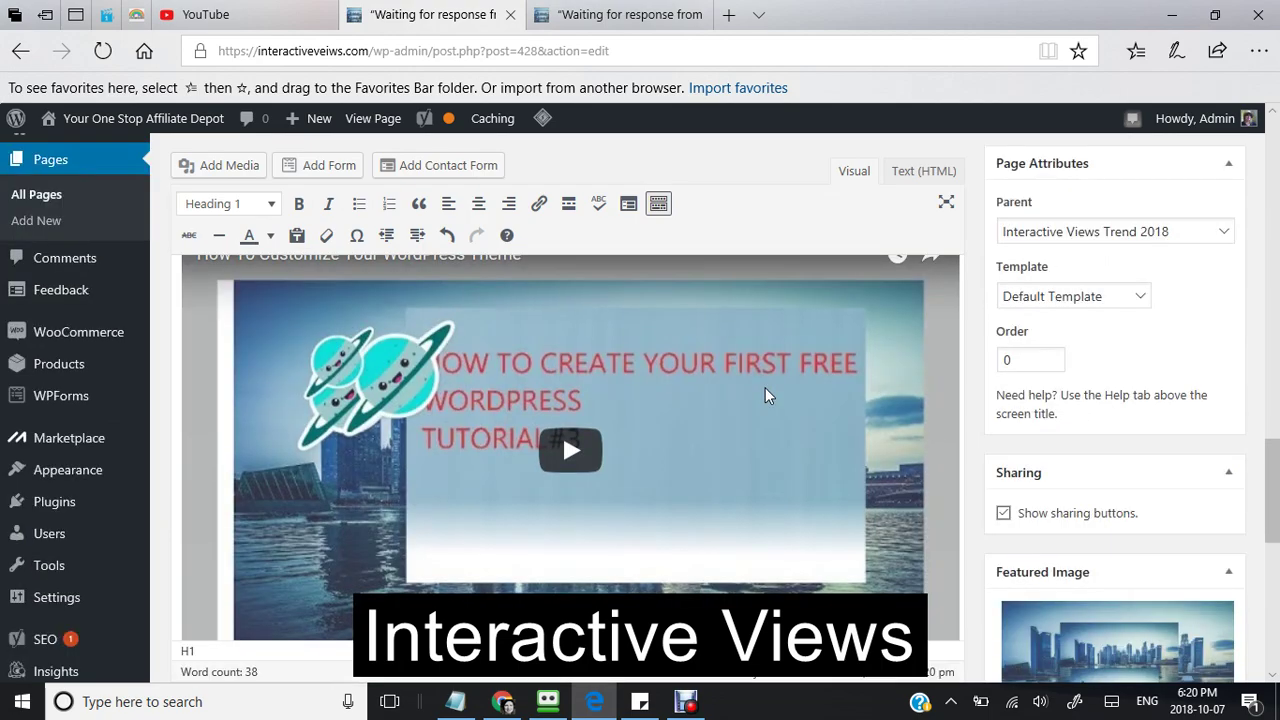
scroll(704, 370, down, 2)
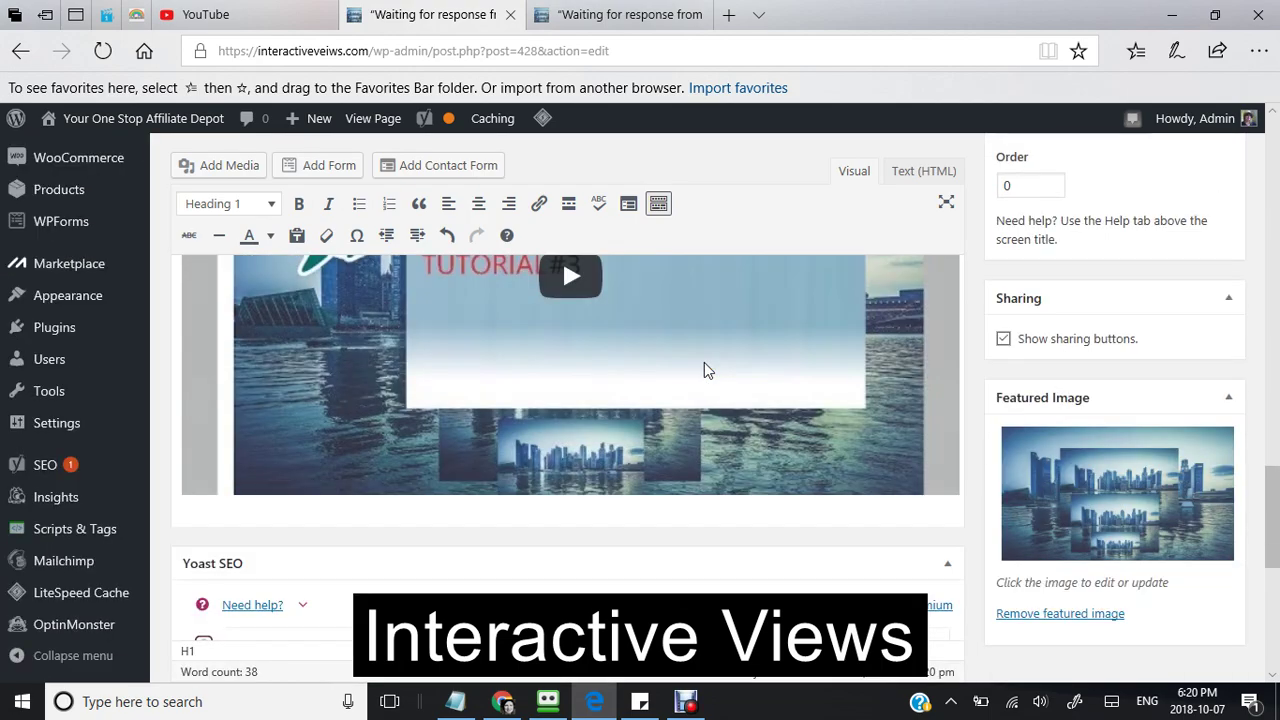
scroll(666, 440, up, 3)
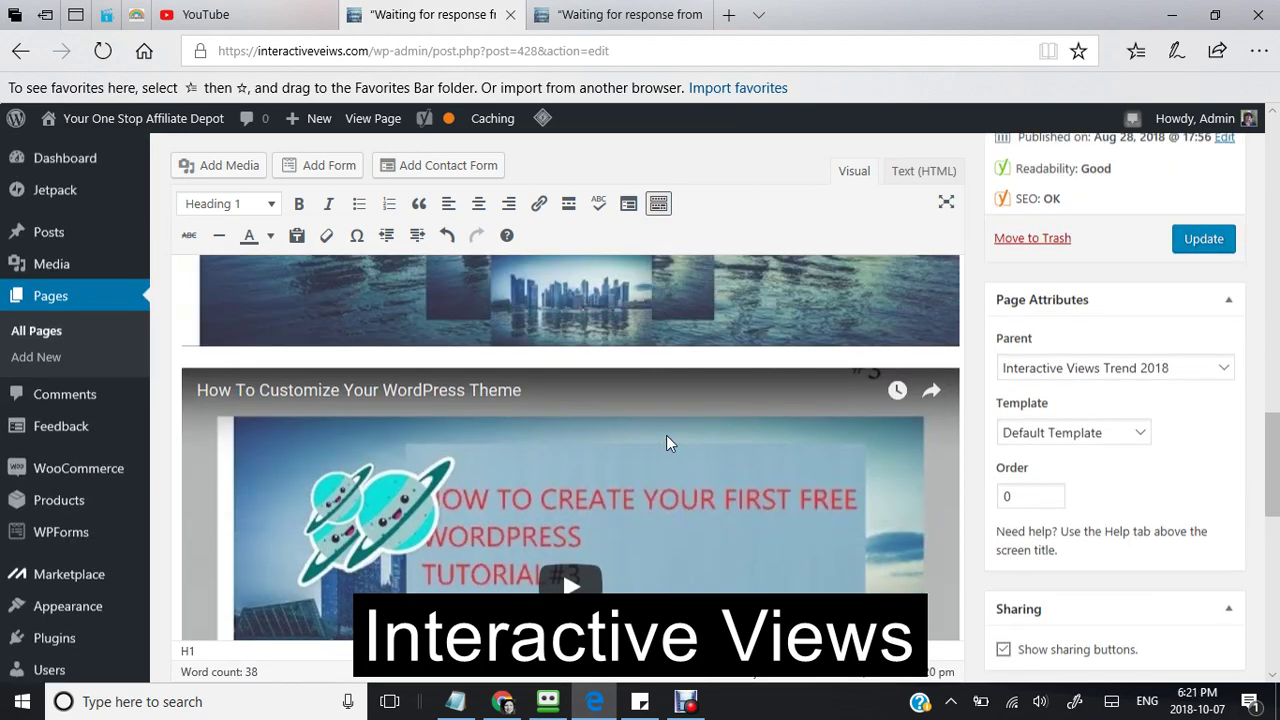
scroll(667, 440, up, 1)
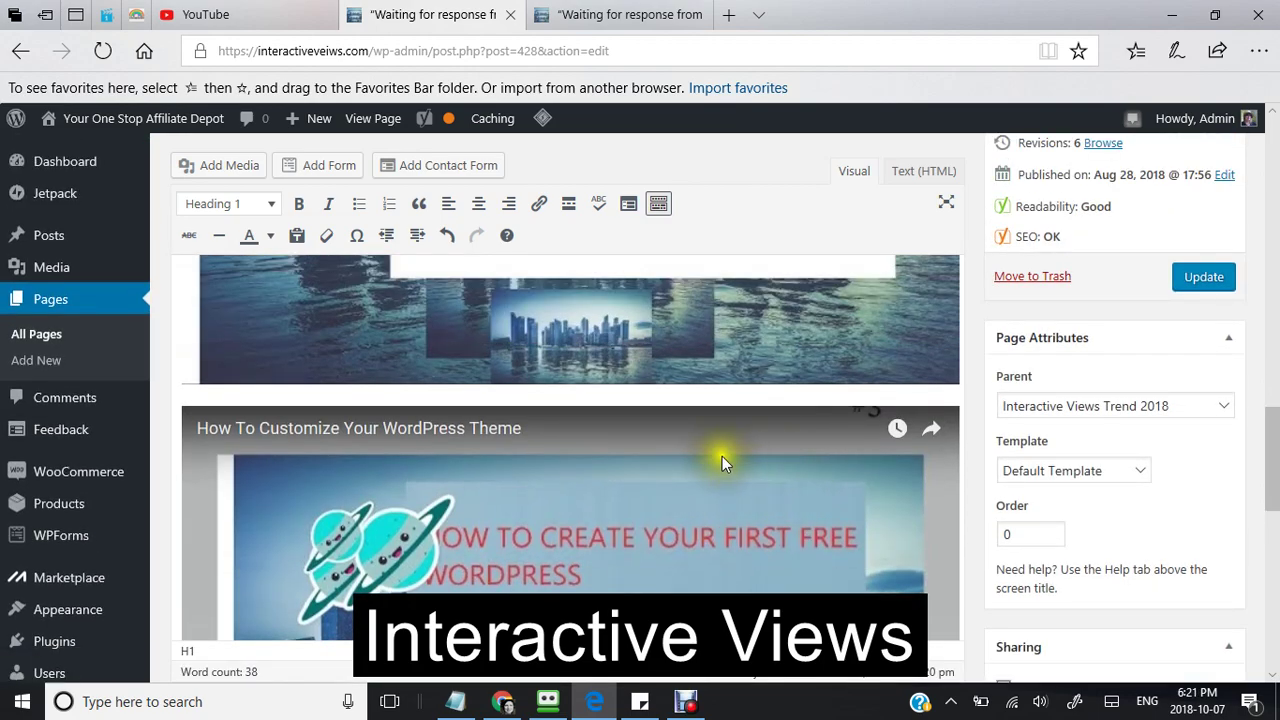
scroll(728, 469, up, 2)
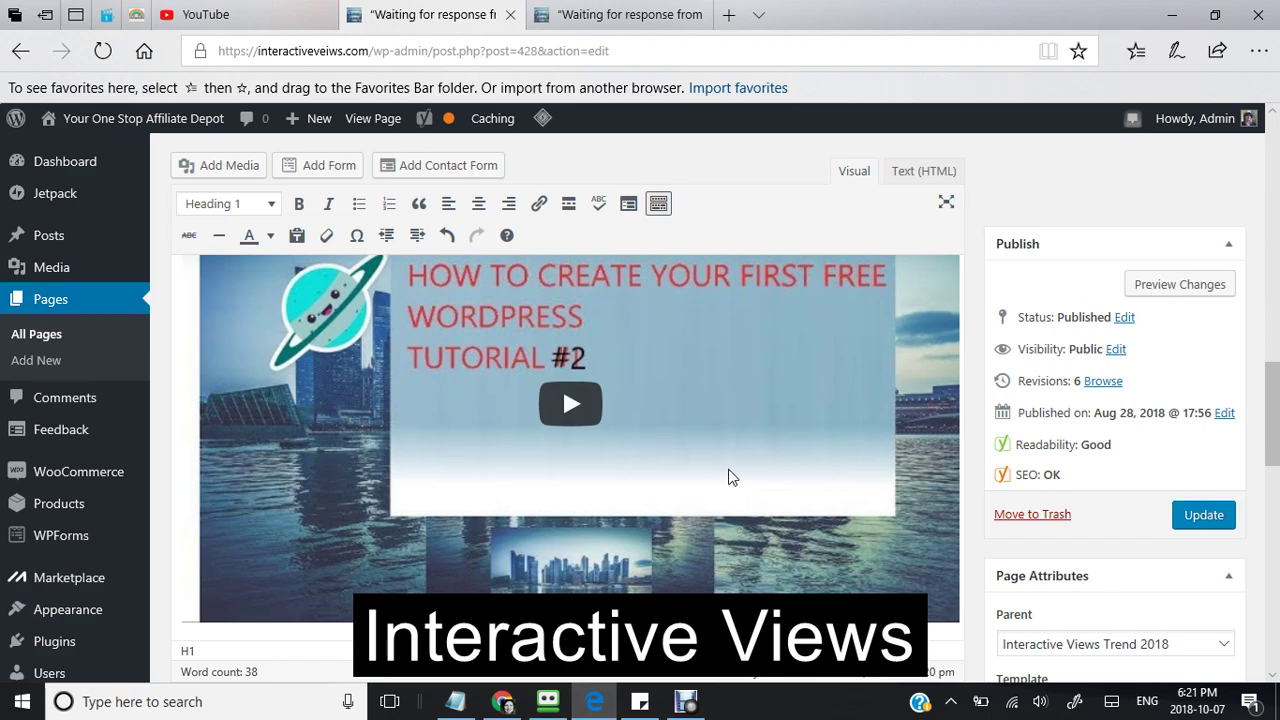
scroll(728, 477, down, 3)
scroll(728, 477, down, 2)
scroll(728, 470, down, 2)
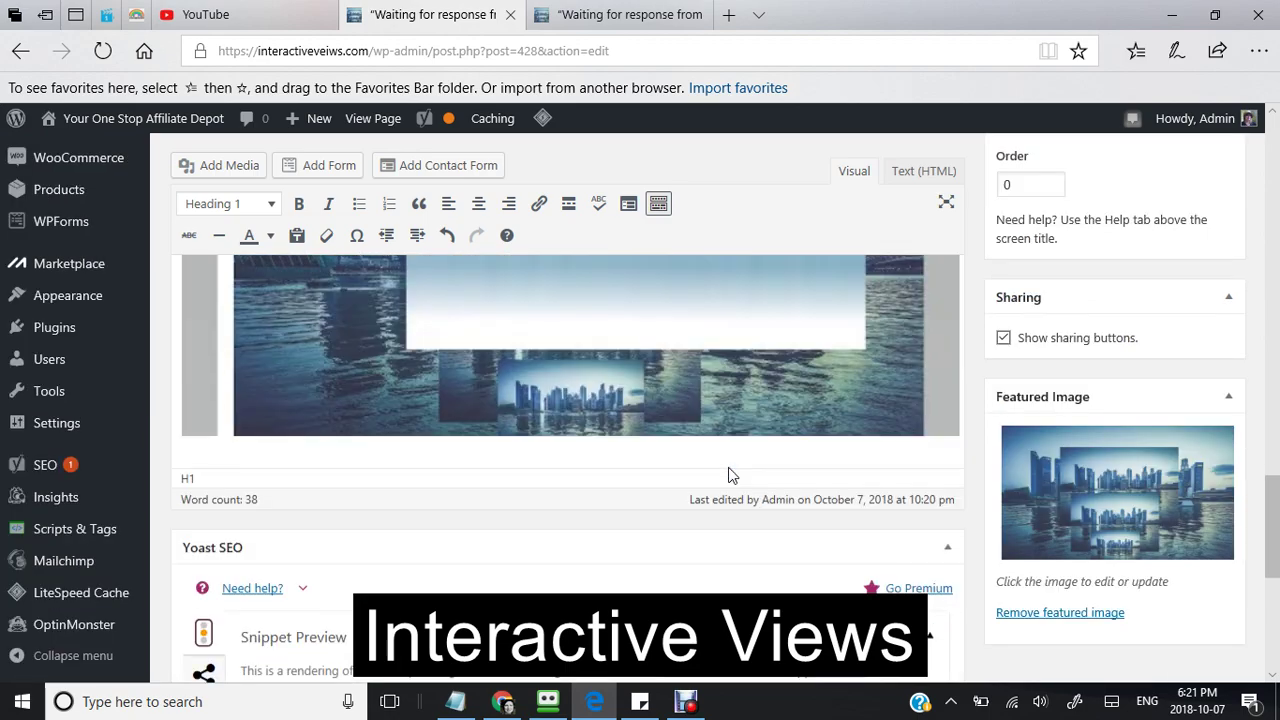
scroll(728, 430, down, 2)
scroll(729, 435, up, 1)
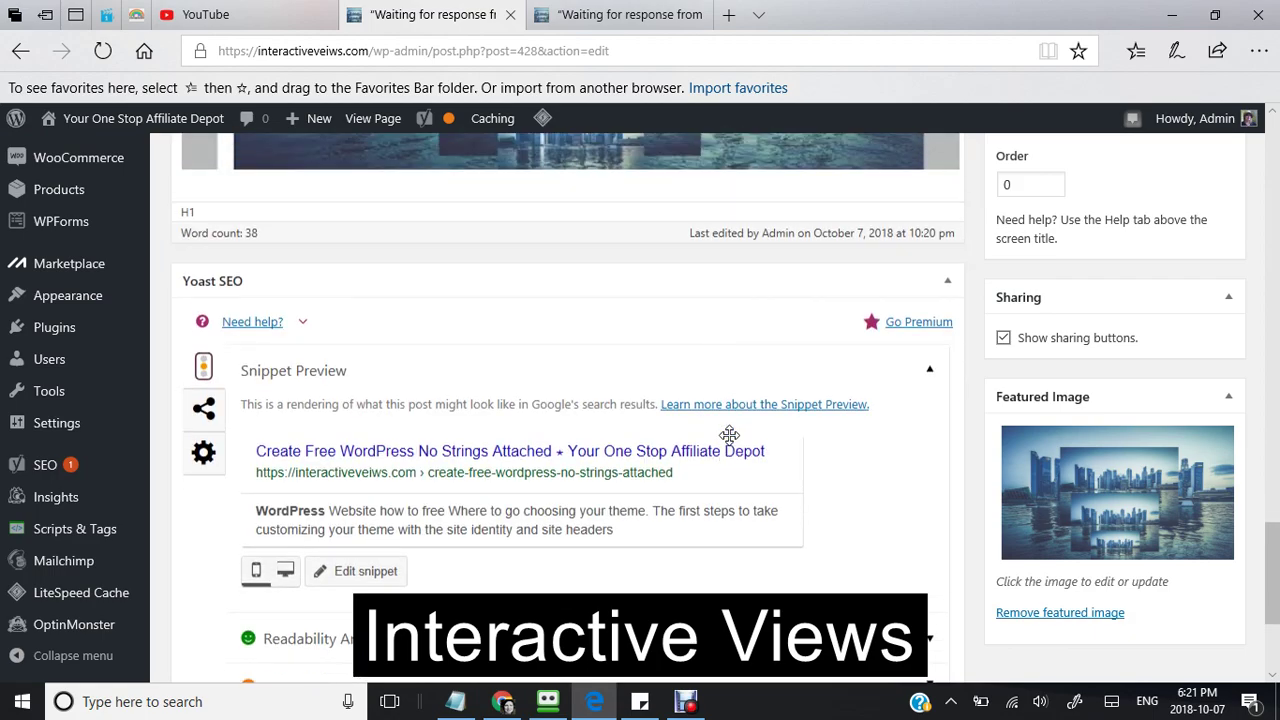
scroll(729, 435, up, 3)
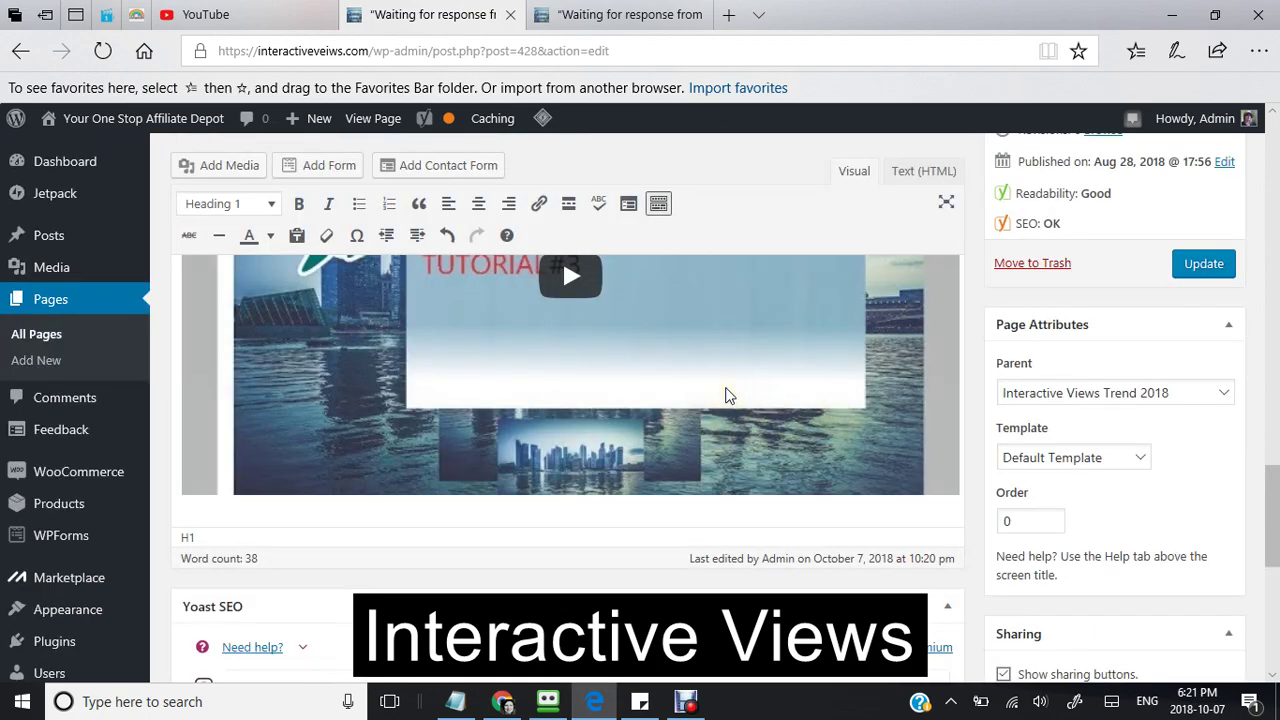
scroll(728, 395, up, 2)
scroll(725, 394, up, 1)
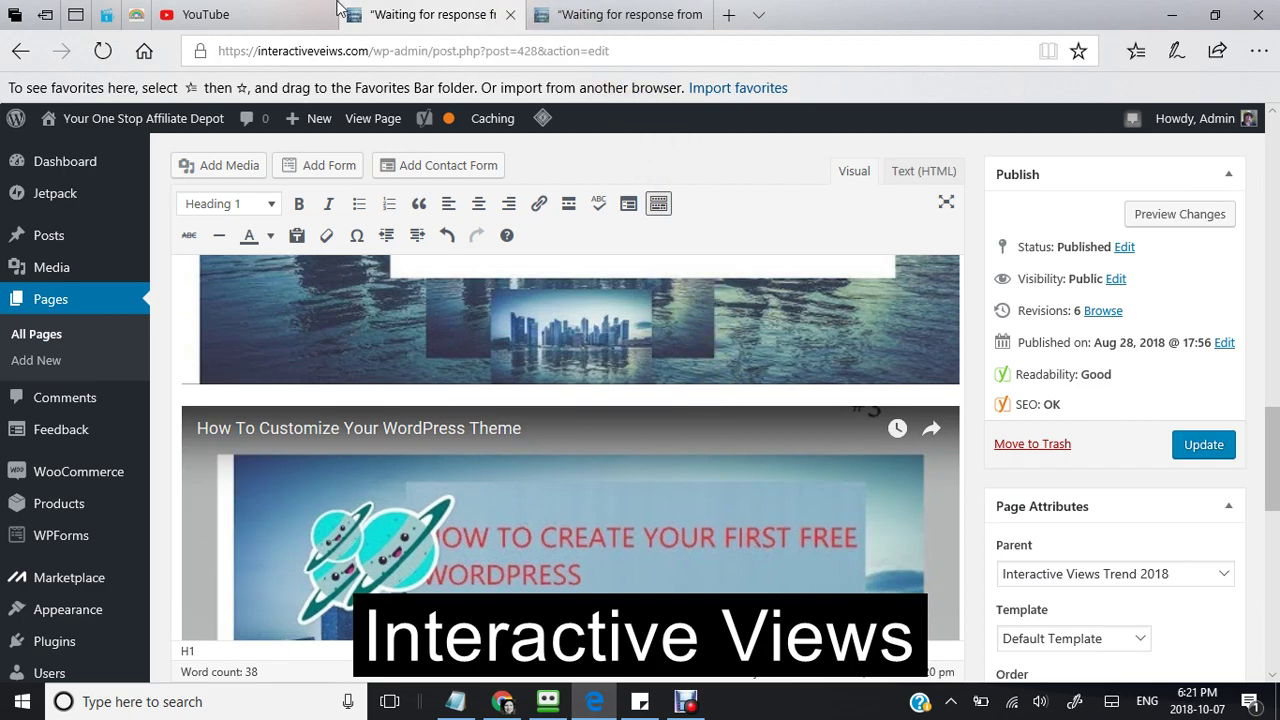
mouse_move(240, 15)
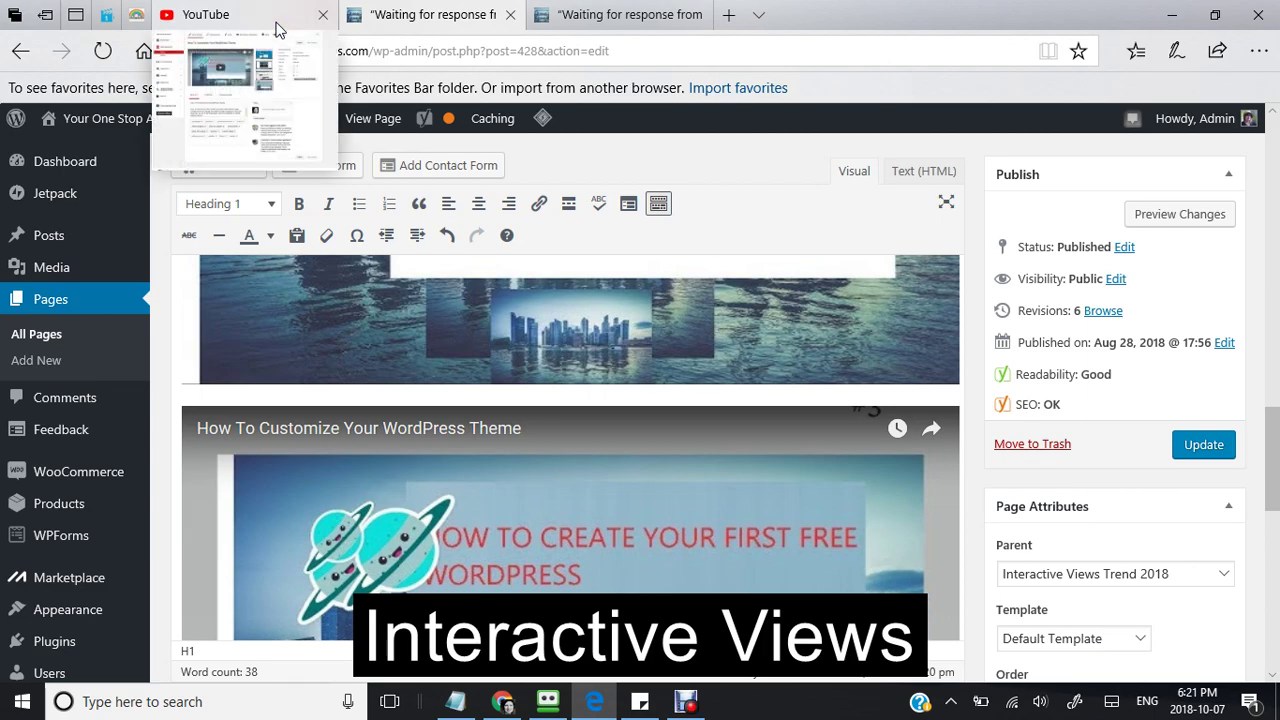
Switch to YouTube and go to My channel from the guide menu.
click(272, 16)
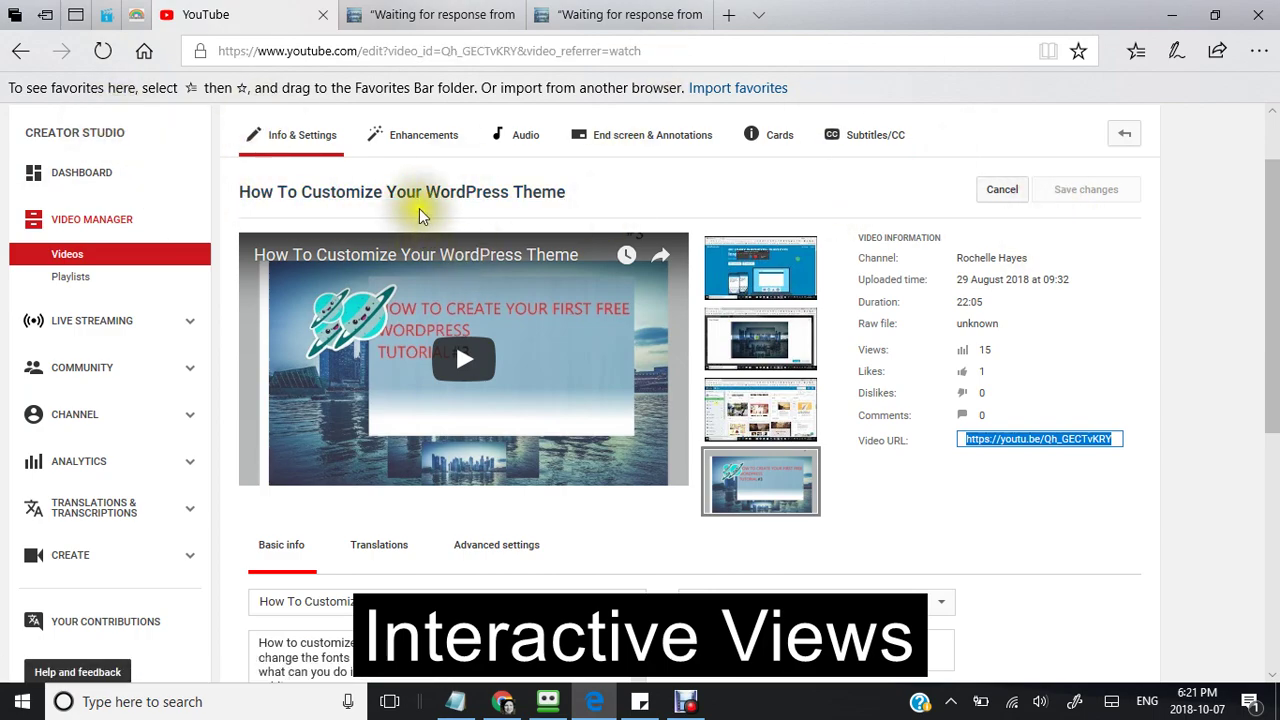
scroll(420, 214, up, 2)
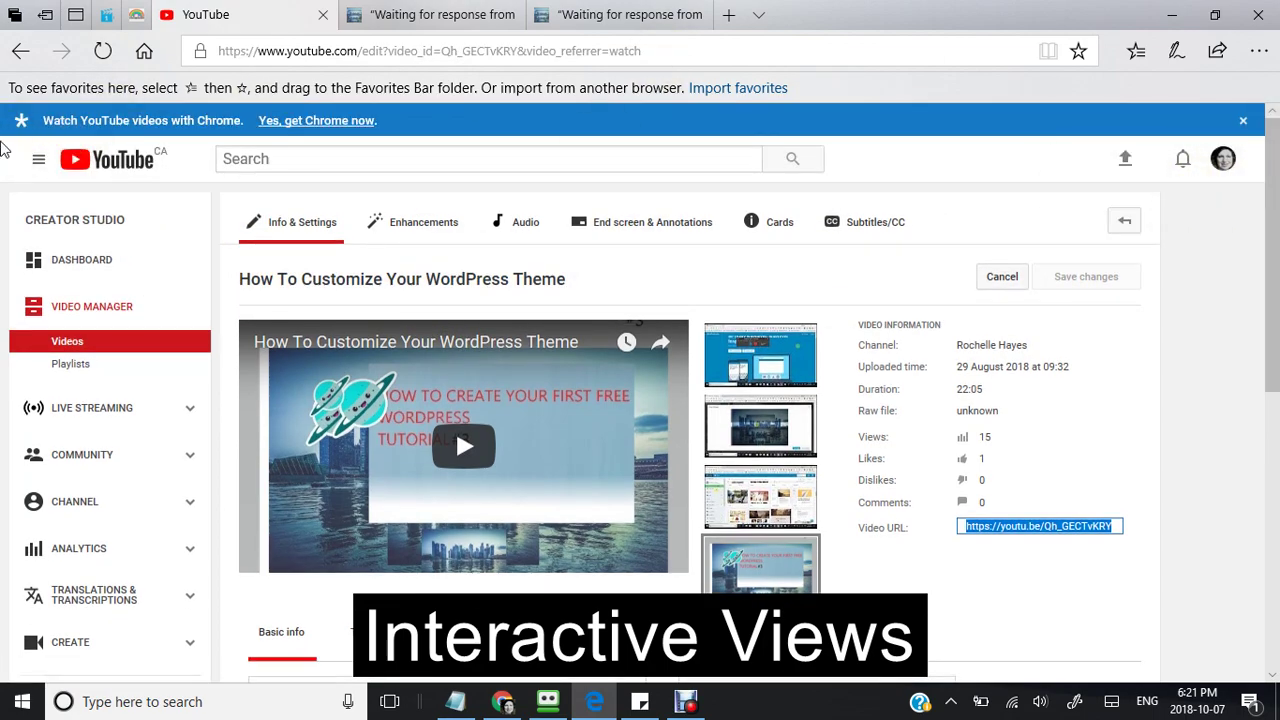
click(40, 162)
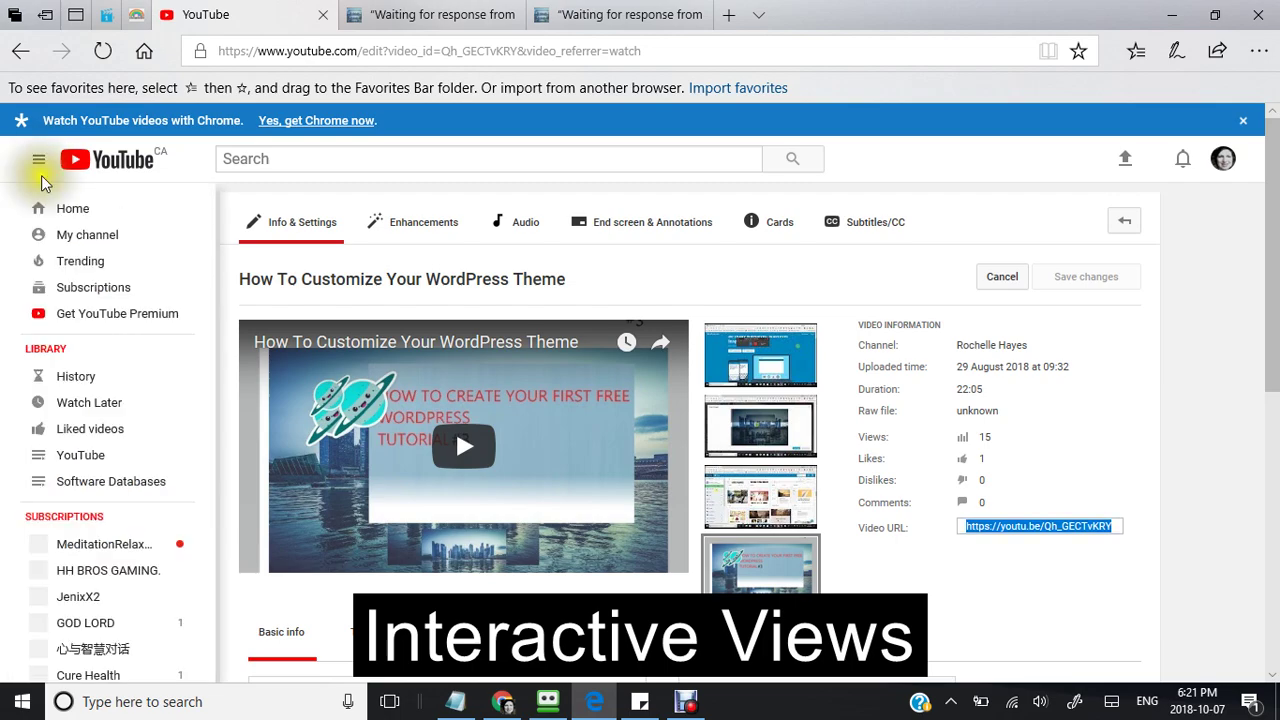
click(55, 240)
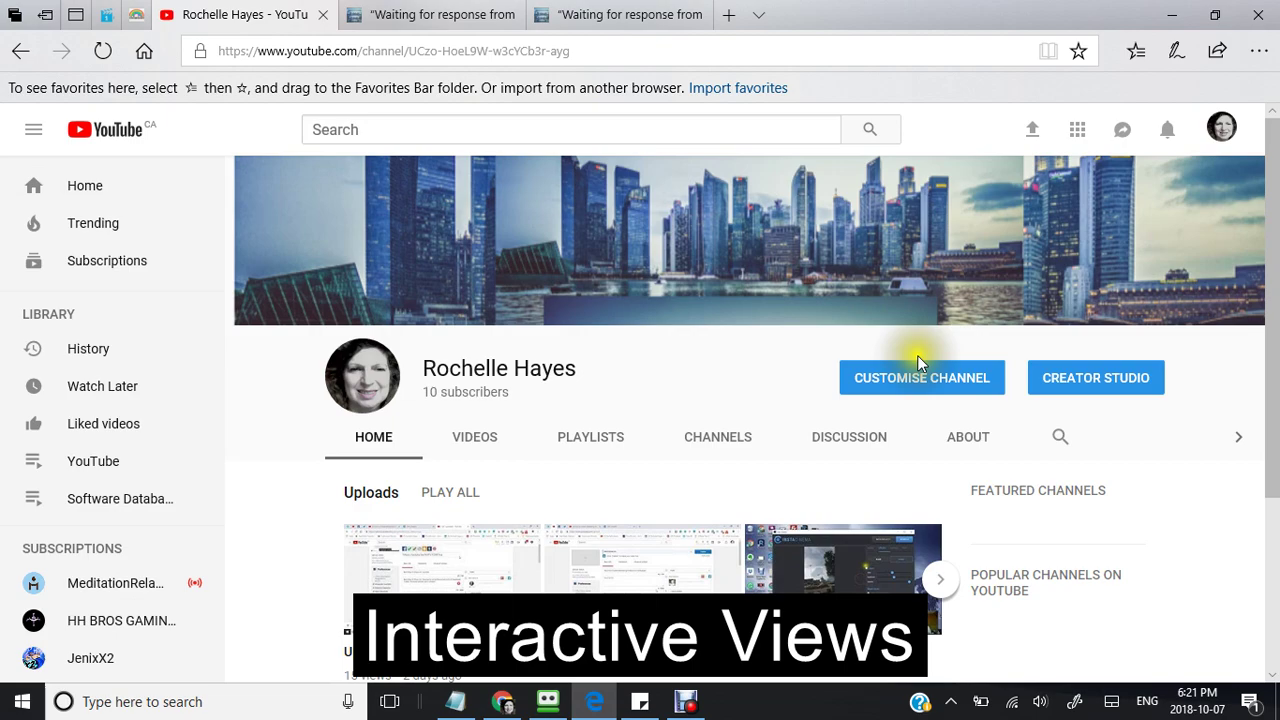
Open Video Manager and scroll its 20 uploads to find the WordPress tutorials.
click(1083, 378)
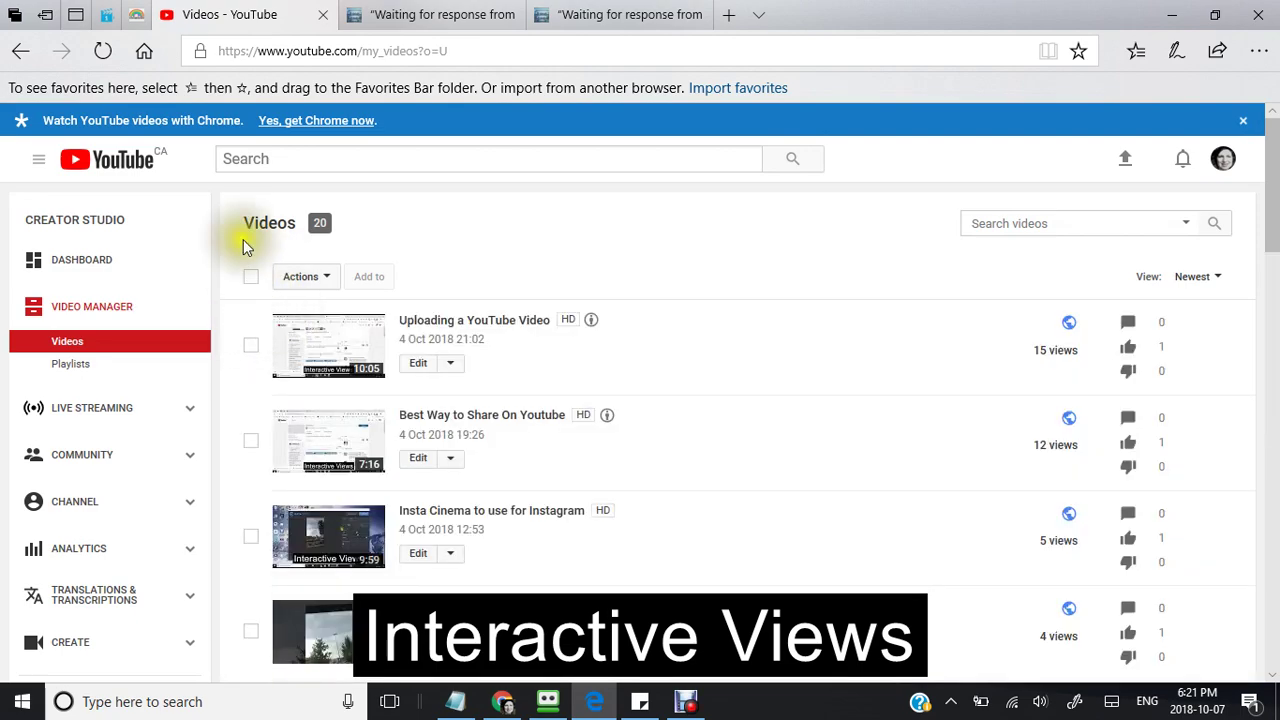
scroll(222, 254, down, 1)
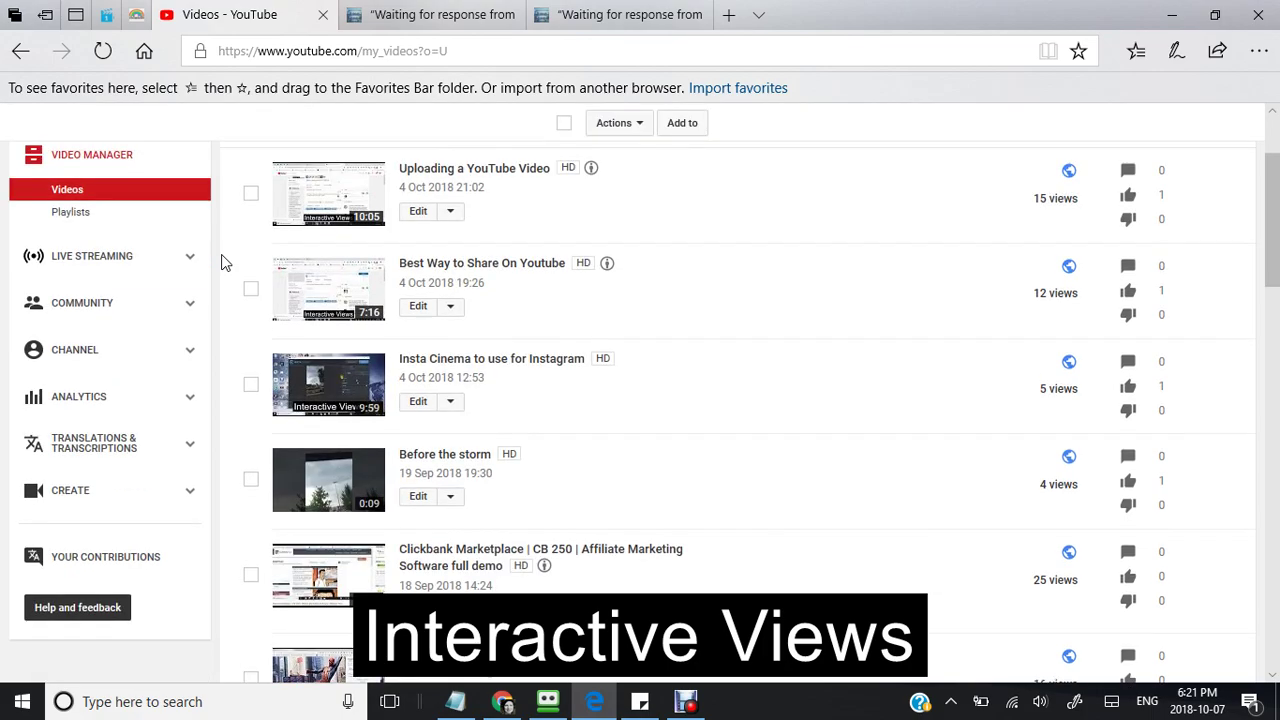
scroll(222, 262, up, 1)
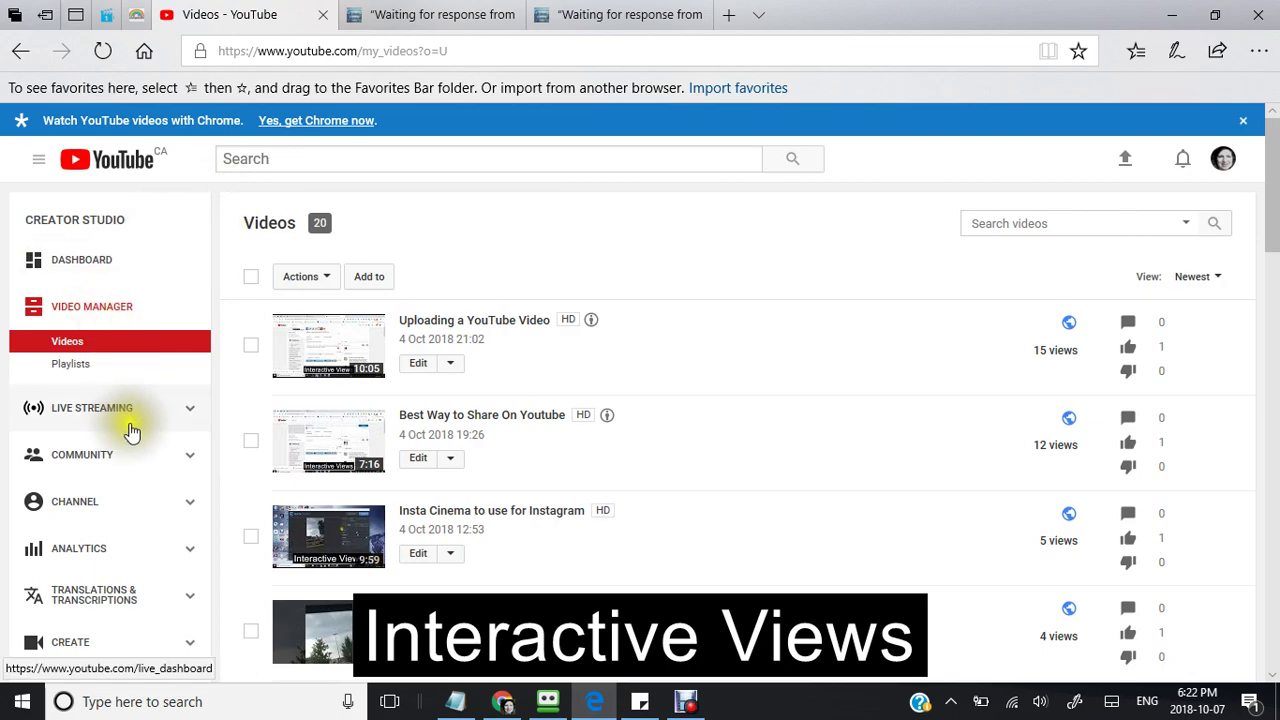
click(79, 316)
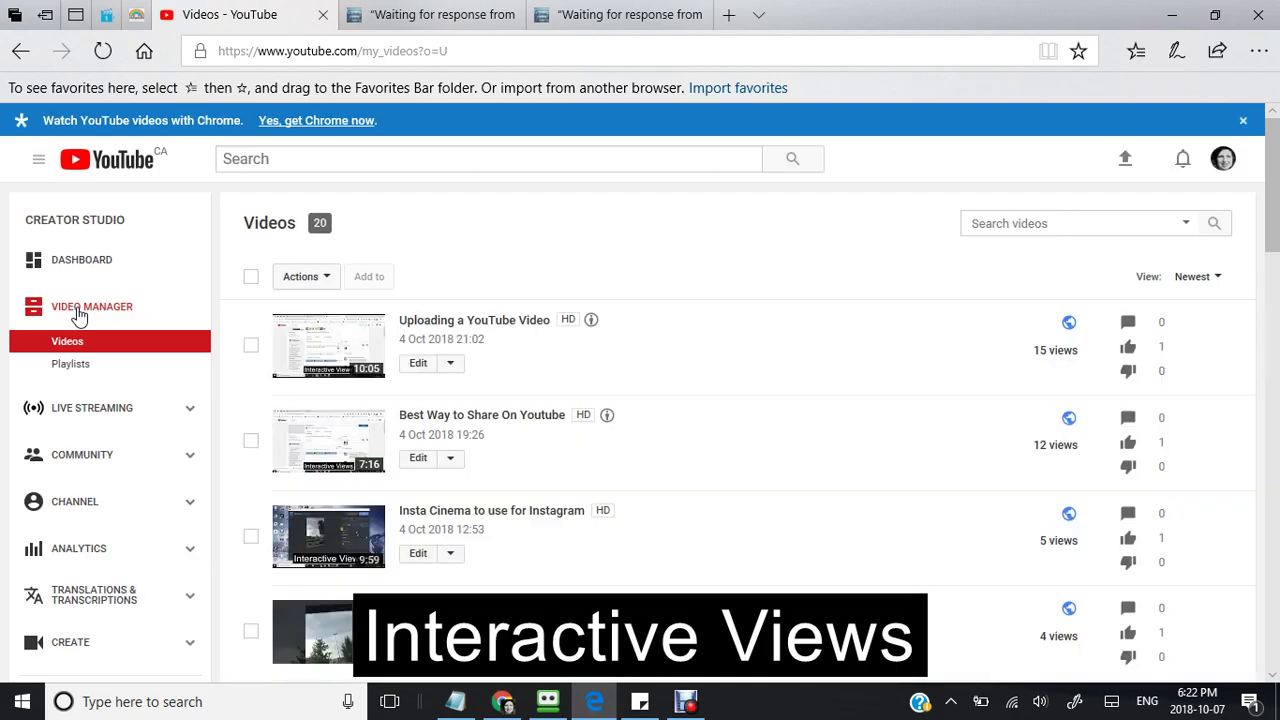
scroll(704, 342, down, 3)
scroll(704, 342, down, 2)
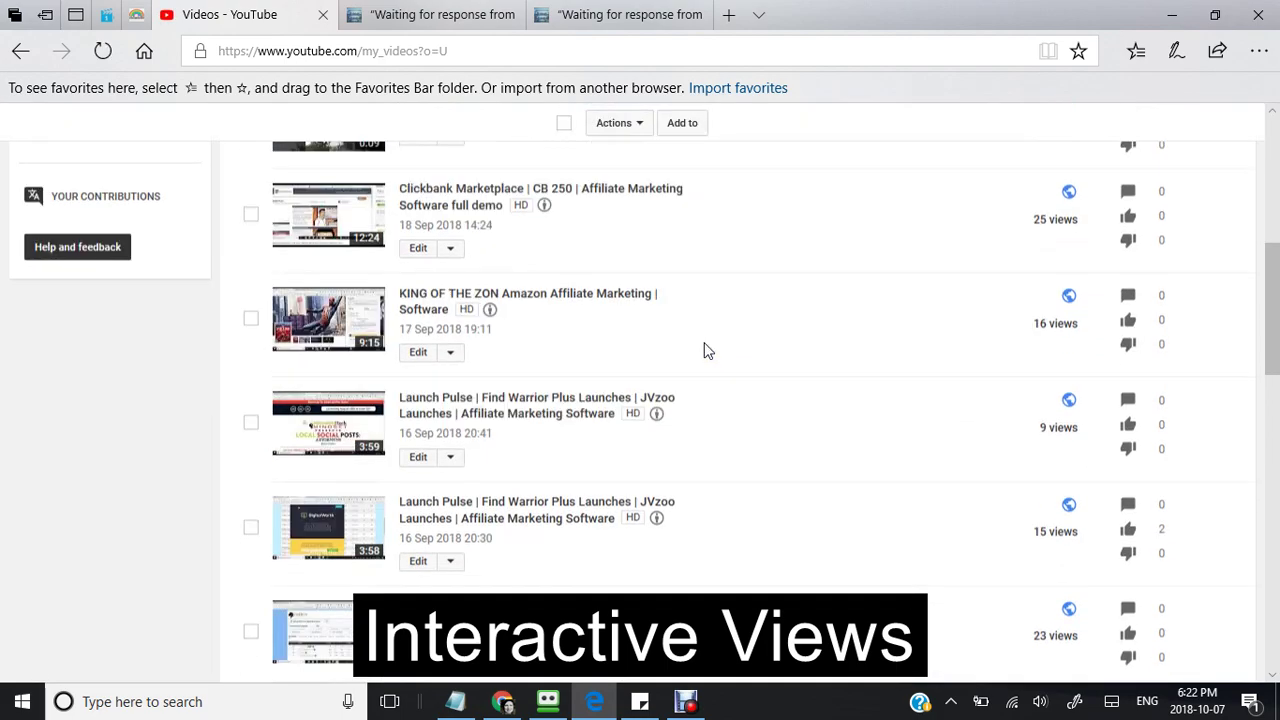
scroll(705, 349, down, 5)
scroll(705, 349, down, 3)
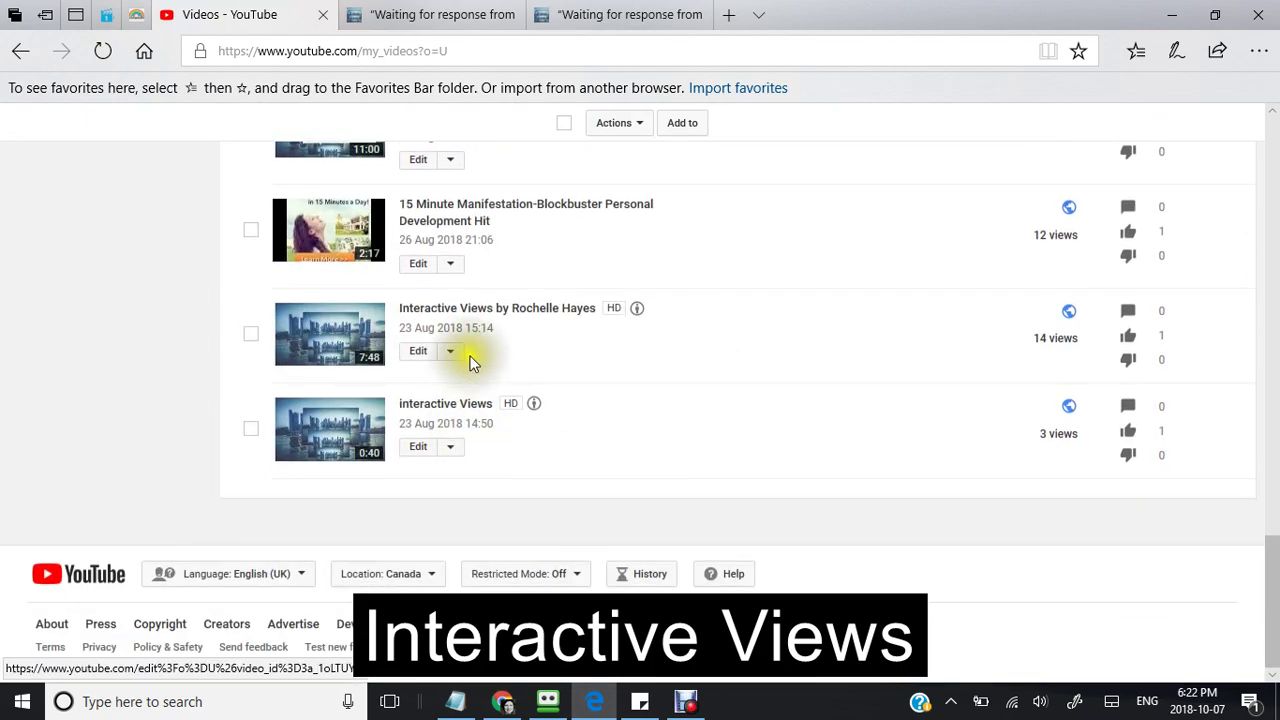
scroll(468, 358, up, 3)
scroll(772, 310, up, 1)
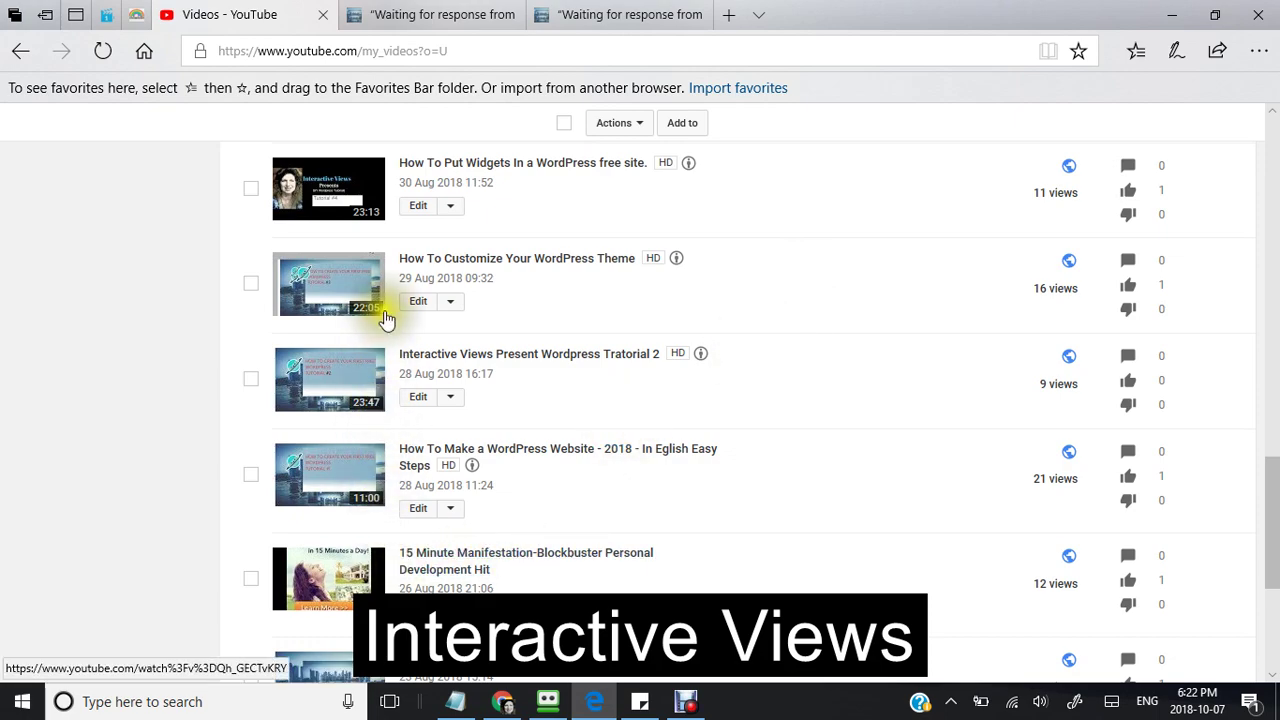
click(419, 208)
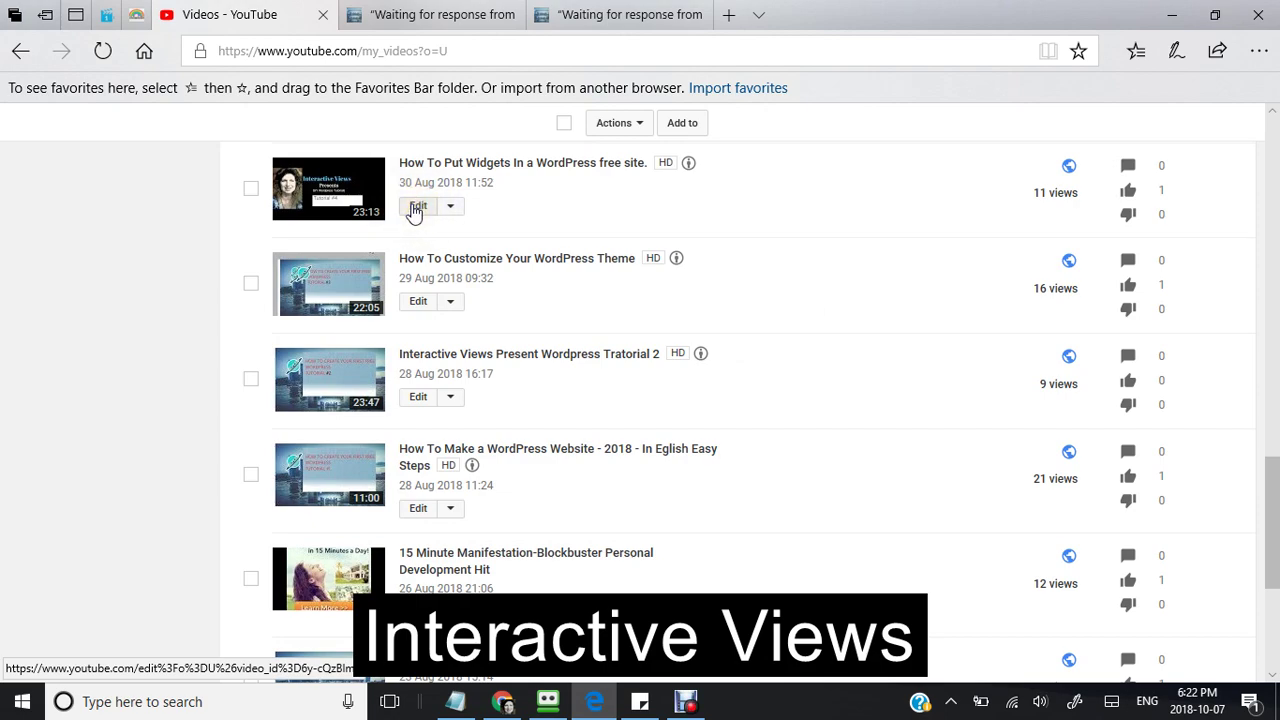
click(418, 208)
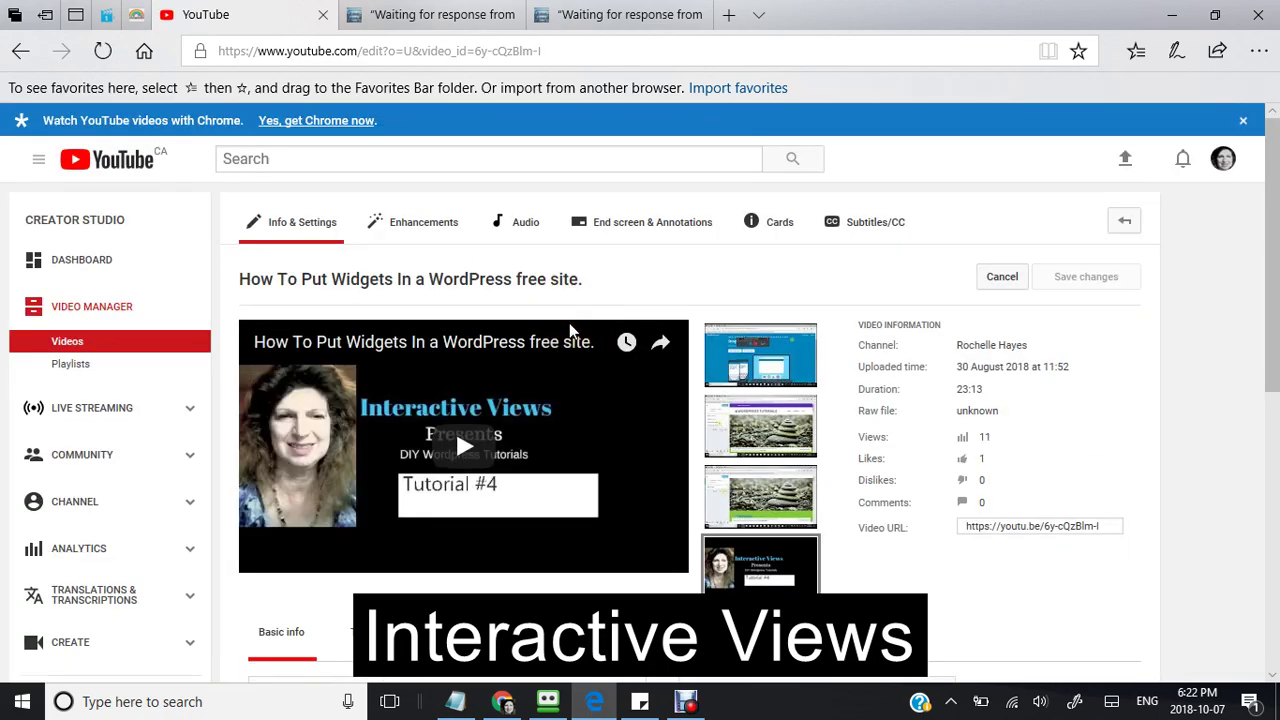
scroll(570, 330, down, 2)
scroll(571, 330, down, 1)
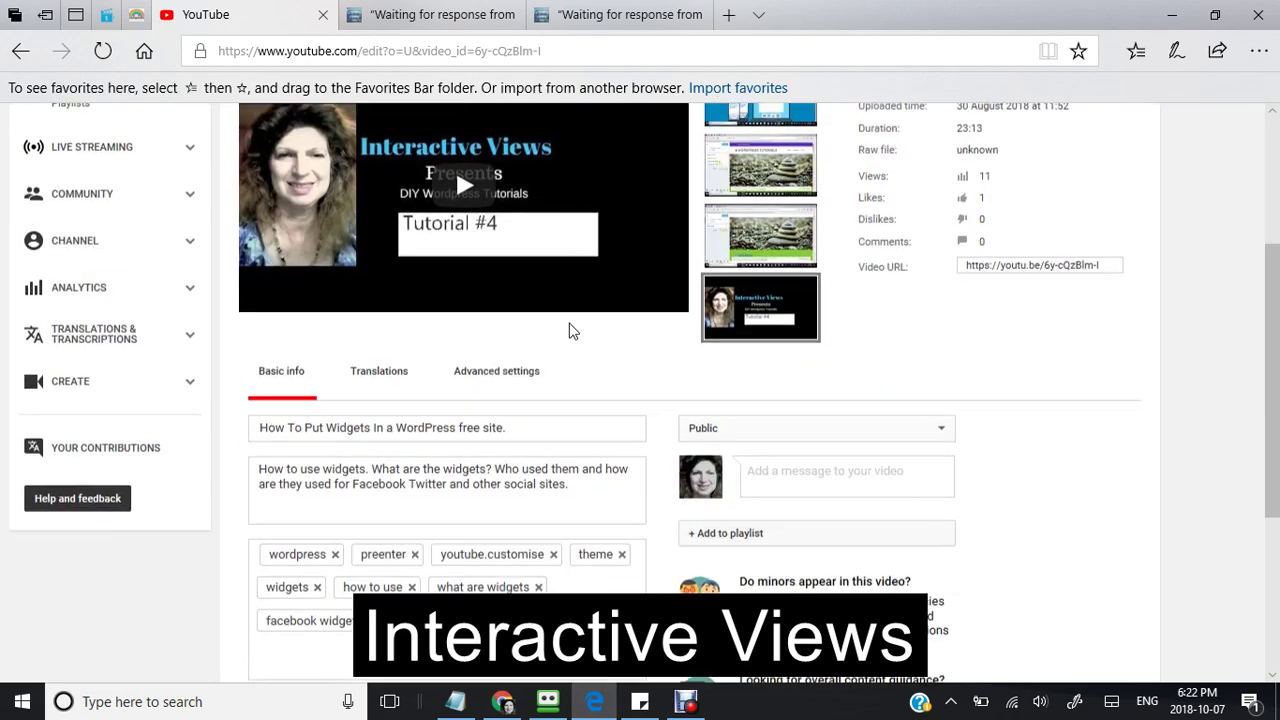
scroll(570, 331, down, 2)
scroll(571, 331, up, 1)
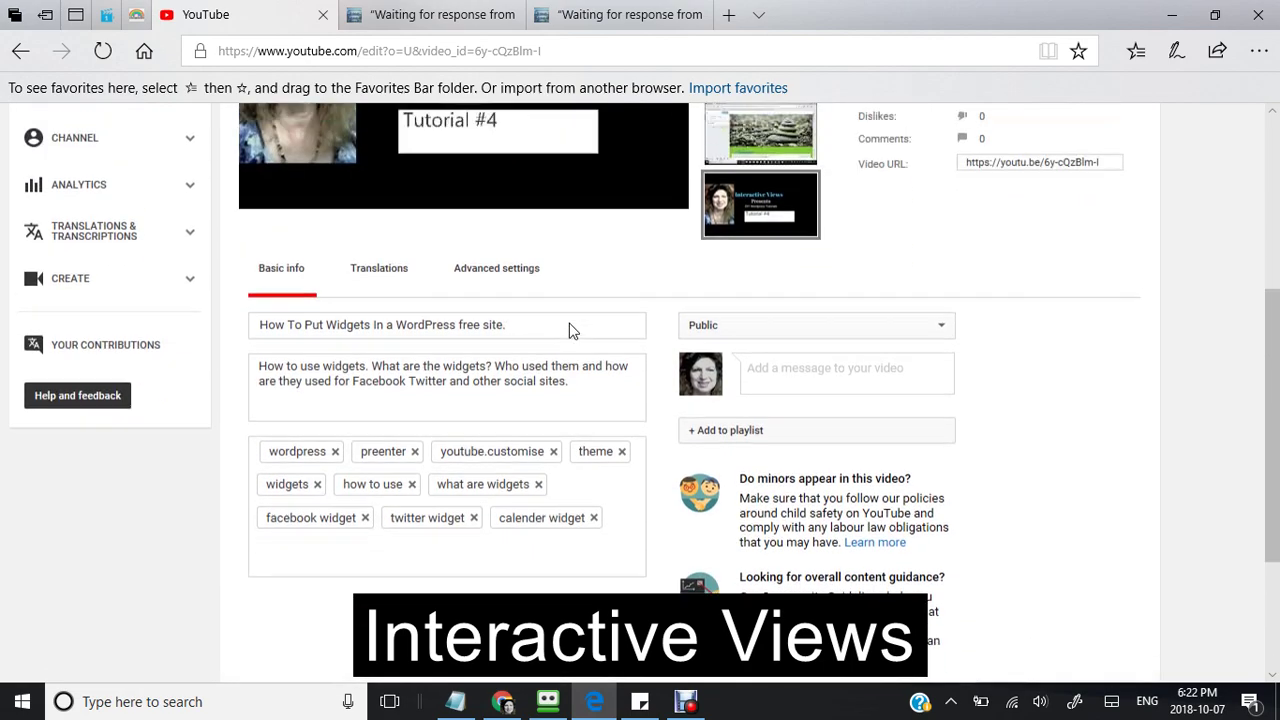
scroll(571, 331, up, 1)
scroll(571, 331, down, 3)
scroll(571, 331, down, 1)
scroll(571, 331, up, 1)
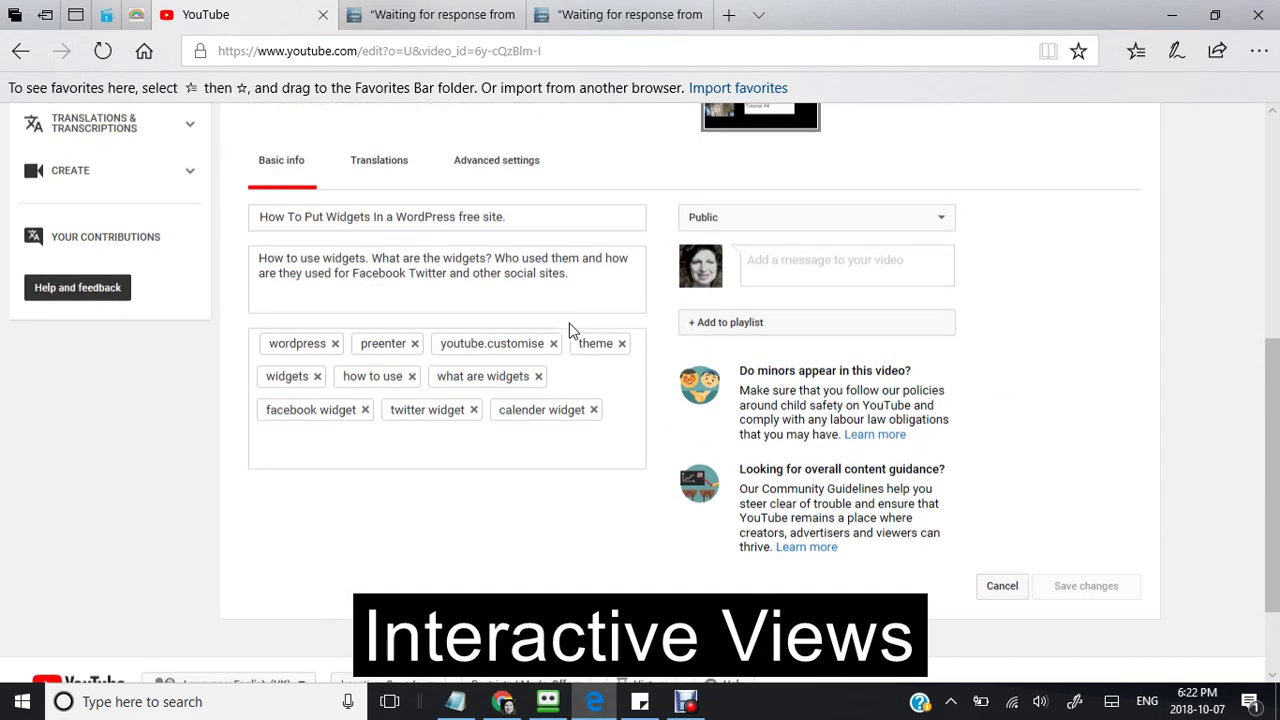
scroll(571, 331, up, 3)
scroll(571, 331, down, 1)
scroll(571, 331, down, 1)
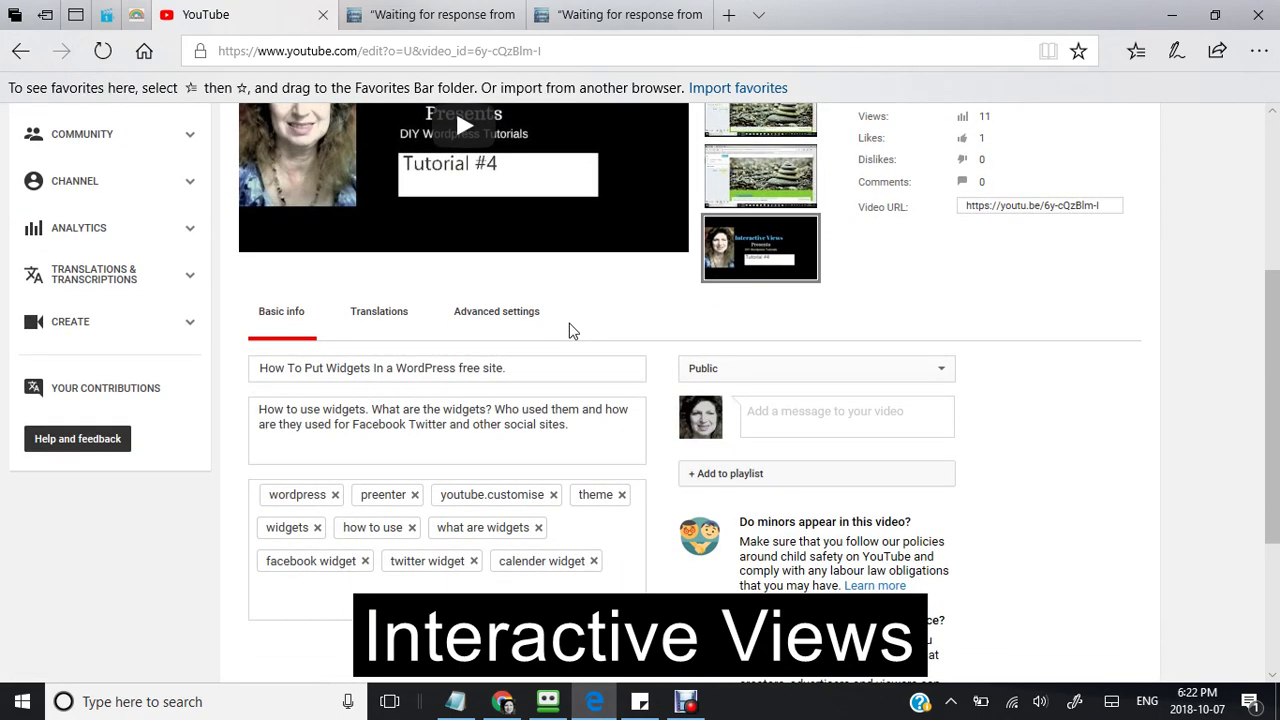
scroll(569, 331, up, 3)
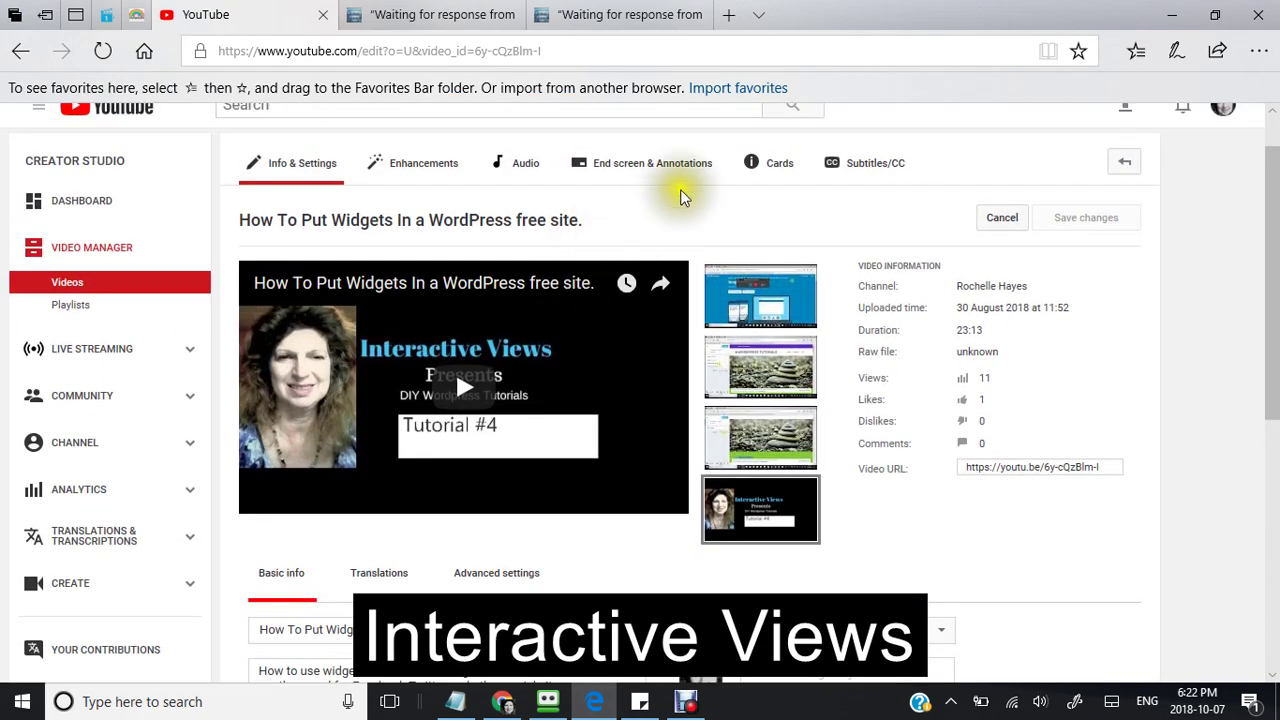
scroll(658, 240, down, 2)
scroll(658, 240, down, 2)
scroll(658, 240, up, 1)
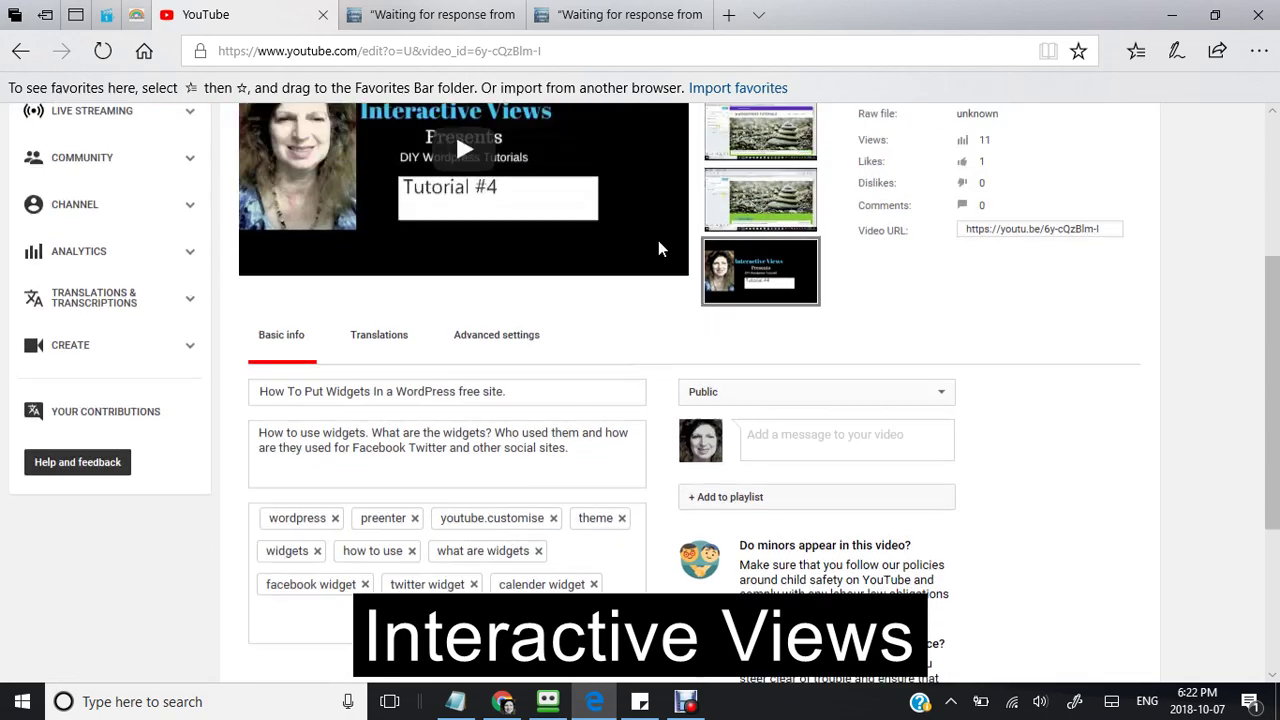
scroll(658, 240, up, 2)
scroll(659, 249, up, 1)
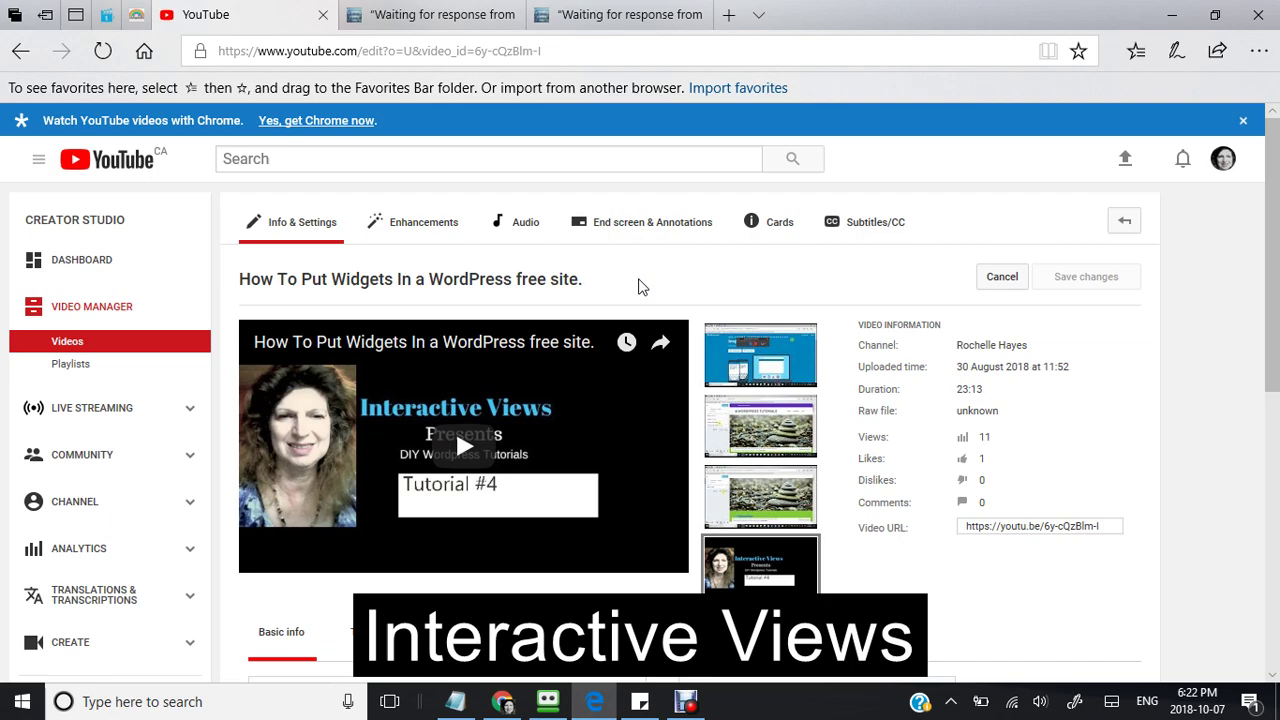
scroll(640, 285, down, 2)
scroll(640, 288, down, 1)
scroll(640, 288, down, 1)
scroll(640, 288, down, 1)
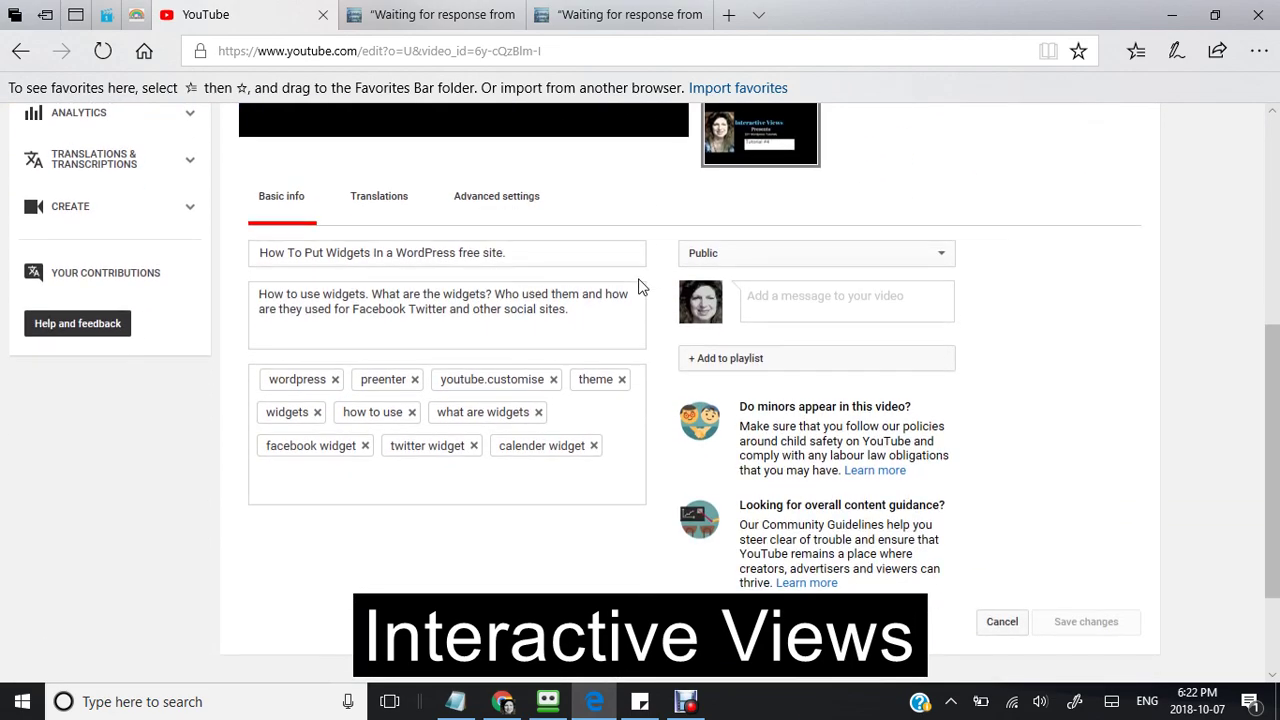
click(526, 254)
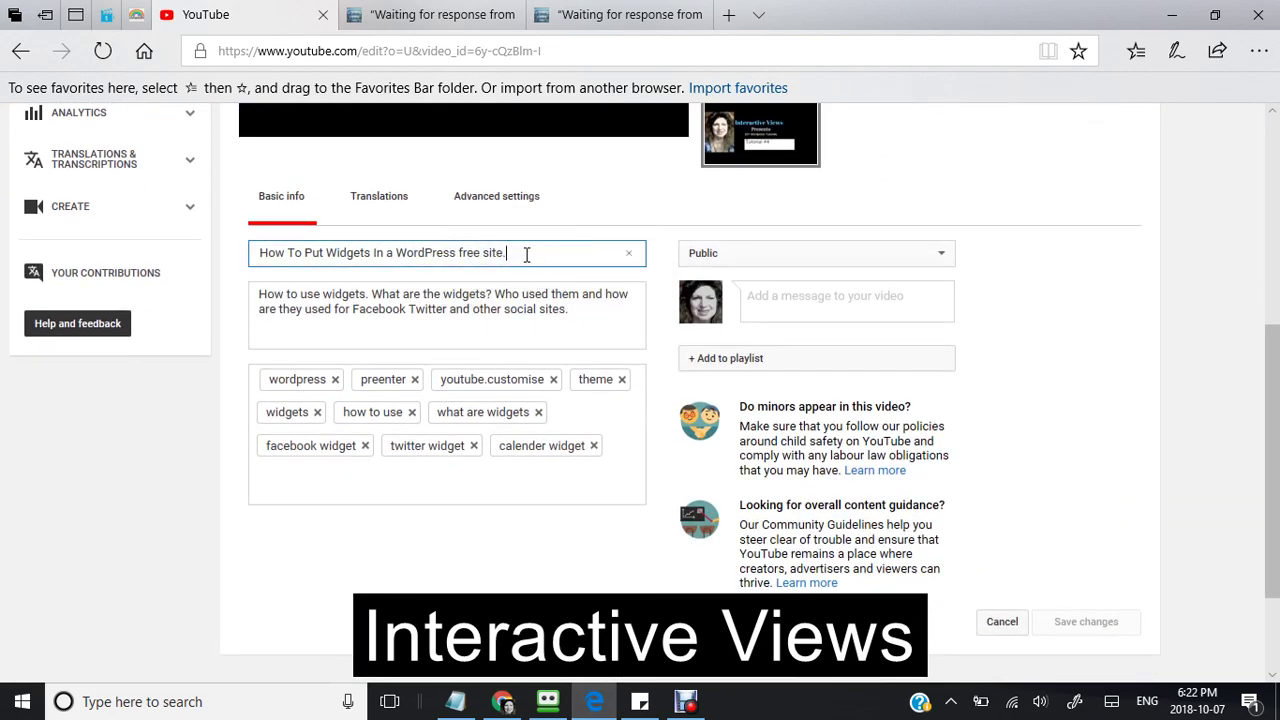
click(572, 318)
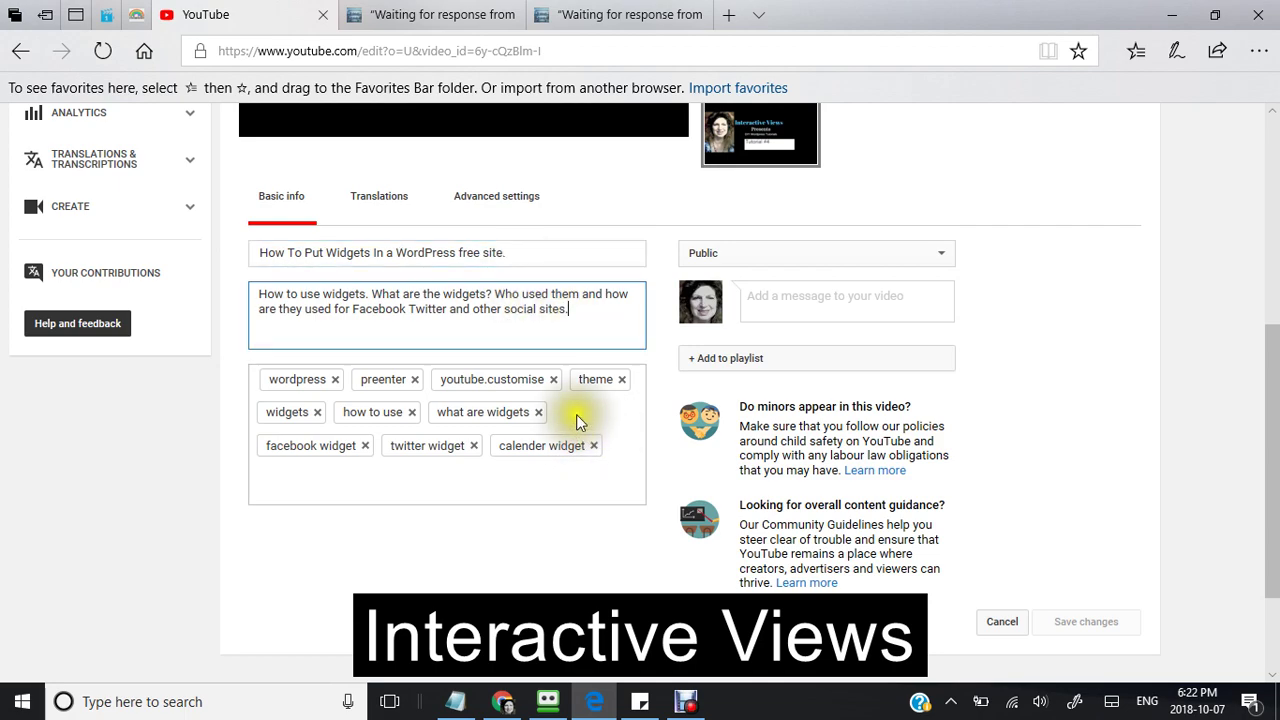
scroll(660, 400, up, 1)
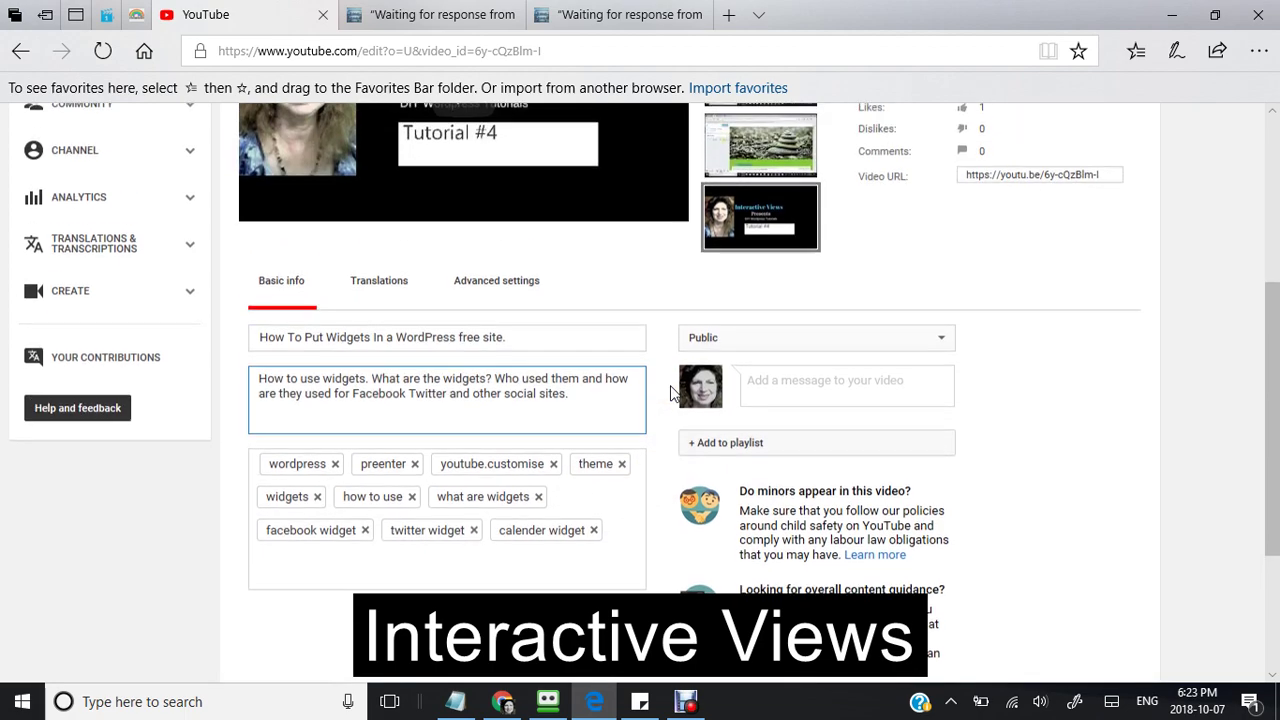
scroll(668, 395, up, 2)
scroll(670, 393, up, 2)
scroll(670, 393, down, 3)
scroll(670, 393, down, 2)
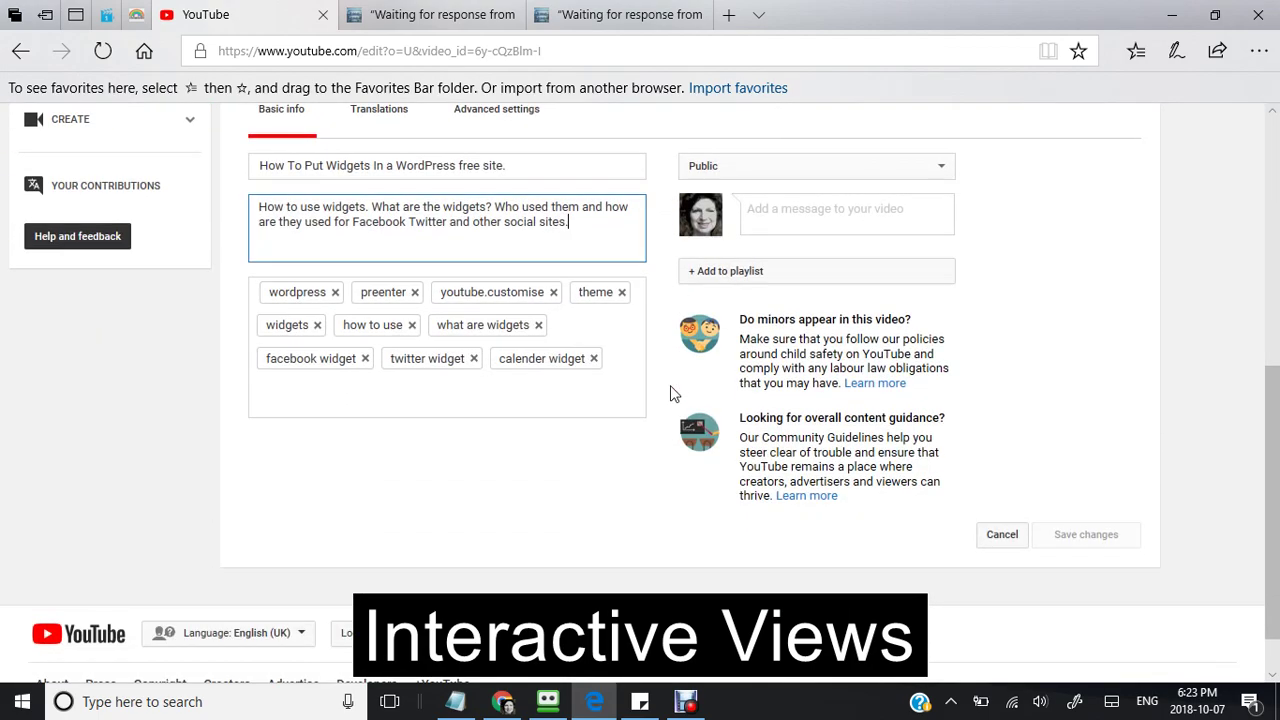
scroll(670, 393, down, 1)
scroll(670, 393, up, 3)
scroll(670, 393, up, 2)
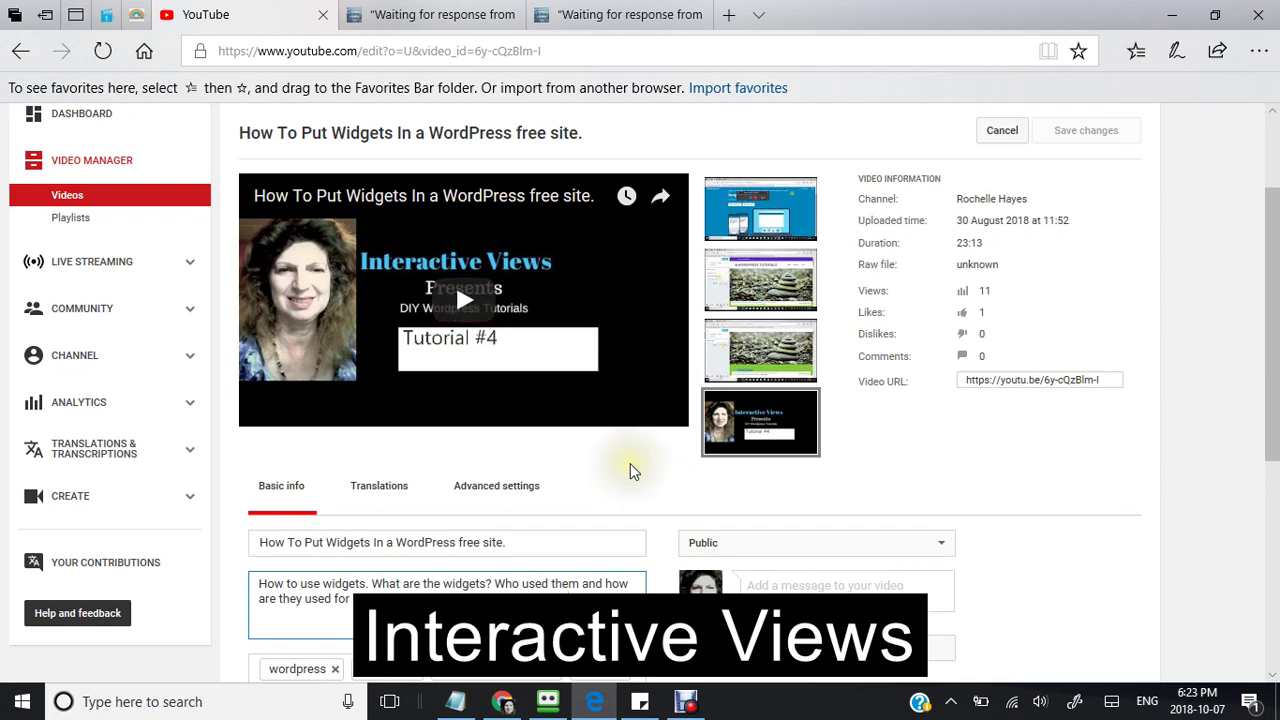
scroll(645, 443, up, 1)
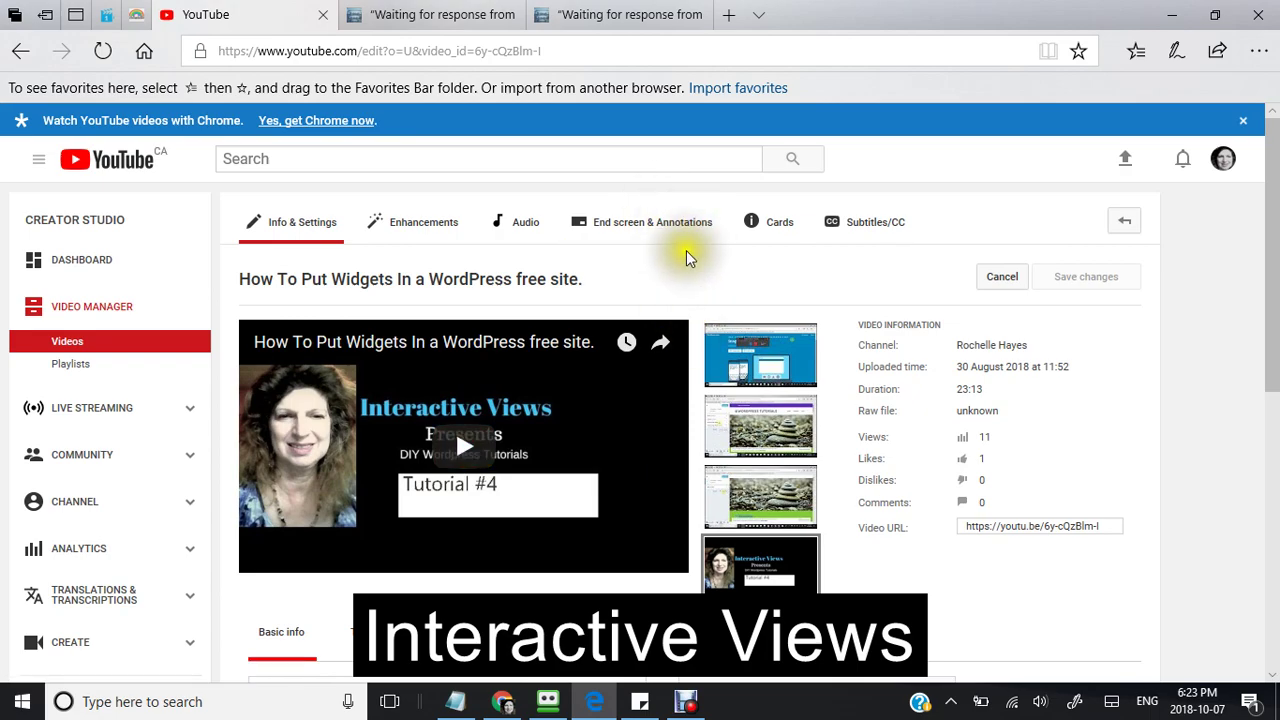
scroll(657, 280, down, 1)
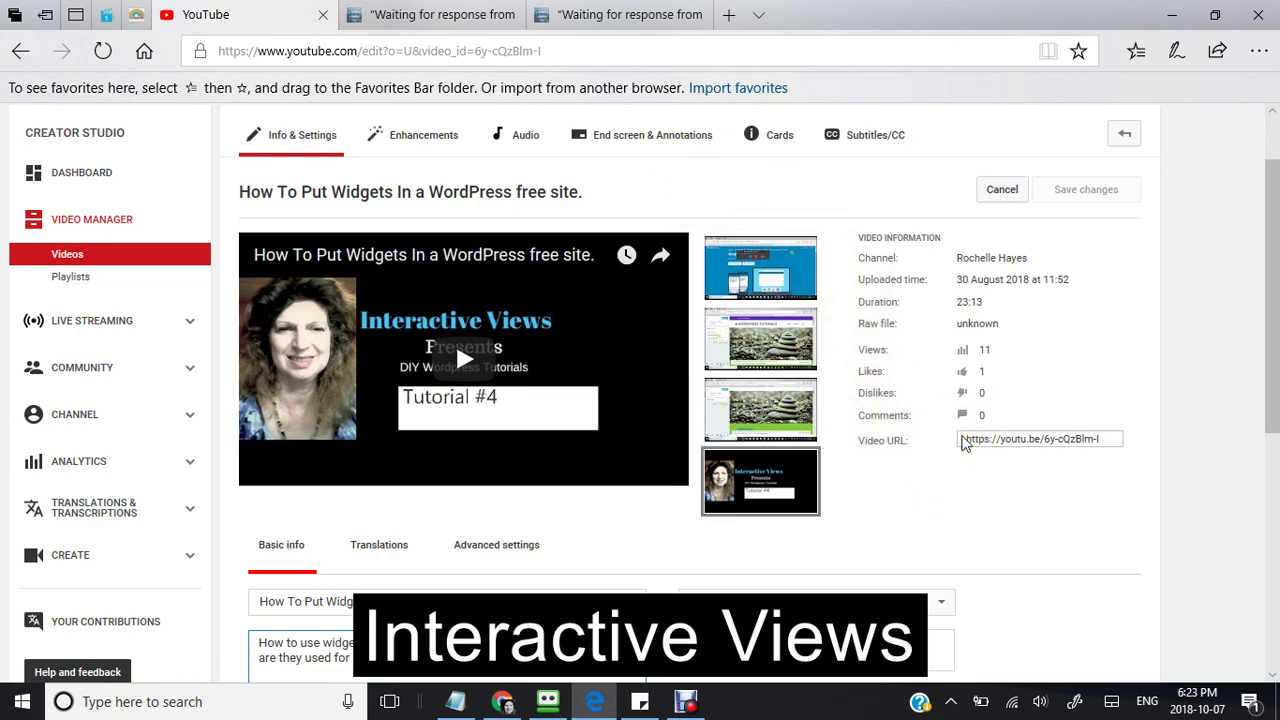
click(964, 440)
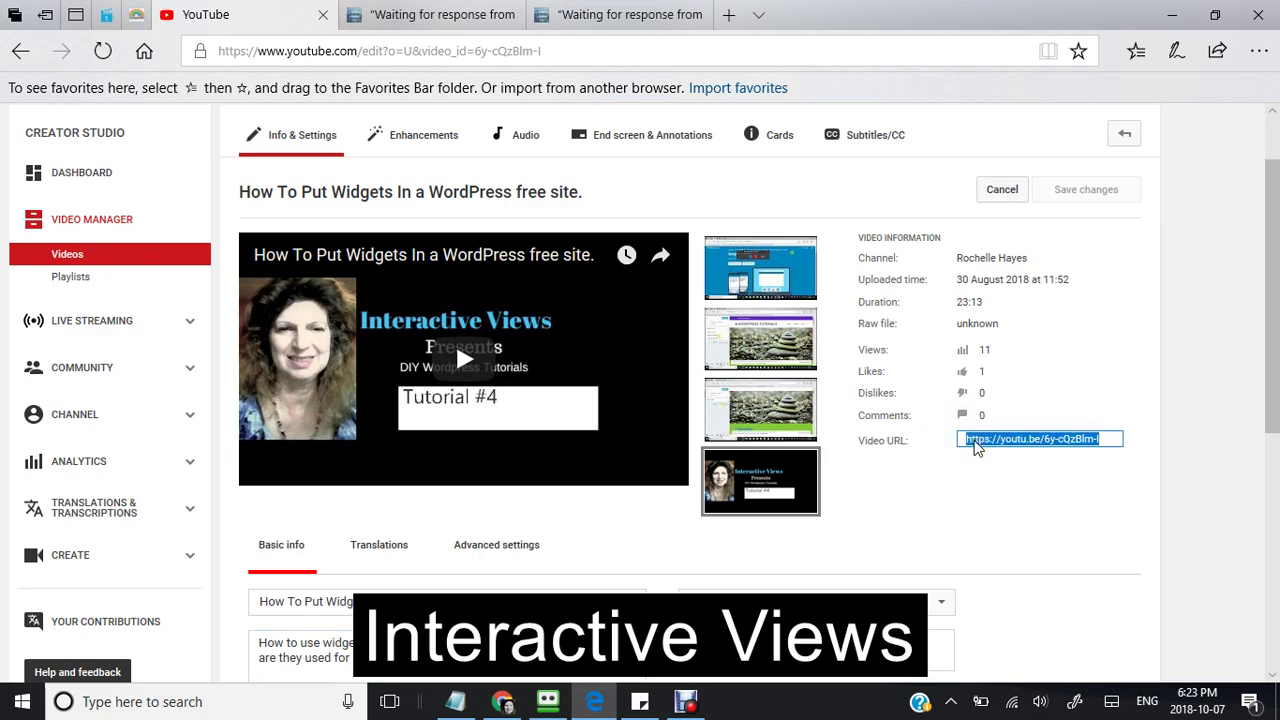
right_click(975, 445)
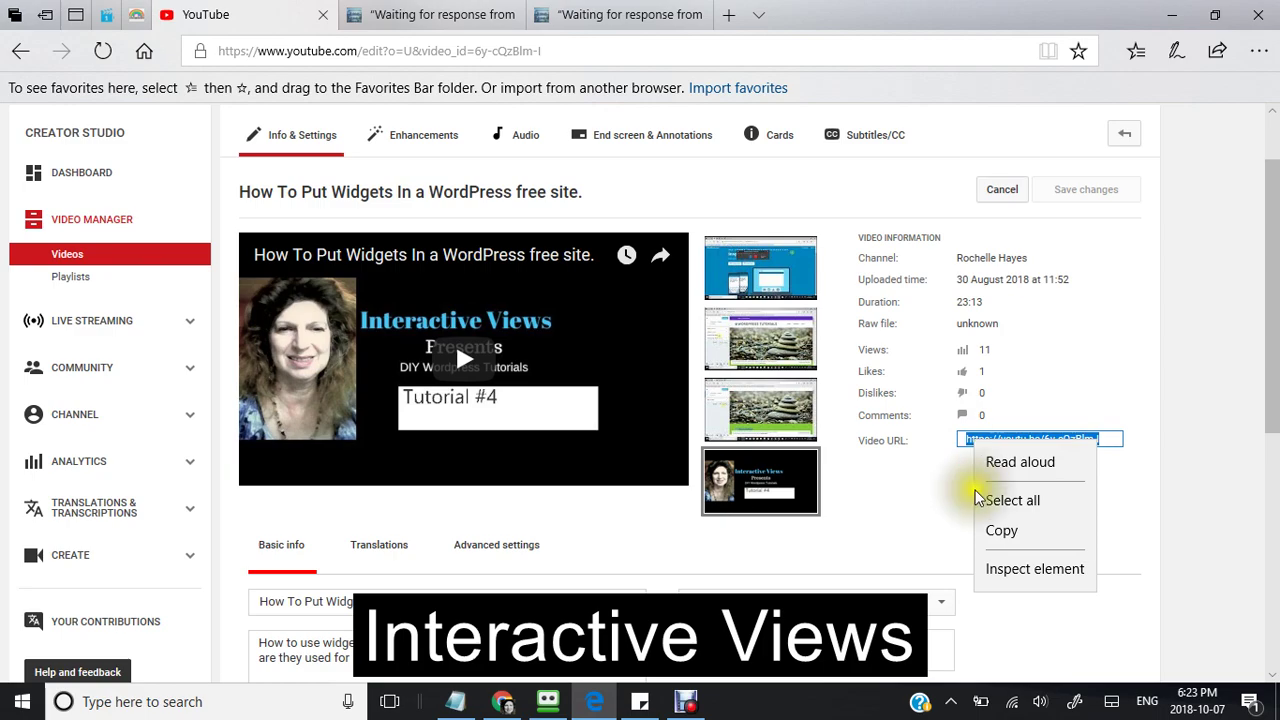
click(997, 533)
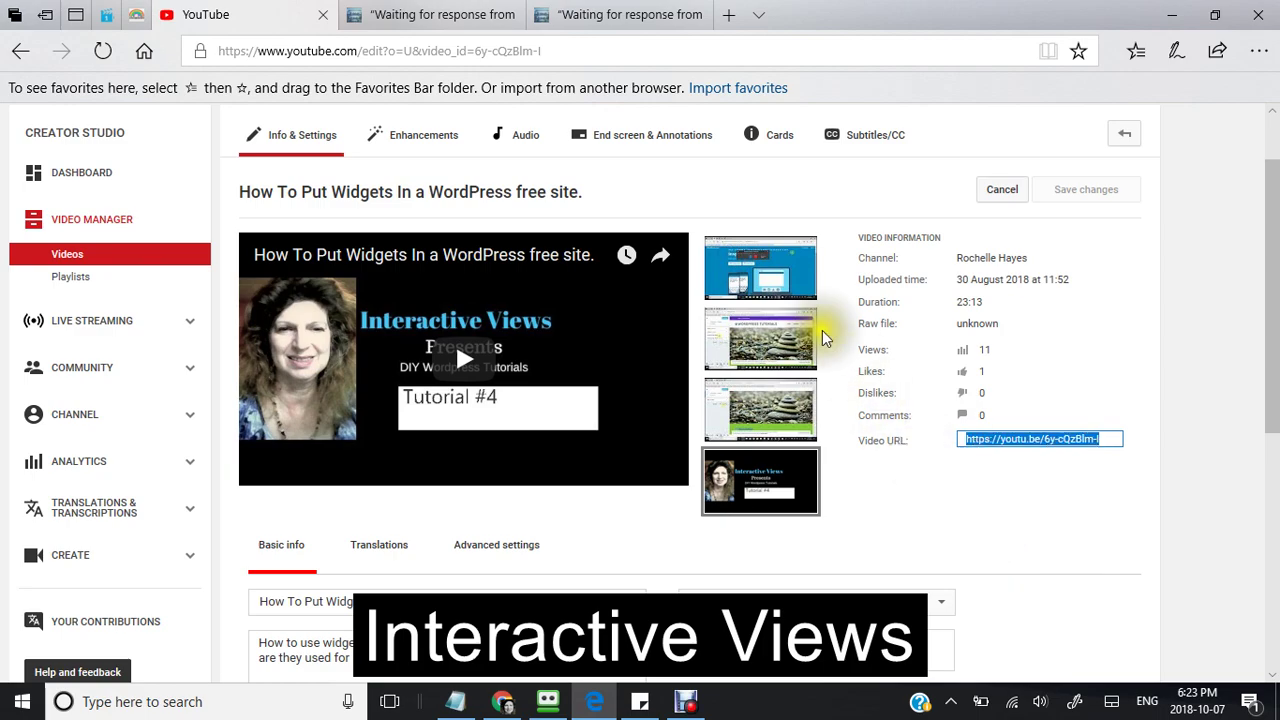
Return to the WordPress page and switch its editor to the Text (HTML) view.
click(423, 16)
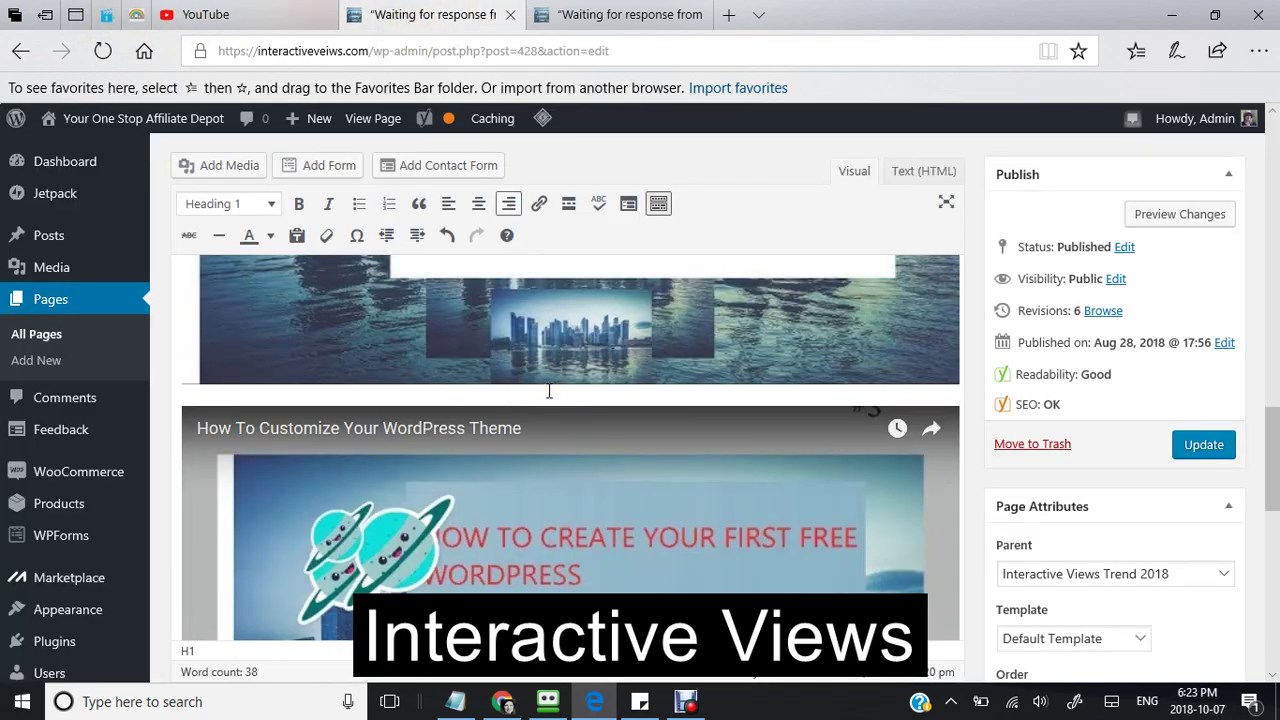
scroll(546, 380, down, 3)
scroll(546, 385, down, 3)
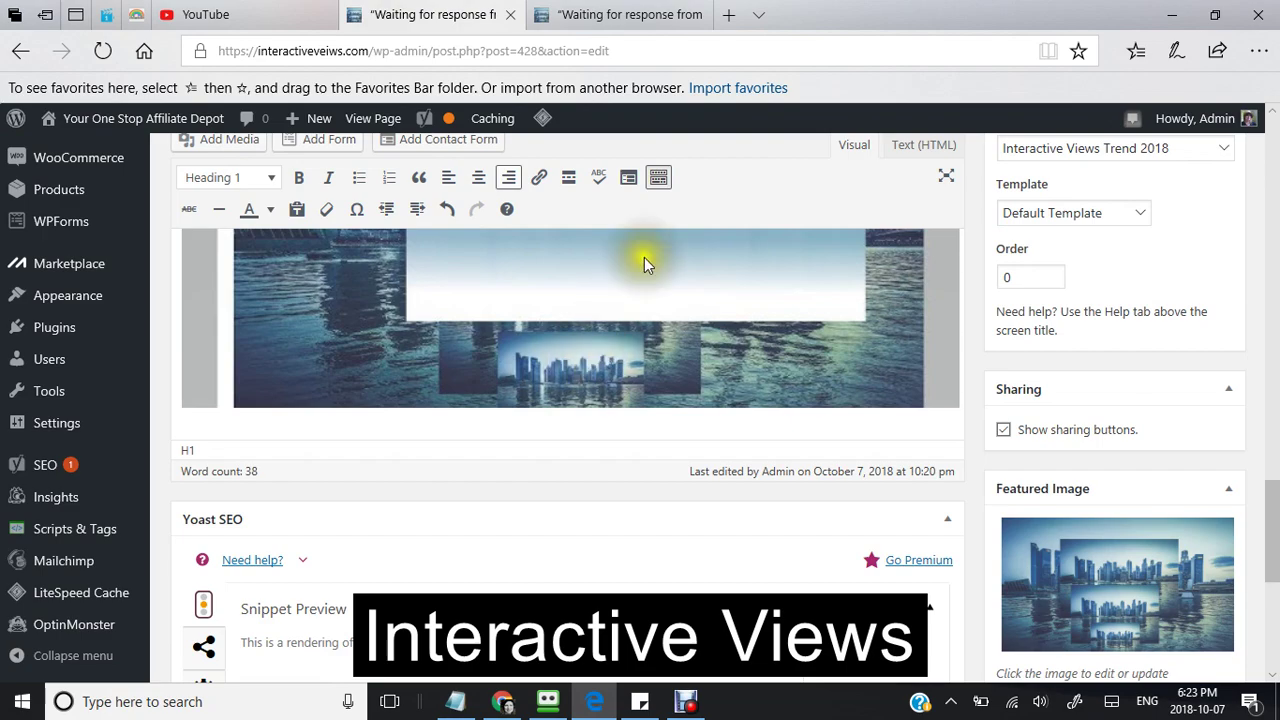
scroll(687, 298, up, 3)
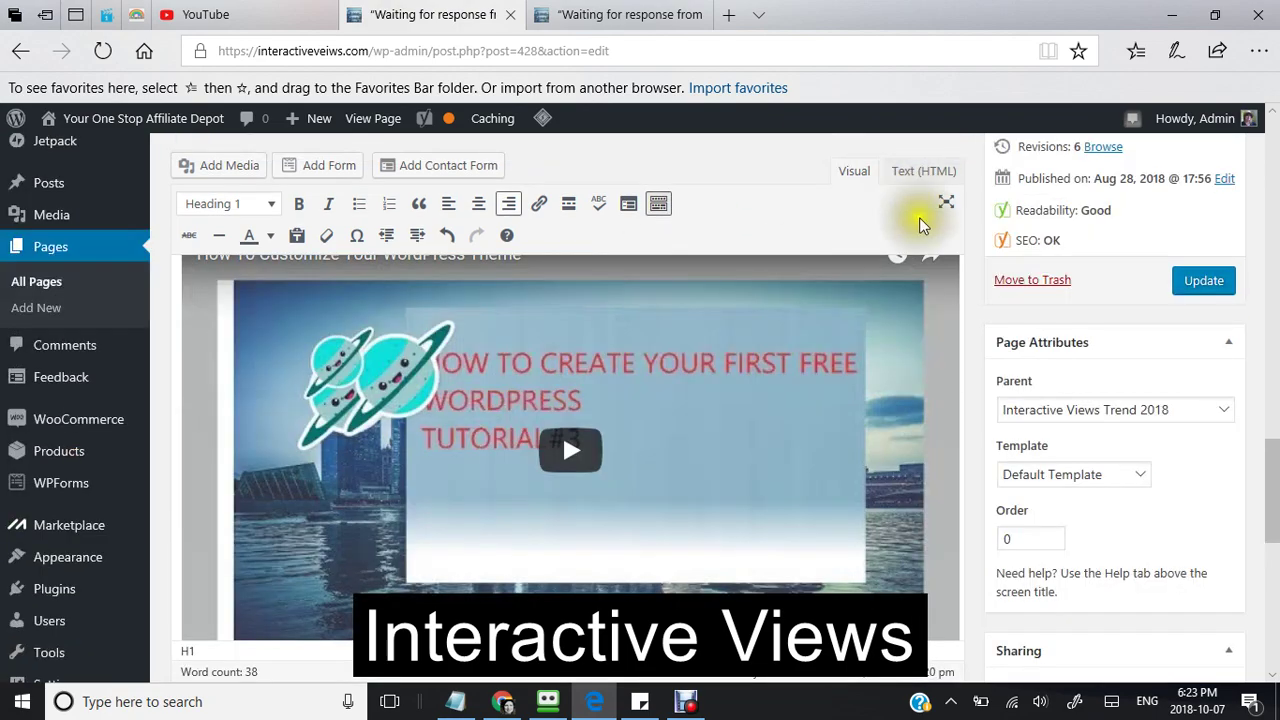
click(919, 178)
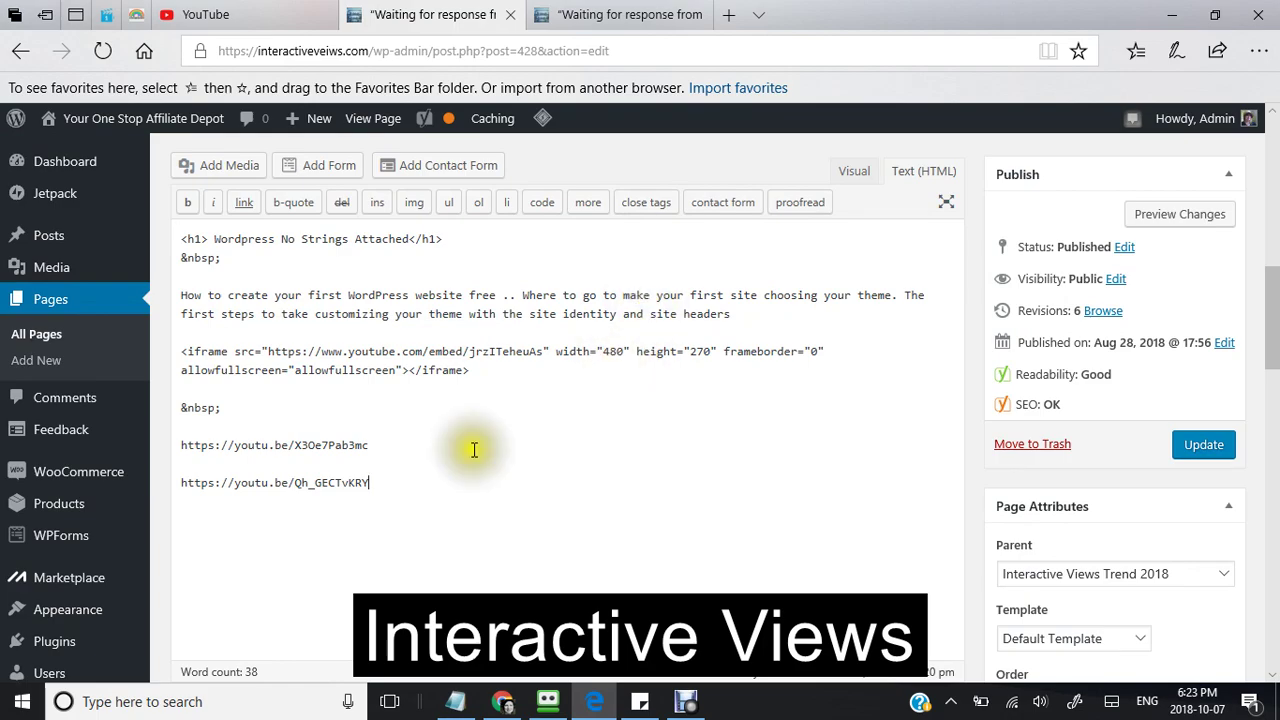
click(377, 487)
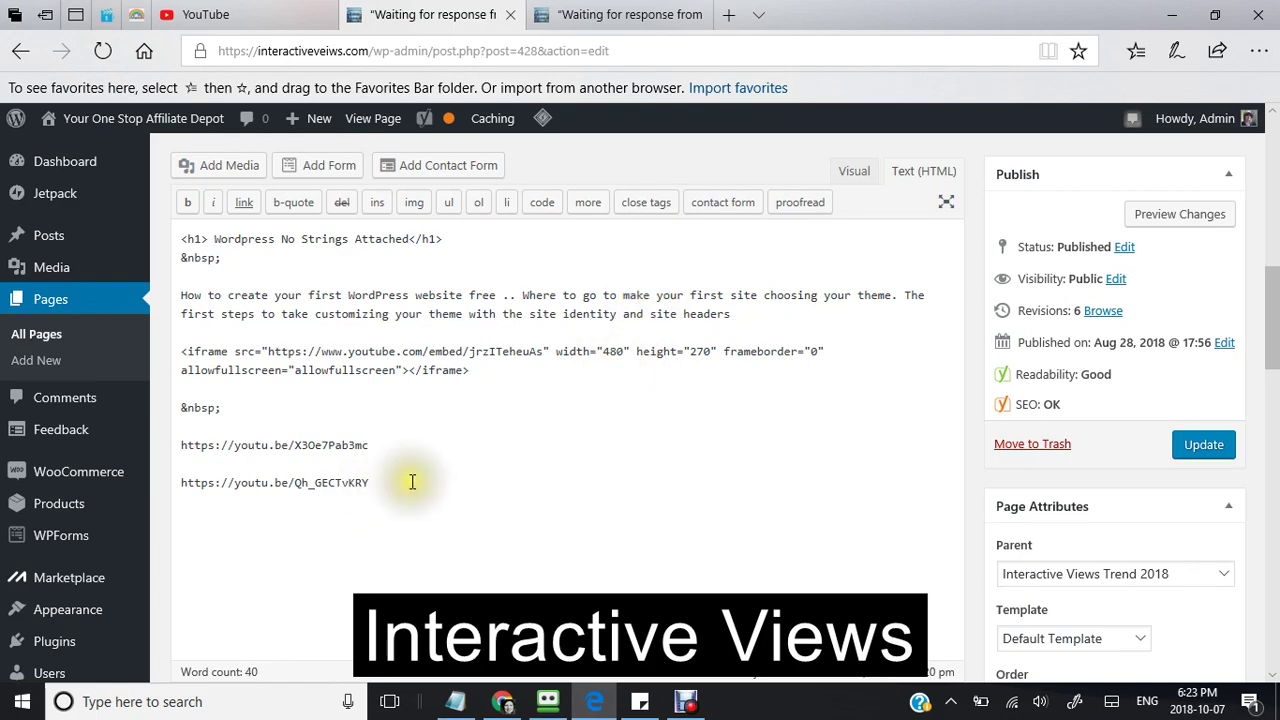
key(Return)
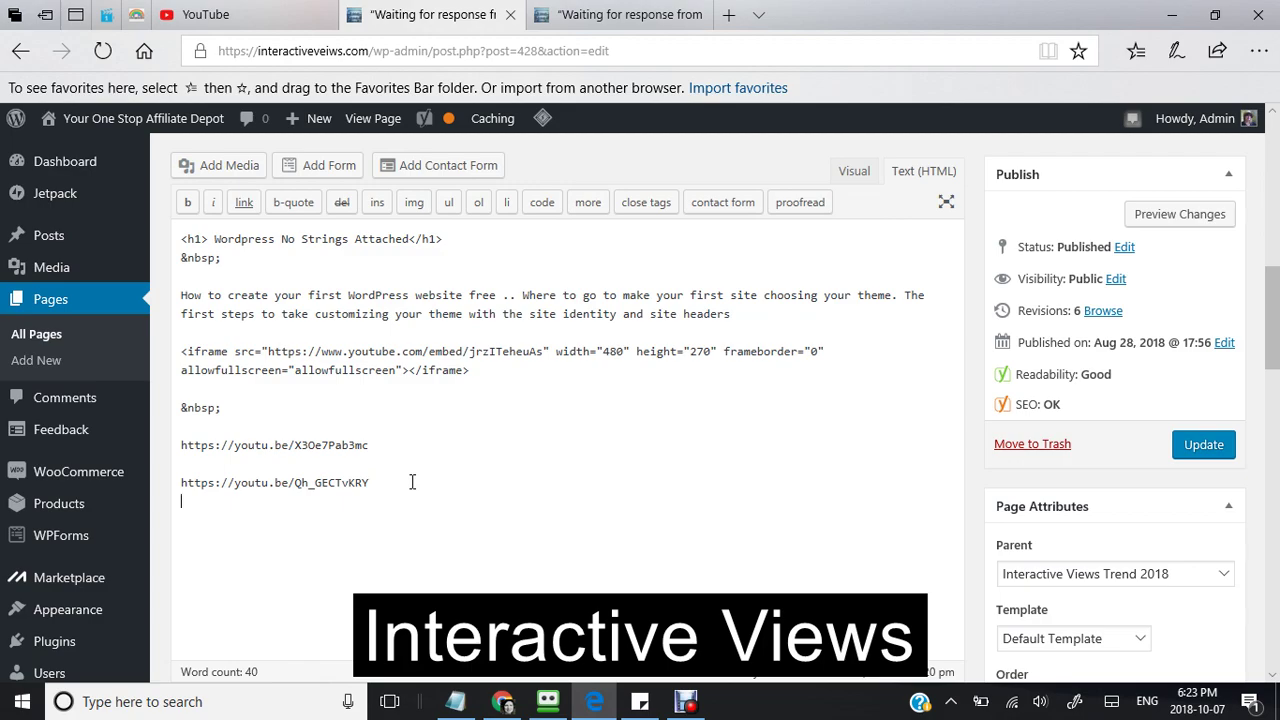
key(Return)
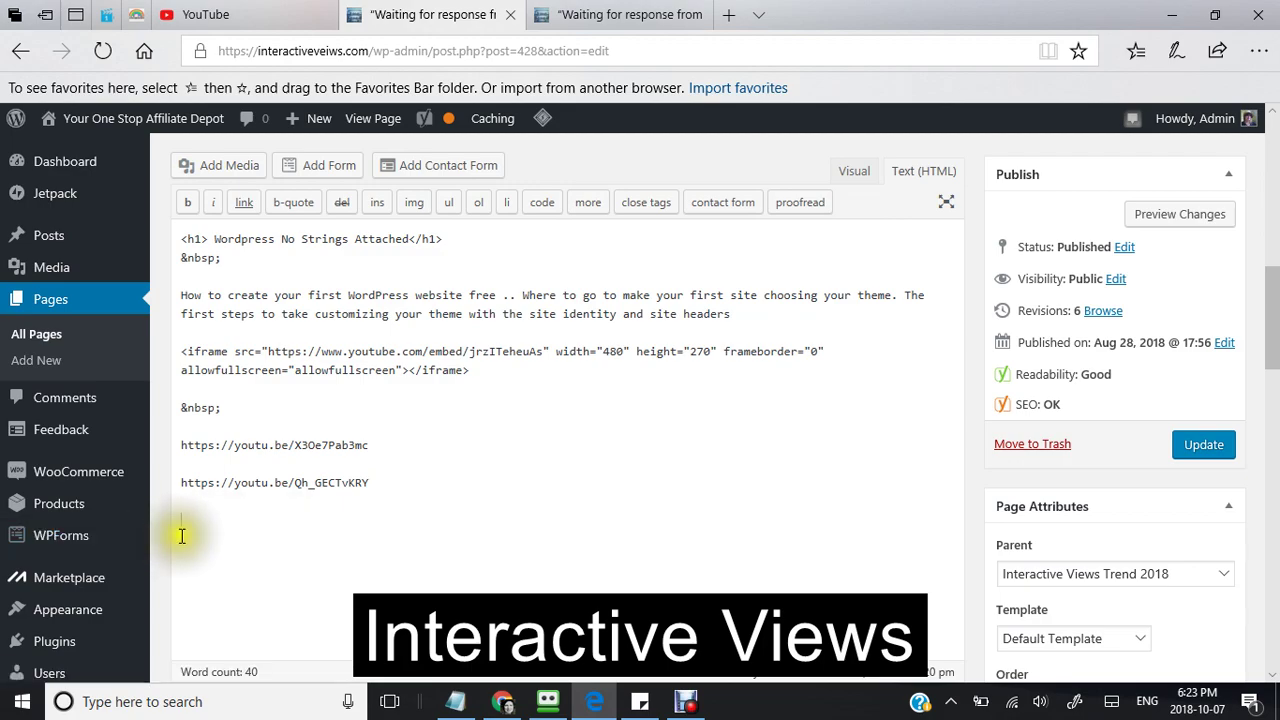
right_click(182, 529)
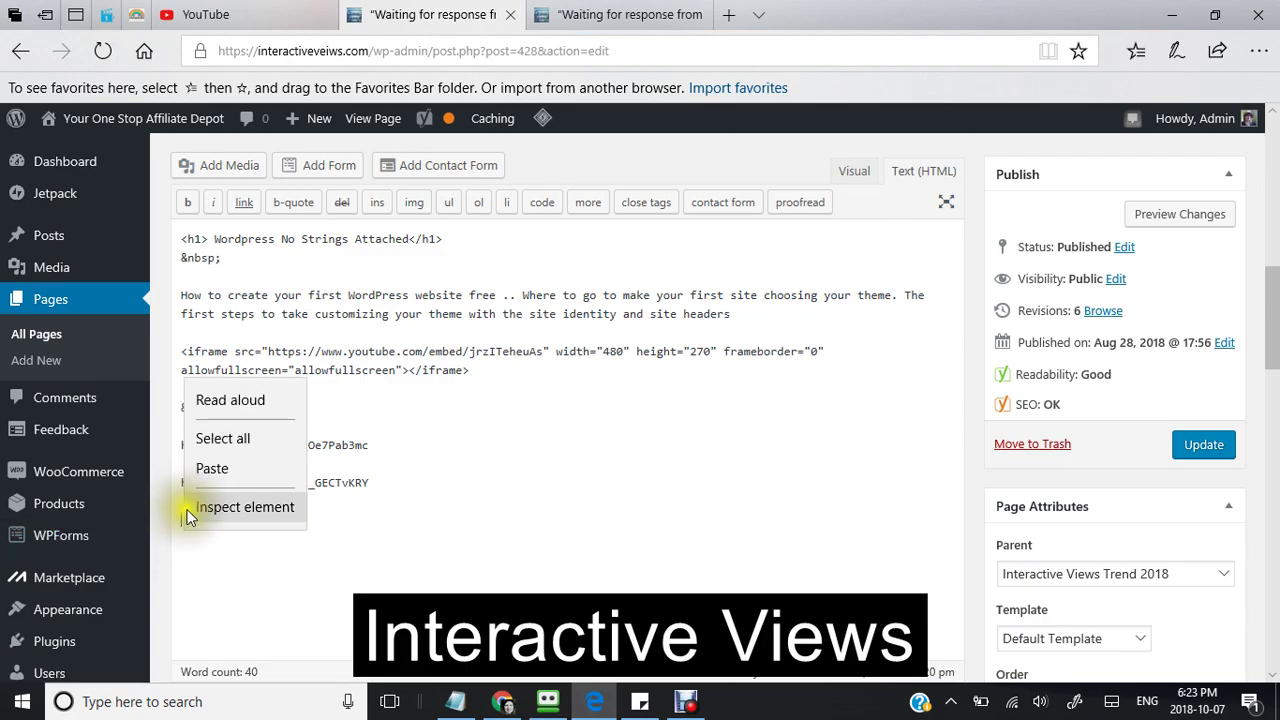
click(208, 470)
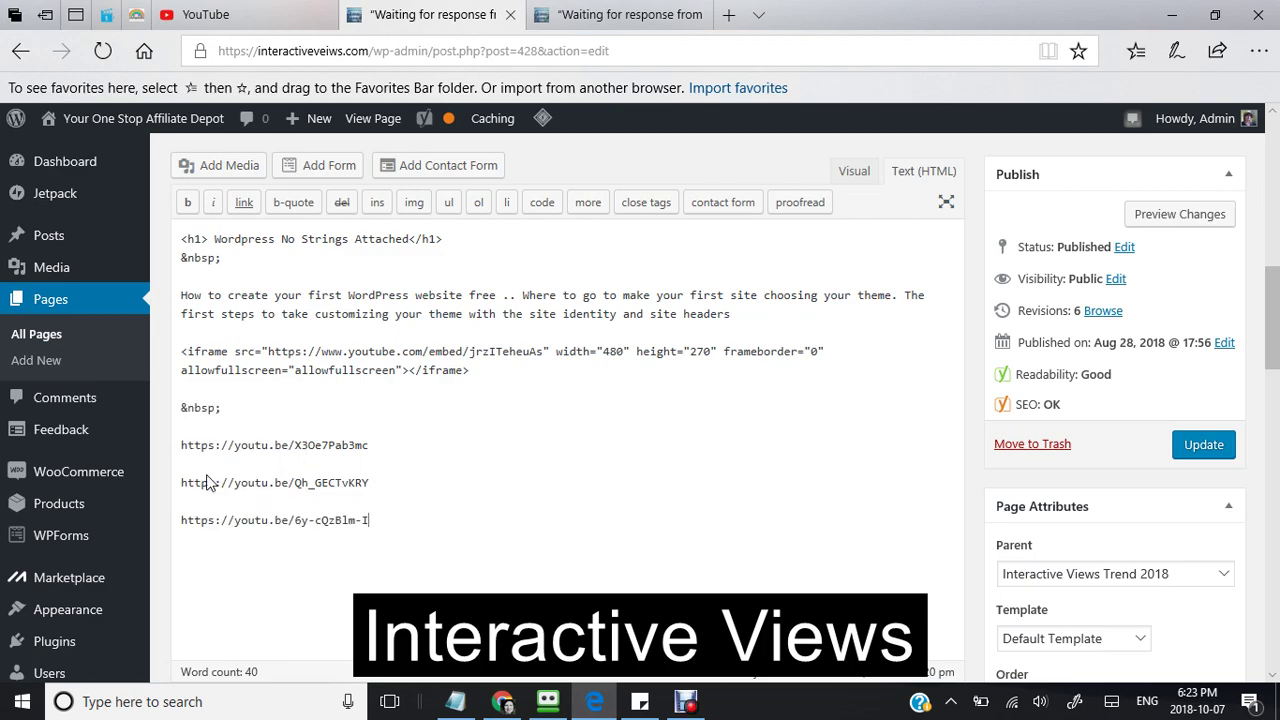
click(1197, 452)
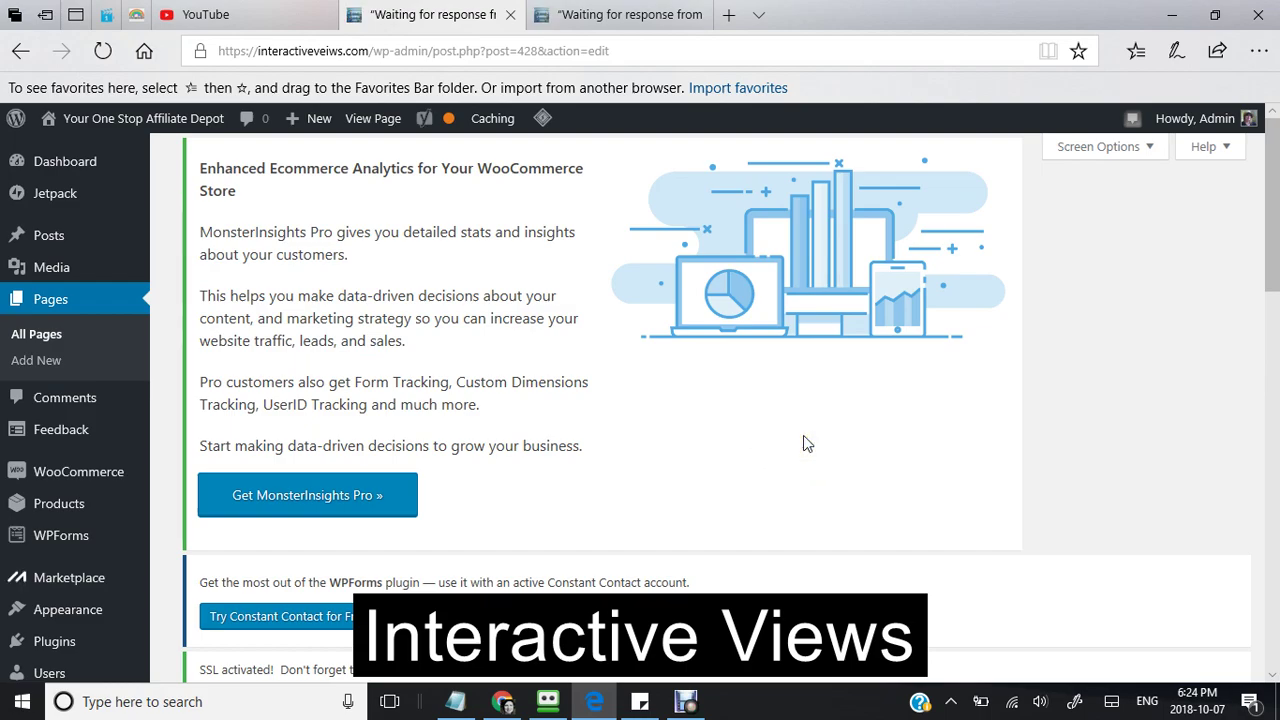
Switch to Visual view and review the embedded YouTube players, including the 'Tutorial #4' video.
scroll(803, 435, down, 5)
scroll(803, 435, down, 1)
scroll(803, 435, down, 1)
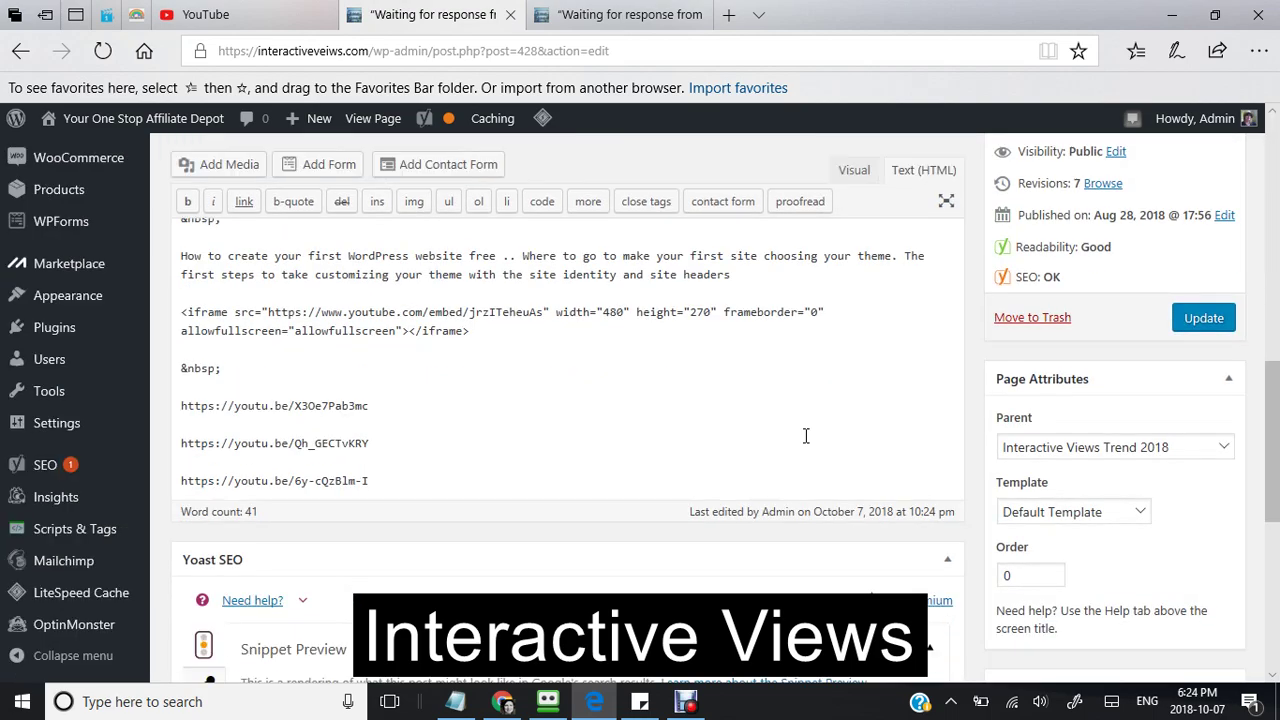
scroll(805, 435, up, 3)
scroll(805, 435, down, 2)
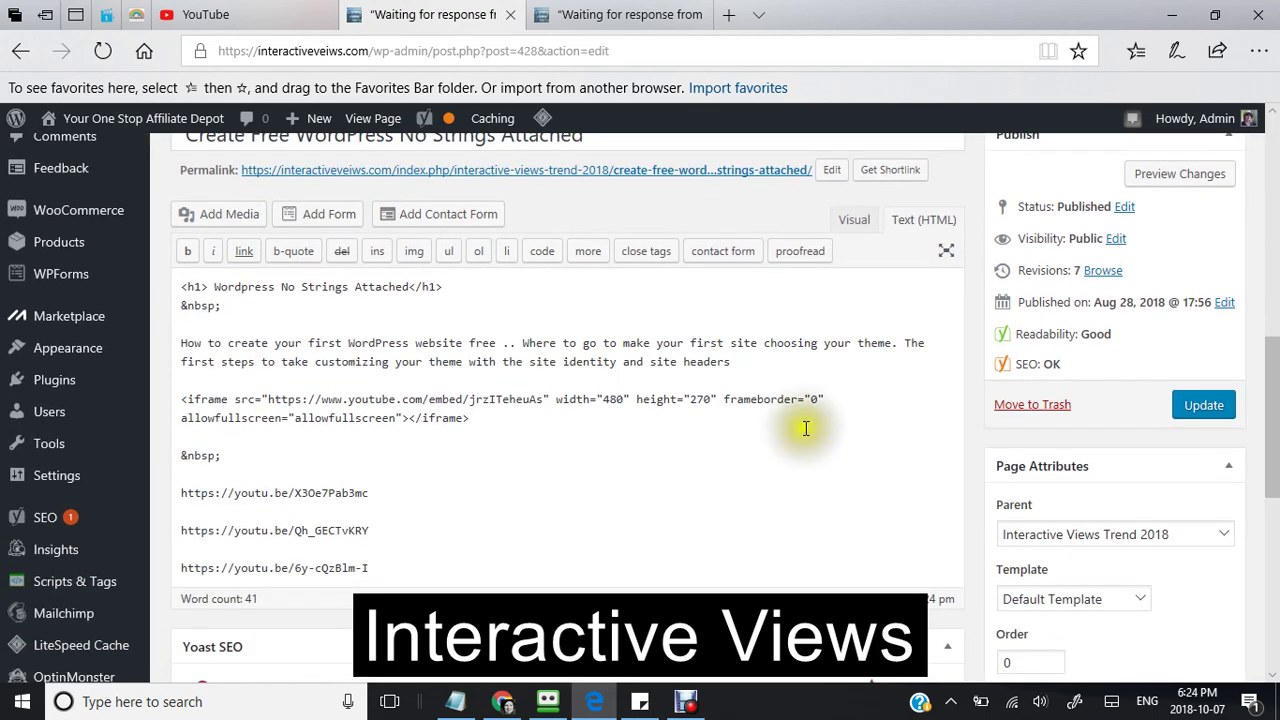
scroll(860, 403, up, 1)
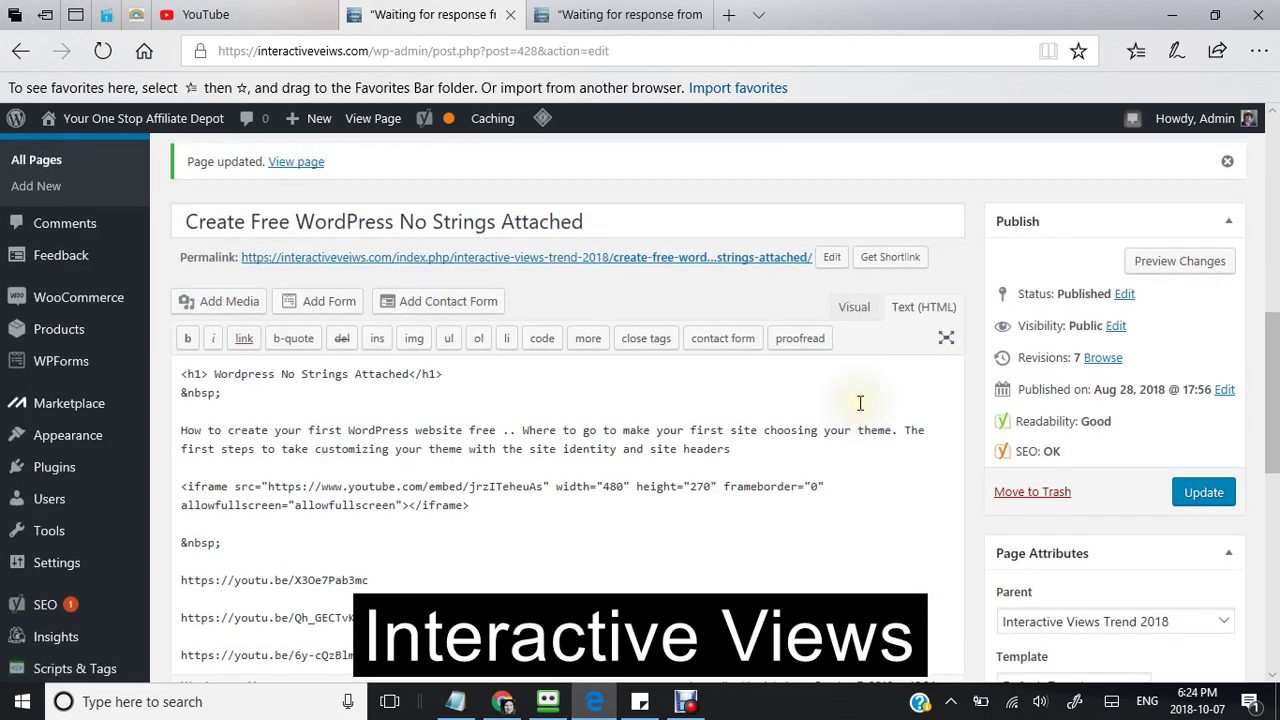
scroll(860, 403, up, 1)
scroll(860, 403, down, 2)
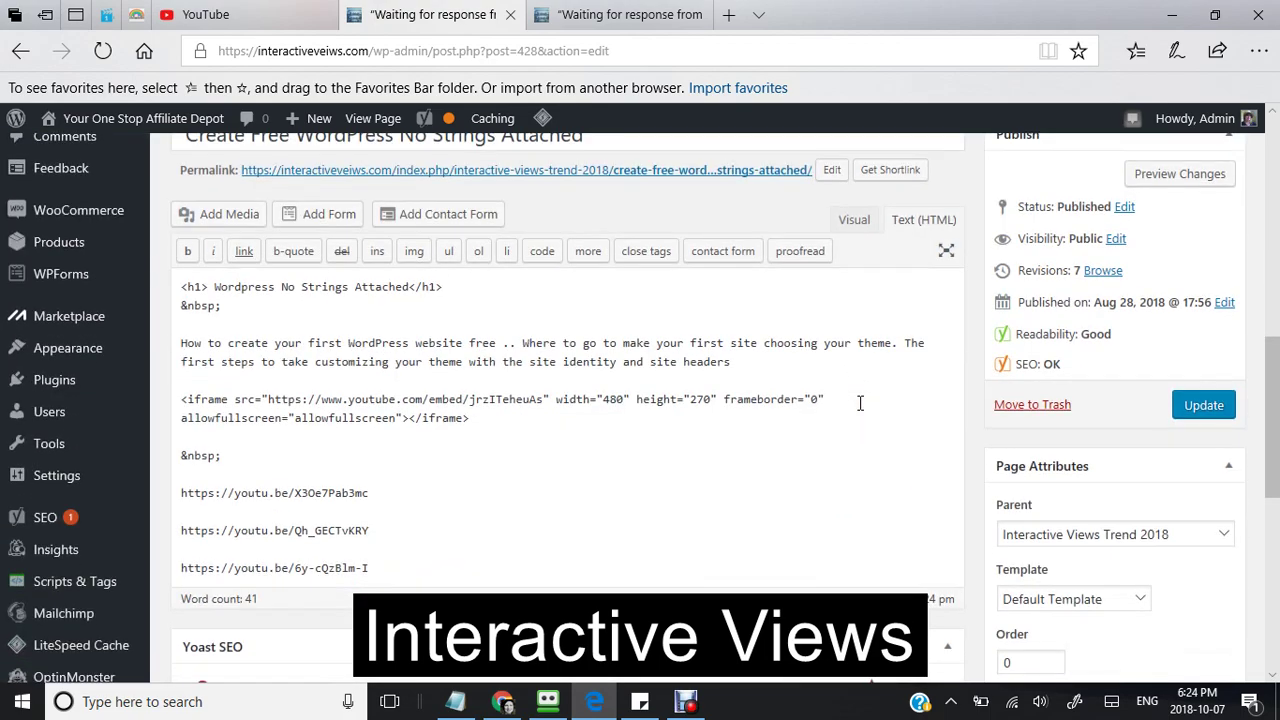
click(853, 228)
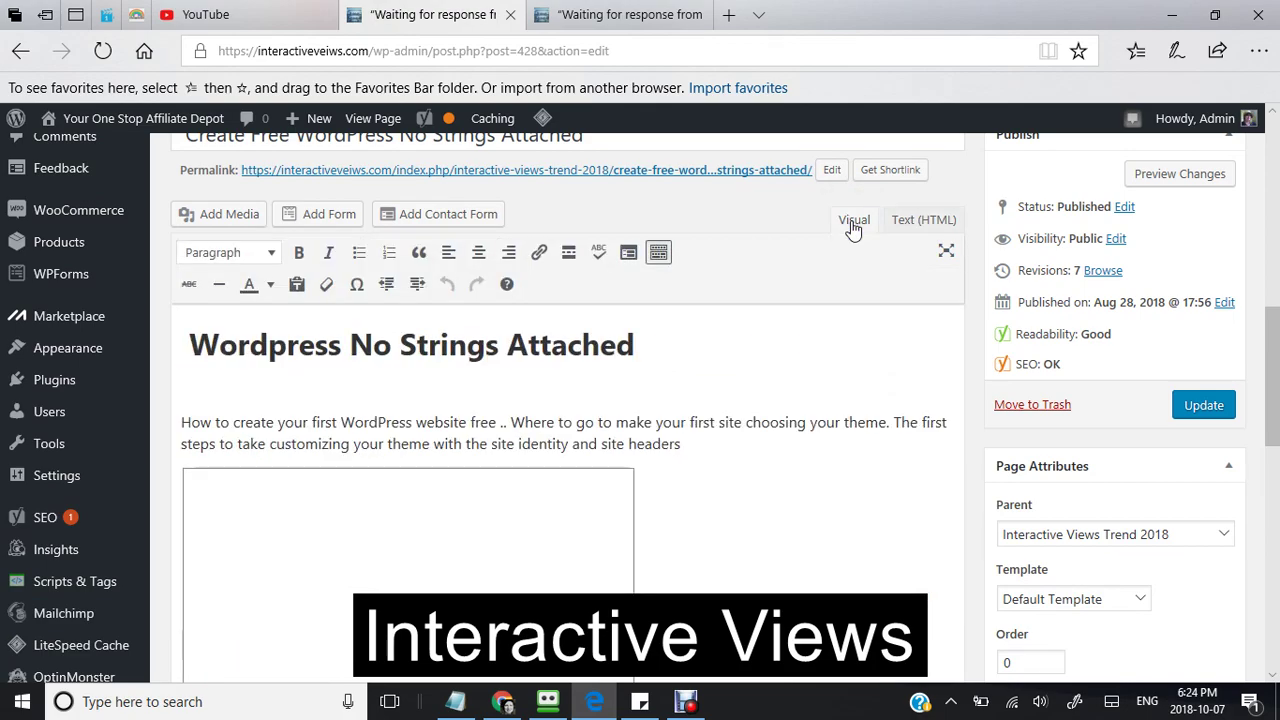
click(743, 301)
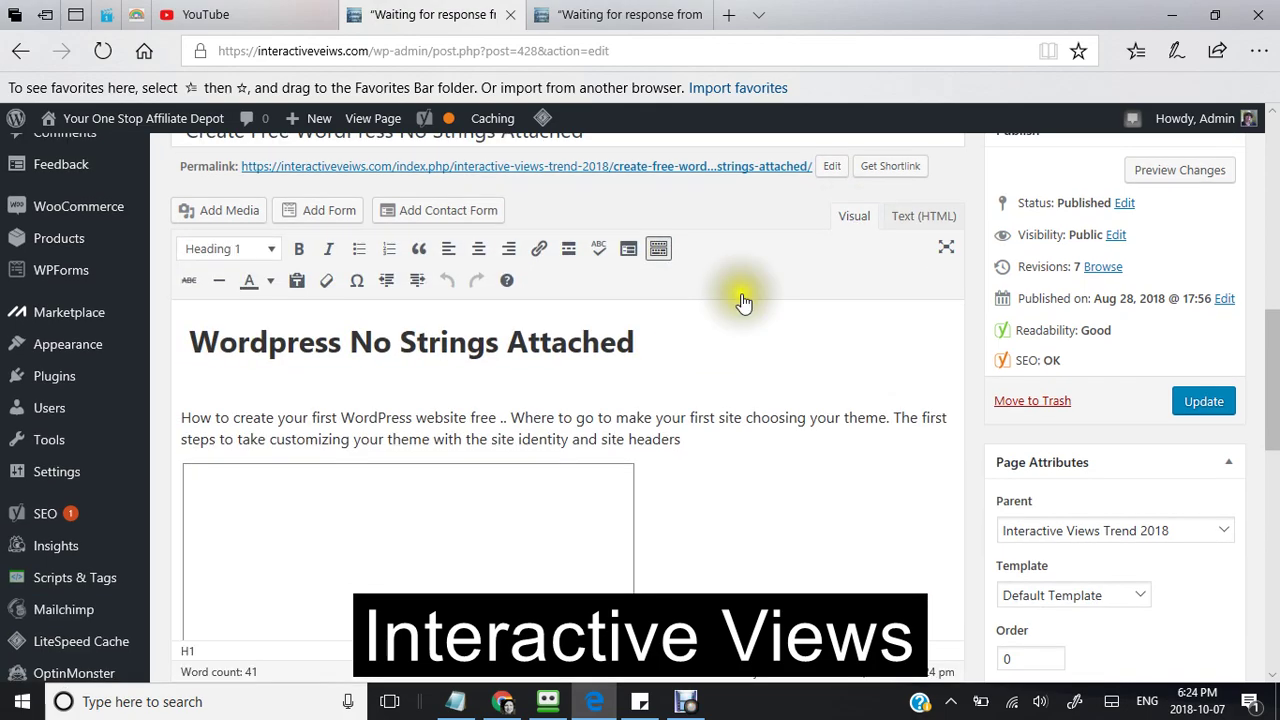
scroll(743, 301, down, 4)
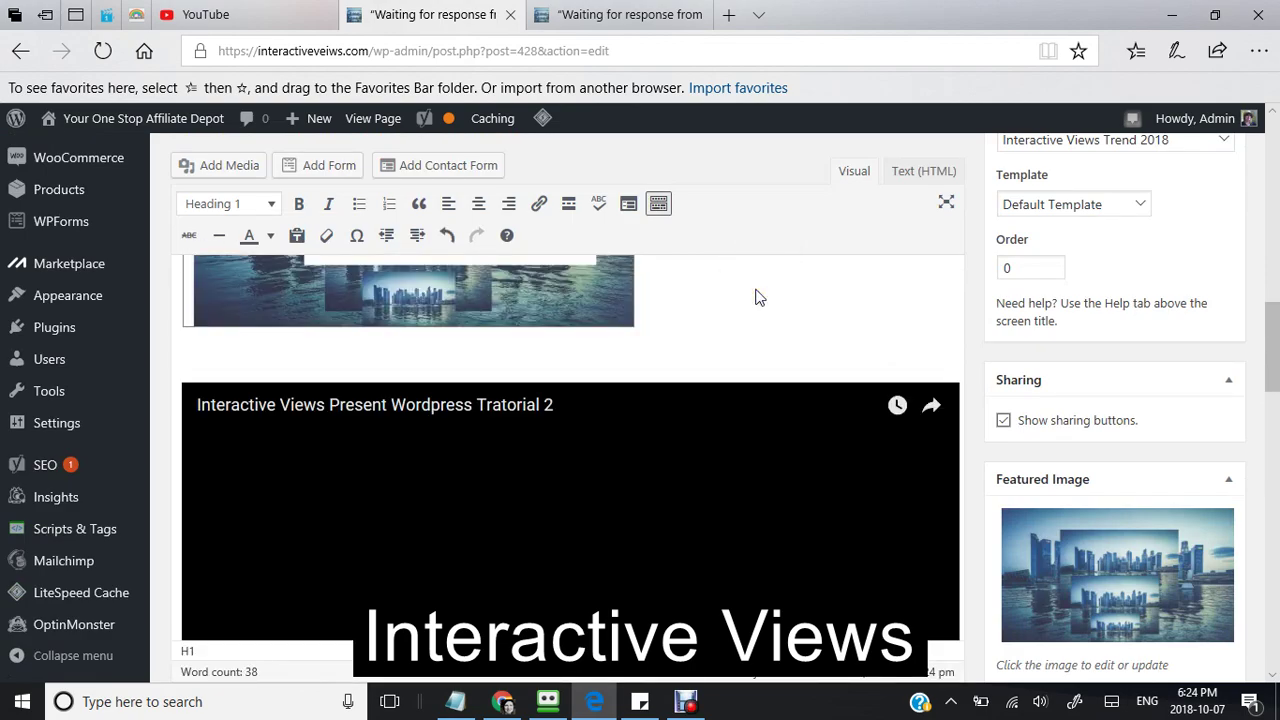
scroll(757, 296, down, 3)
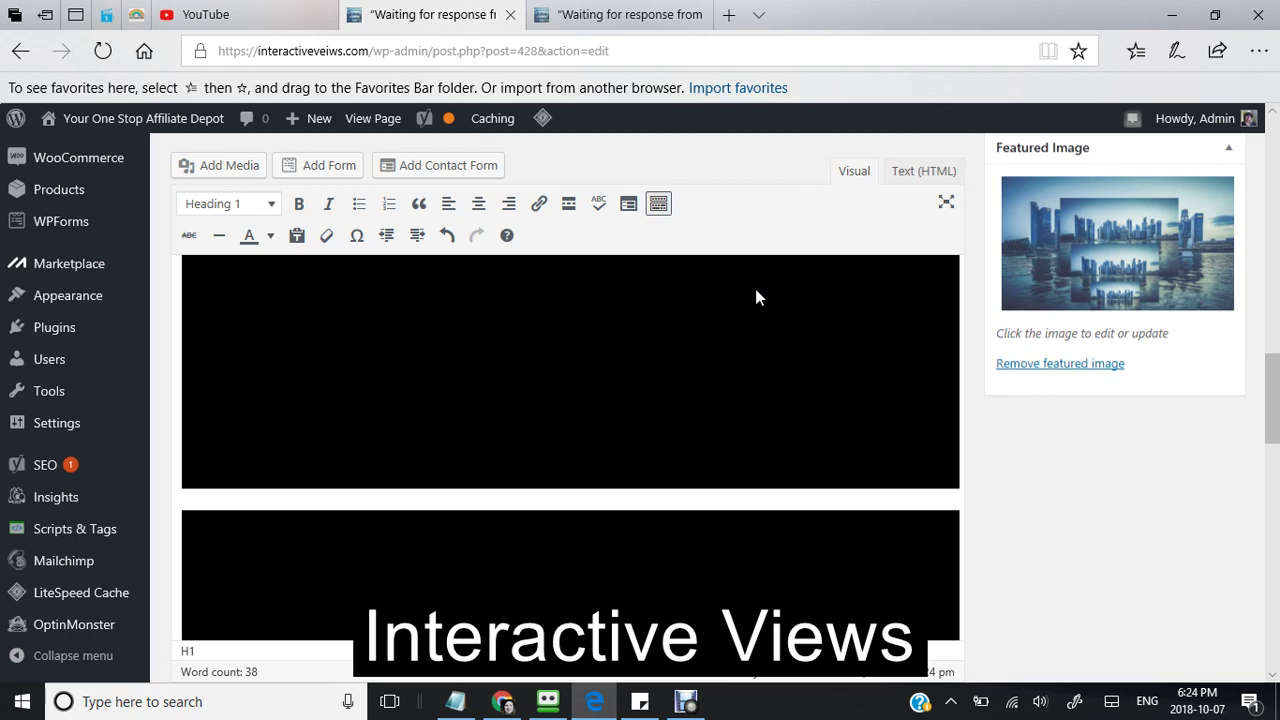
scroll(757, 296, down, 3)
scroll(757, 296, down, 3)
scroll(757, 296, up, 5)
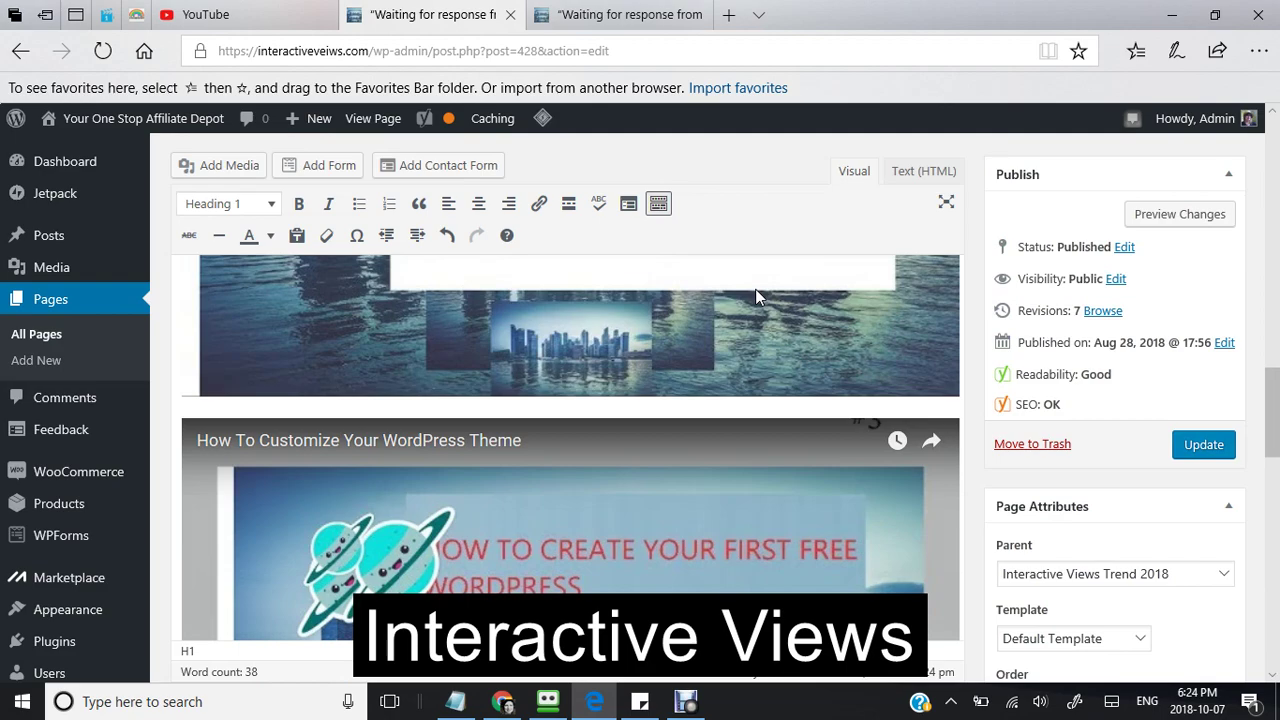
scroll(755, 289, up, 10)
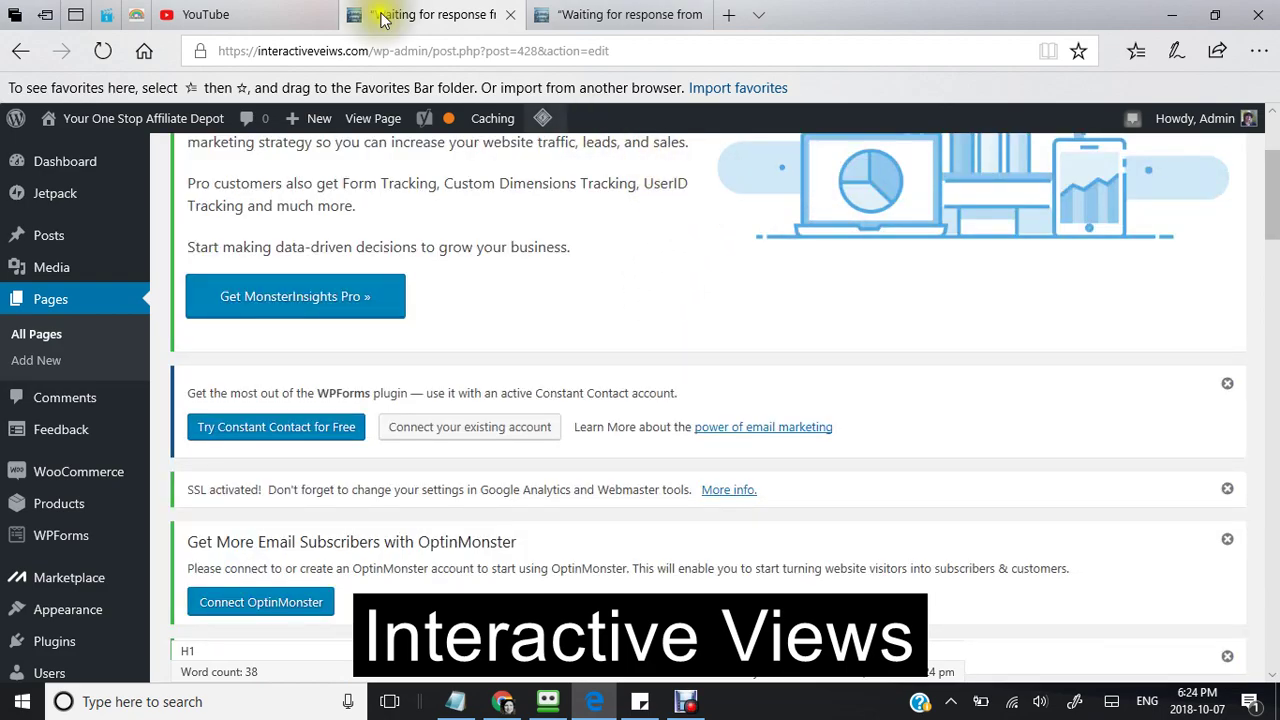
In YouTube Creator Studio, show the Playlists page with the YouTube and Software Databases playlists.
click(266, 20)
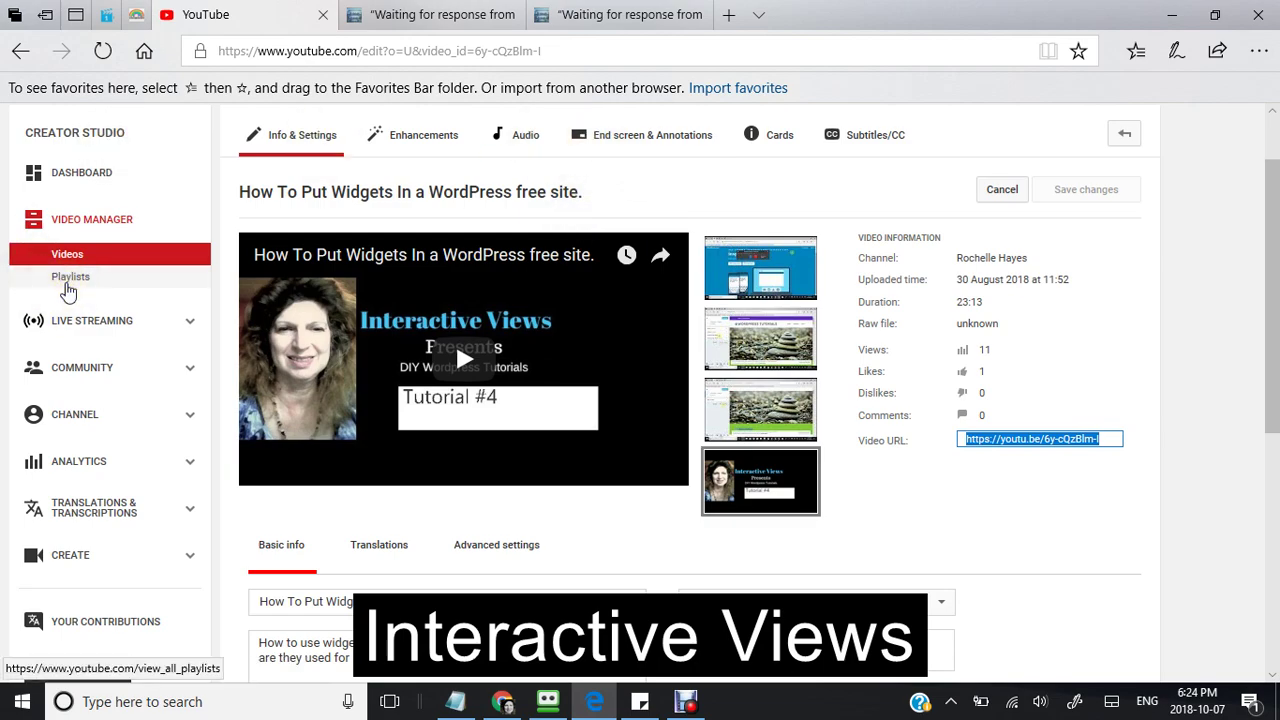
click(68, 288)
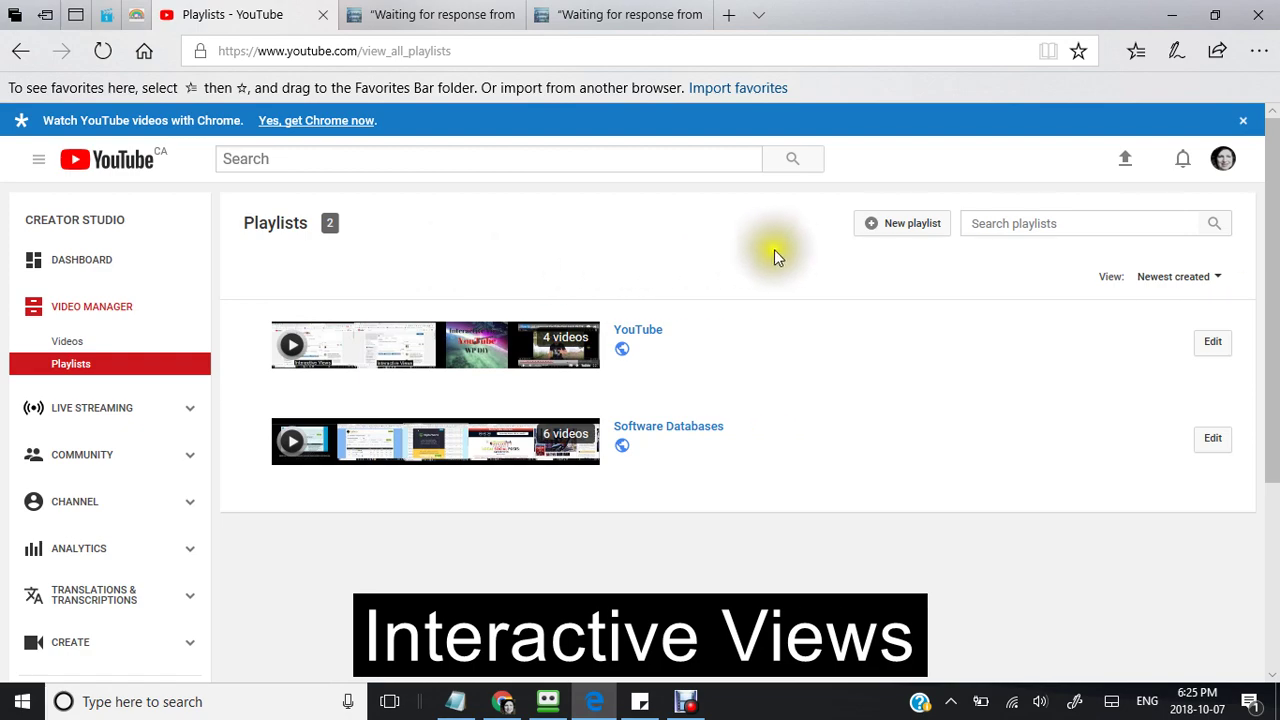
Create a new public playlist titled 'Wordpress Tutorials'.
click(871, 229)
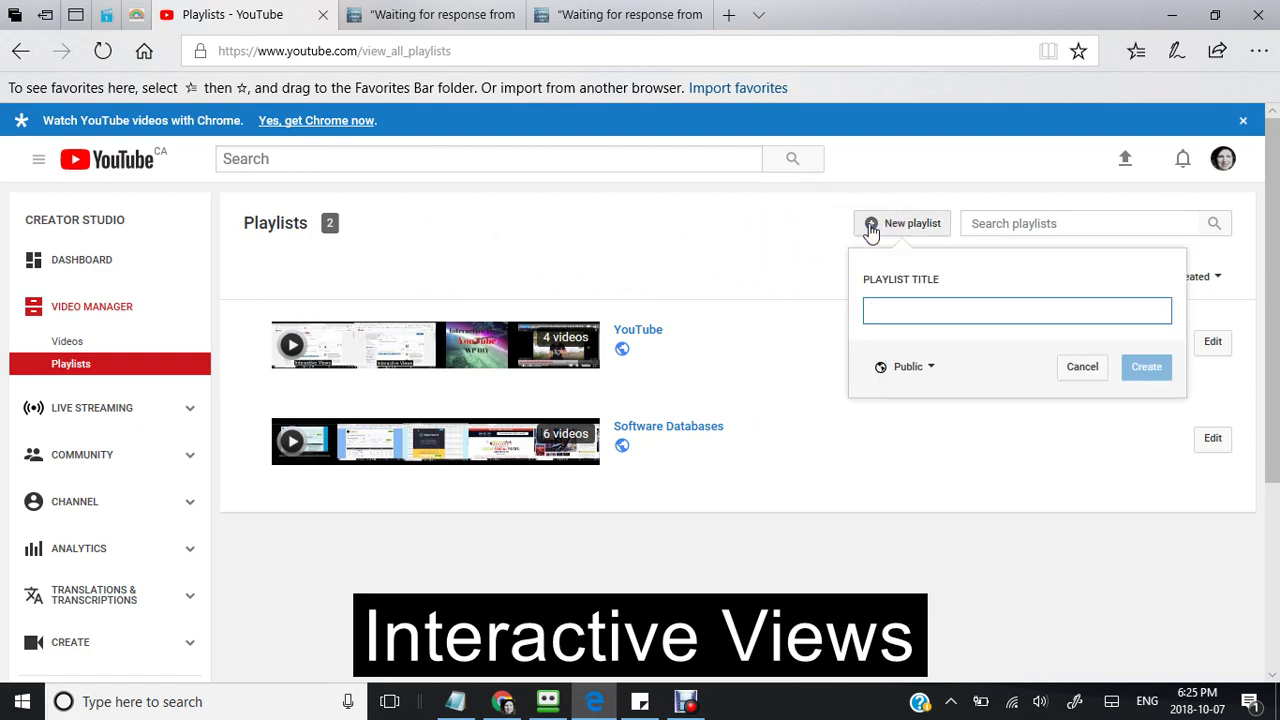
click(875, 310)
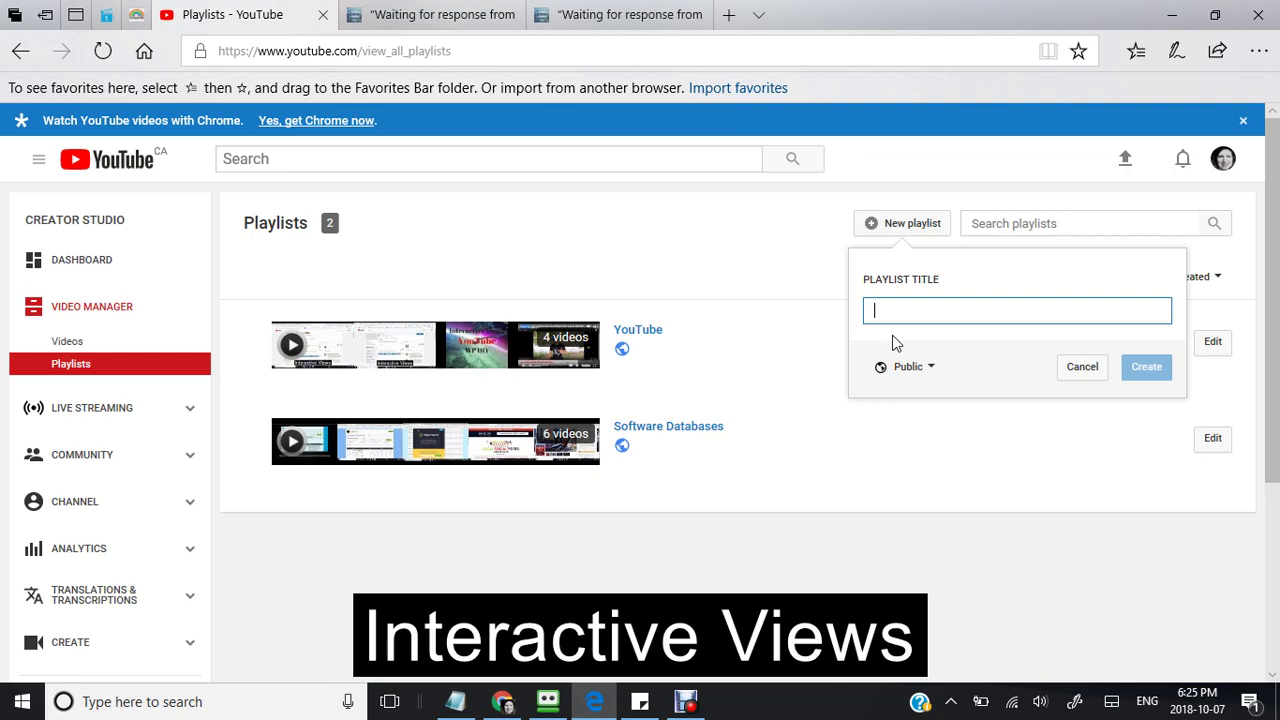
text(wor)
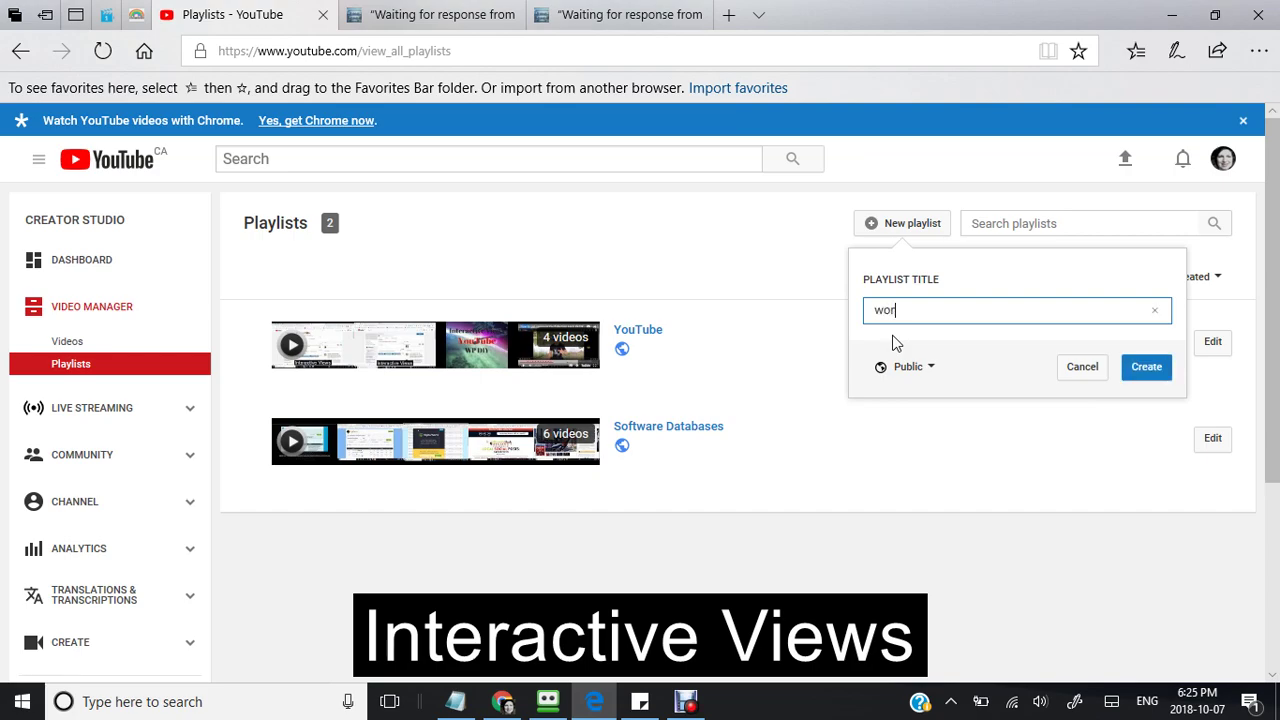
text(dpress)
key(BackSpace)
key(BackSpace)
key(BackSpace)
key(BackSpace)
key(BackSpace)
key(BackSpace)
key(BackSpace)
key(BackSpace)
text(W)
text(ordp)
text(ress)
text( Tut)
text(oria)
text(ls)
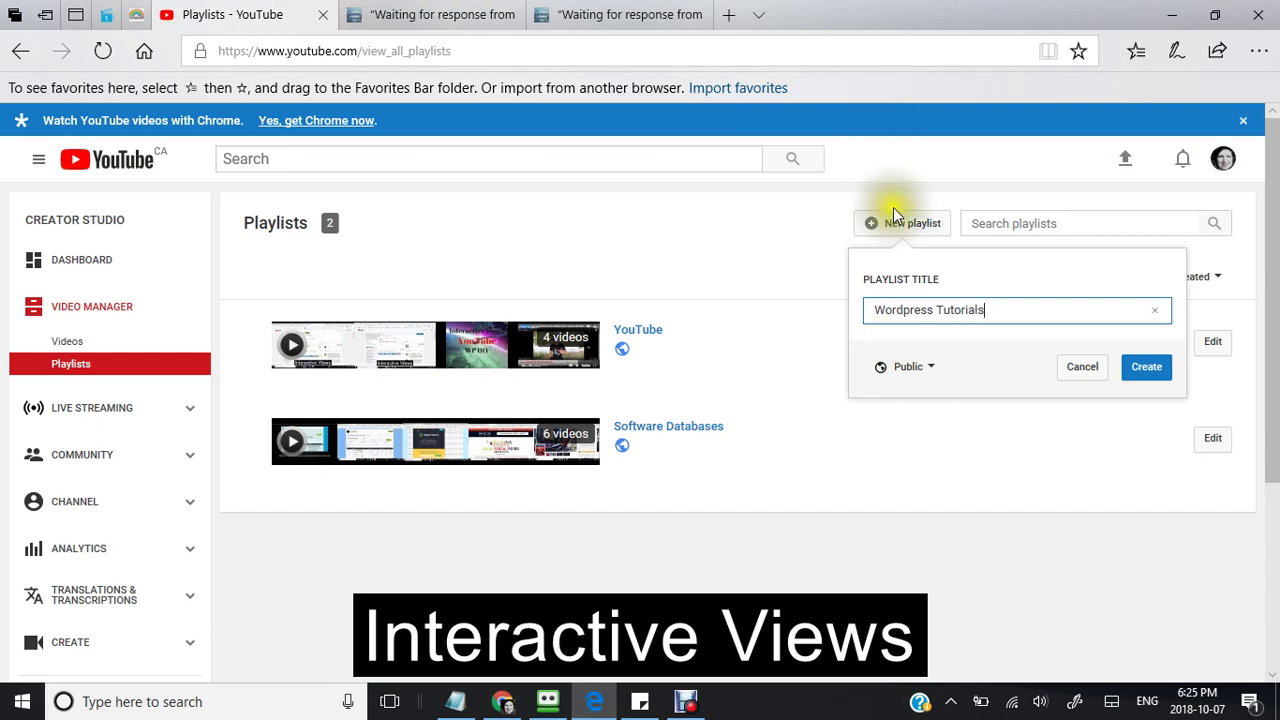
click(1146, 368)
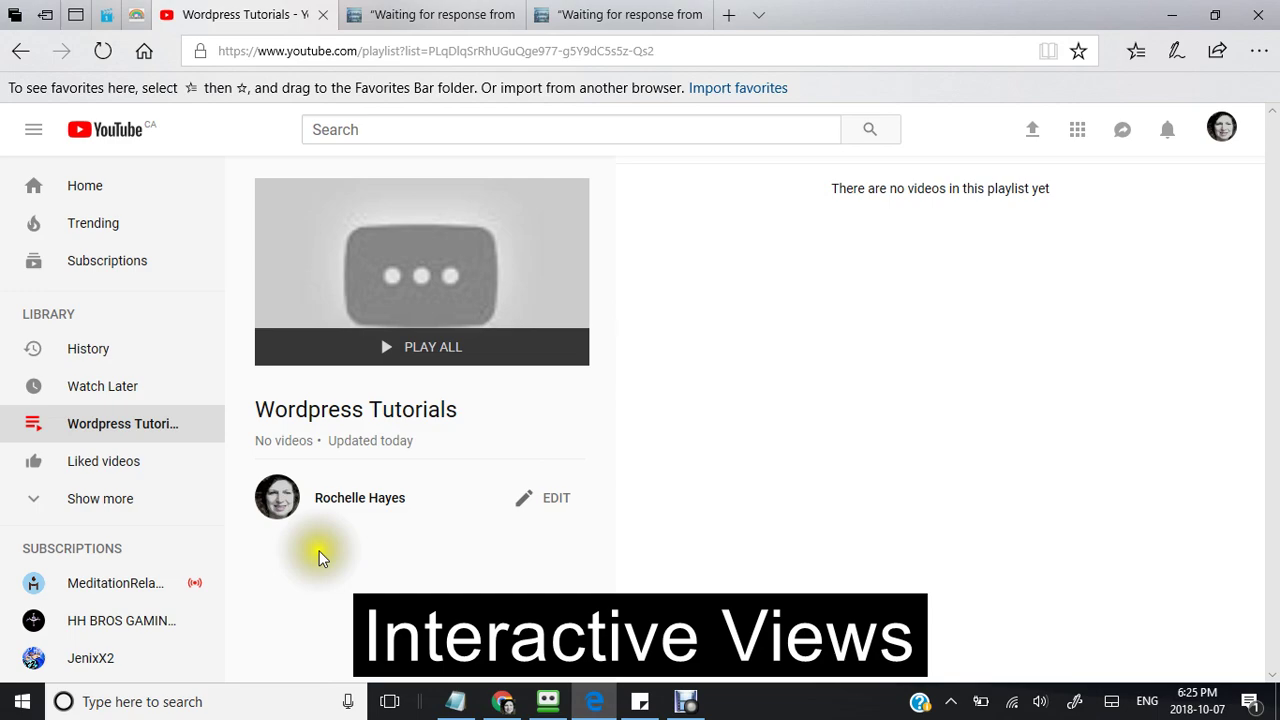
Put the empty Wordpress Tutorials playlist into edit mode and start adding videos.
click(525, 503)
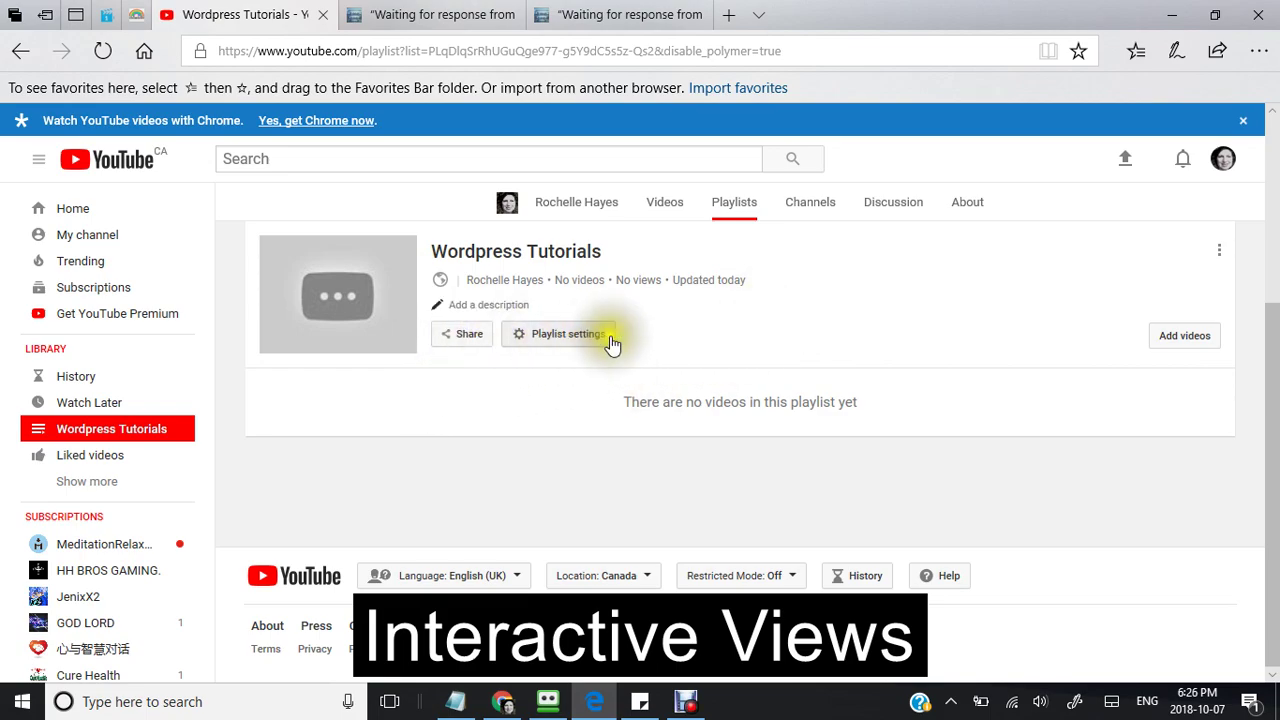
click(1190, 346)
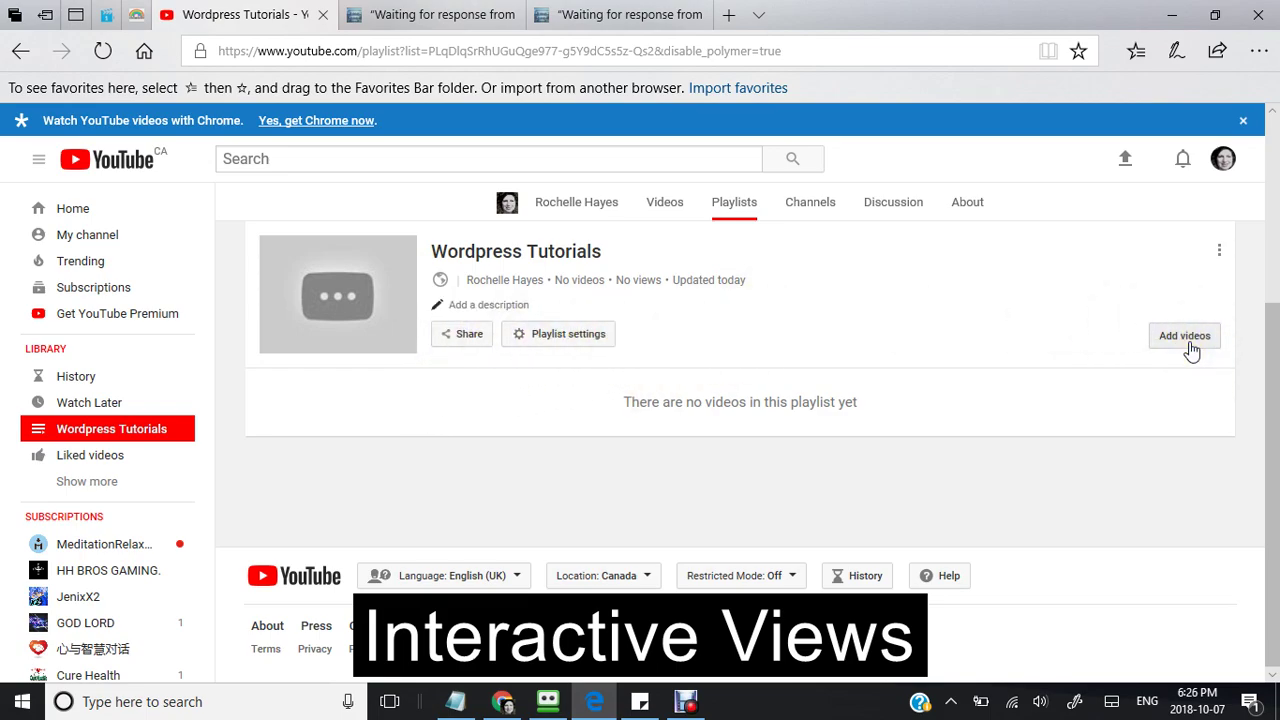
click(1188, 345)
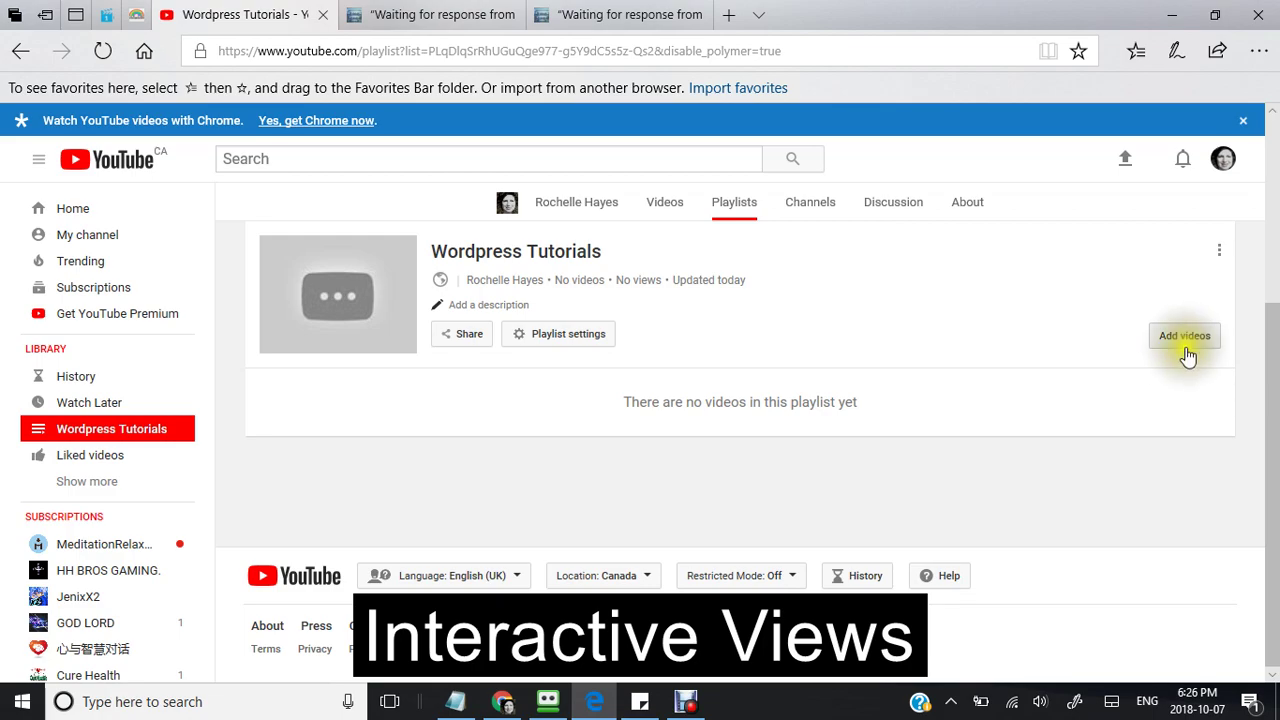
In the Add videos window, list the channel's own uploads under Your YouTube videos and browse them.
click(1185, 343)
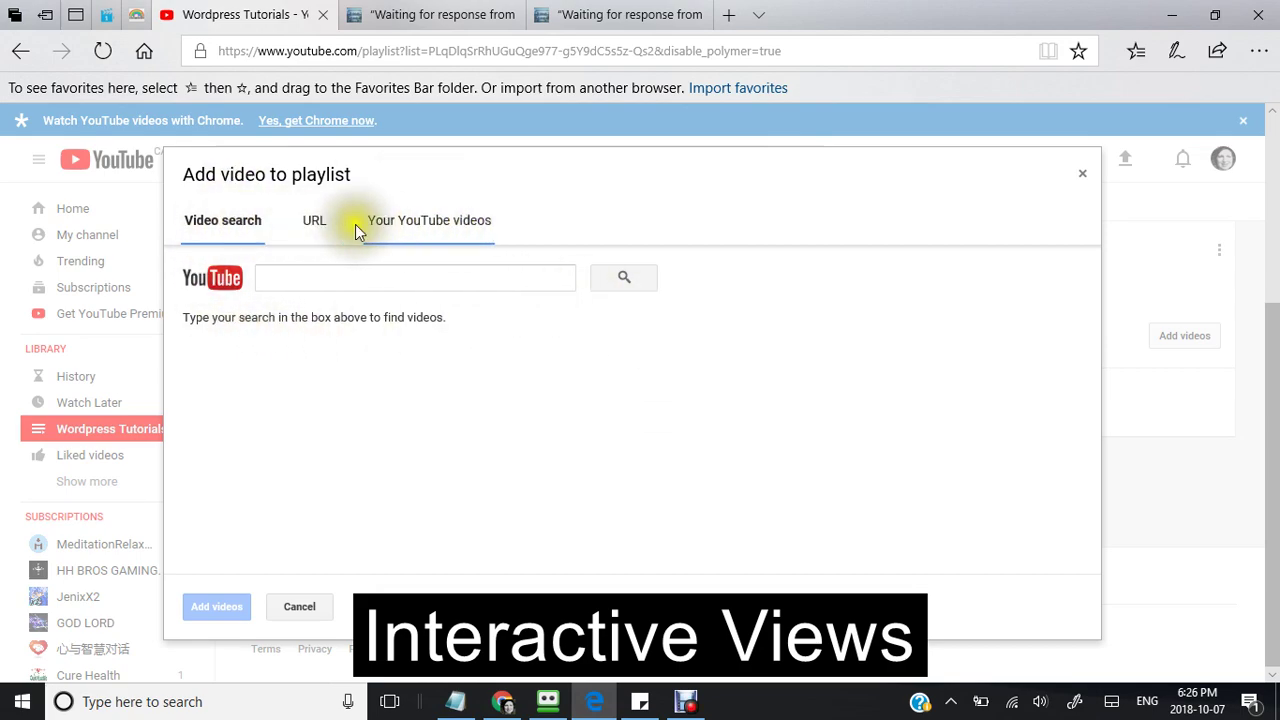
click(432, 229)
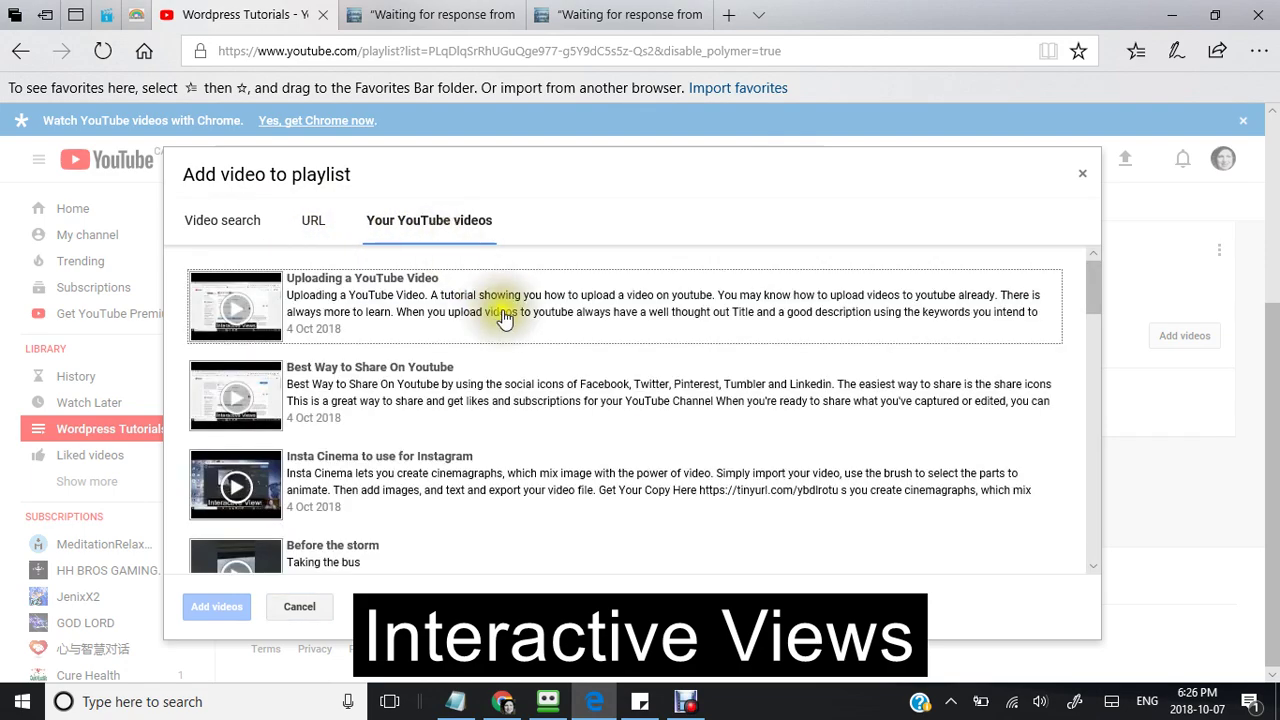
scroll(605, 342, down, 2)
scroll(605, 342, down, 2)
scroll(605, 342, down, 2)
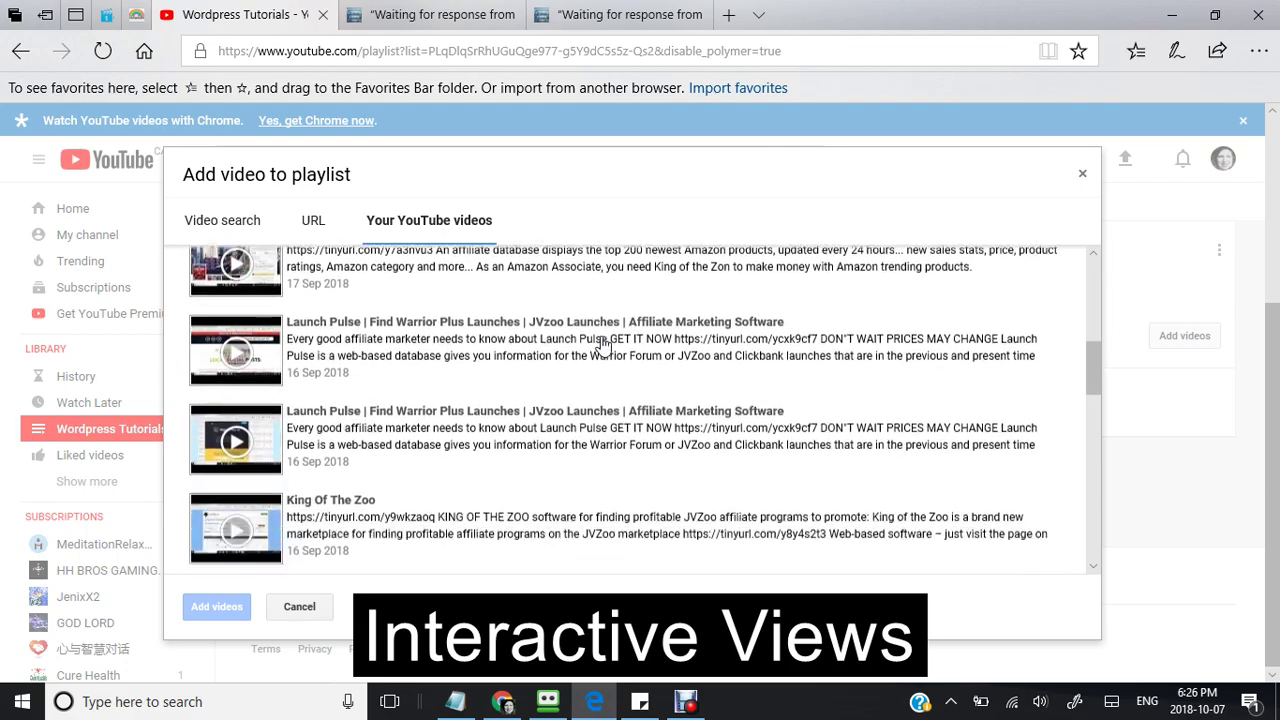
scroll(603, 346, down, 2)
scroll(603, 346, down, 3)
scroll(603, 346, down, 3)
scroll(603, 346, down, 3)
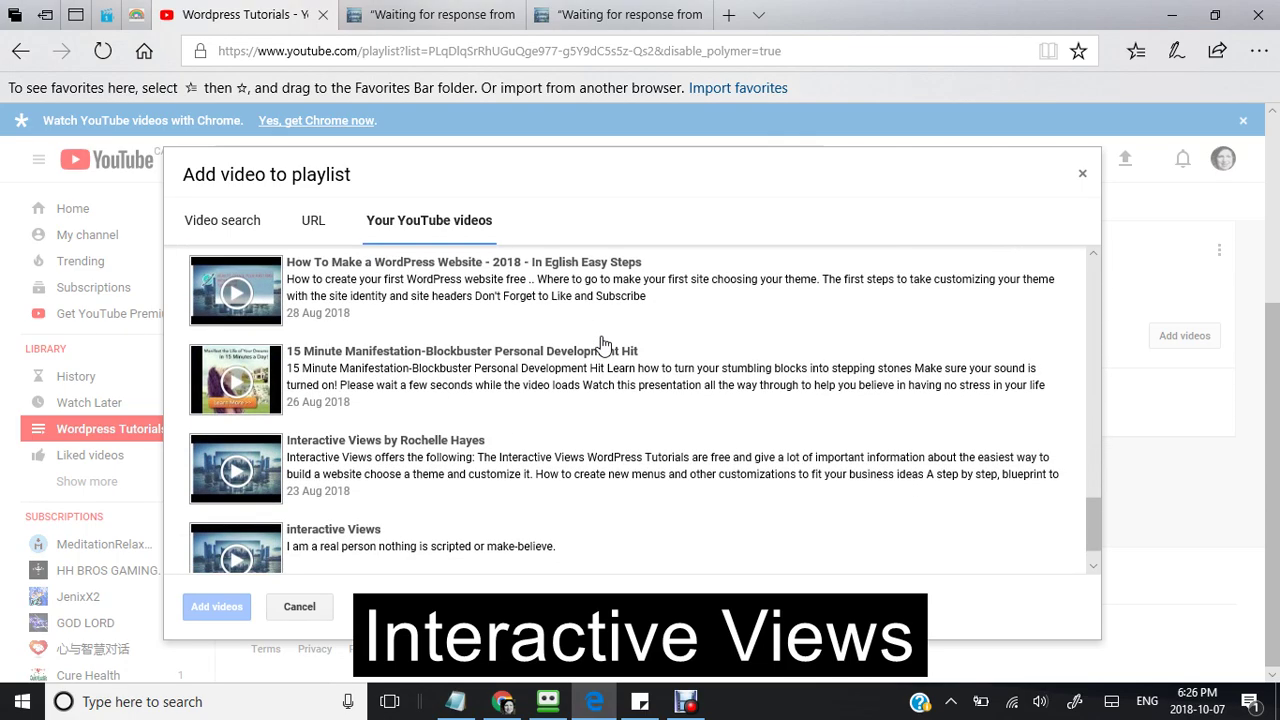
scroll(603, 346, down, 2)
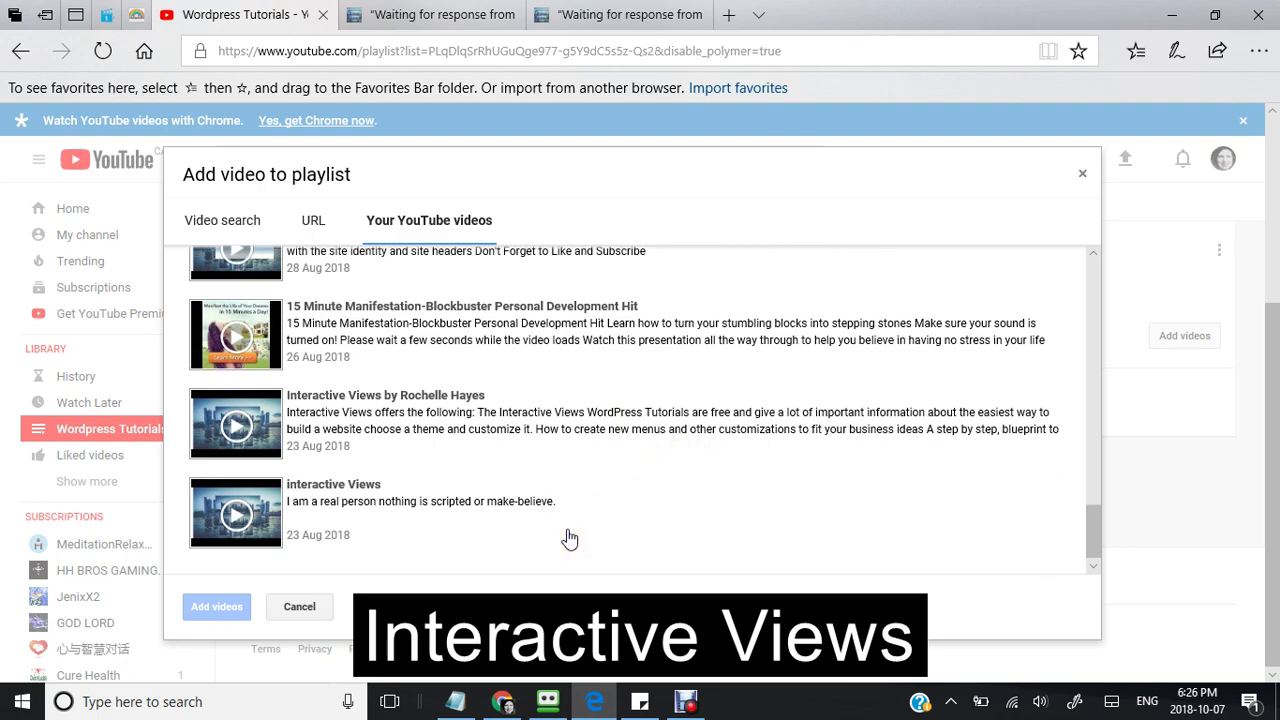
scroll(569, 539, up, 1)
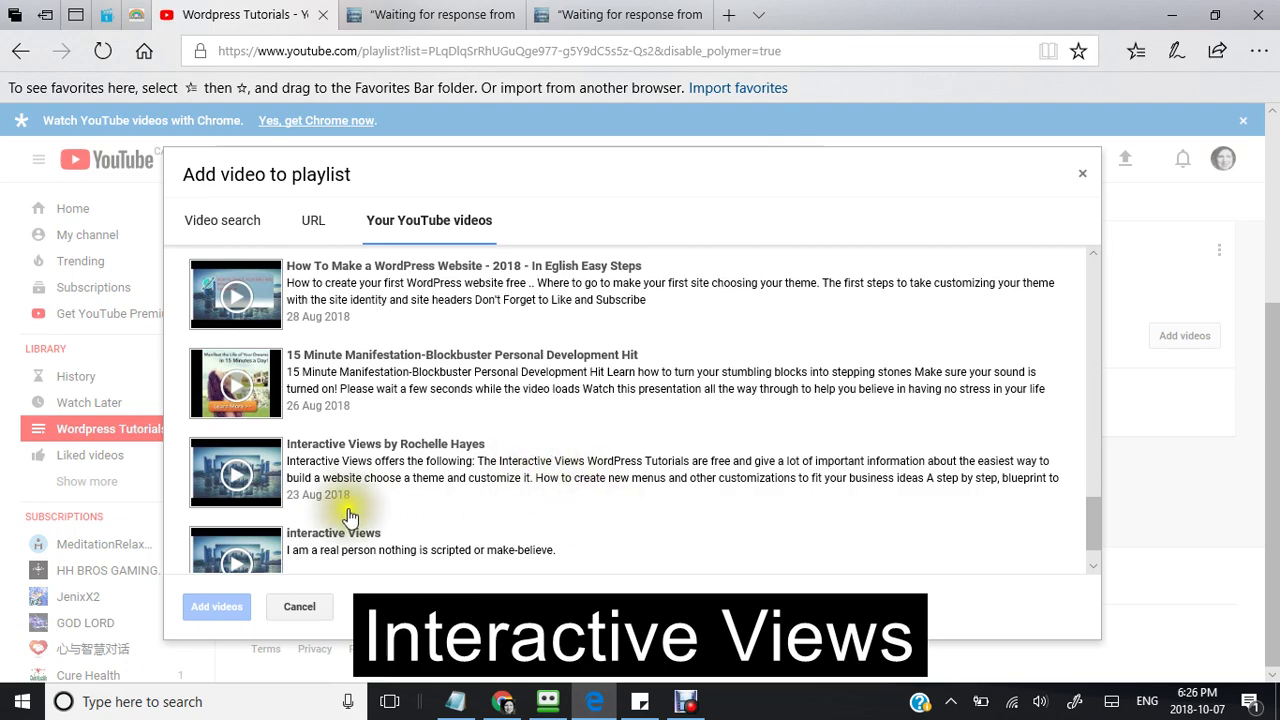
scroll(300, 470, up, 2)
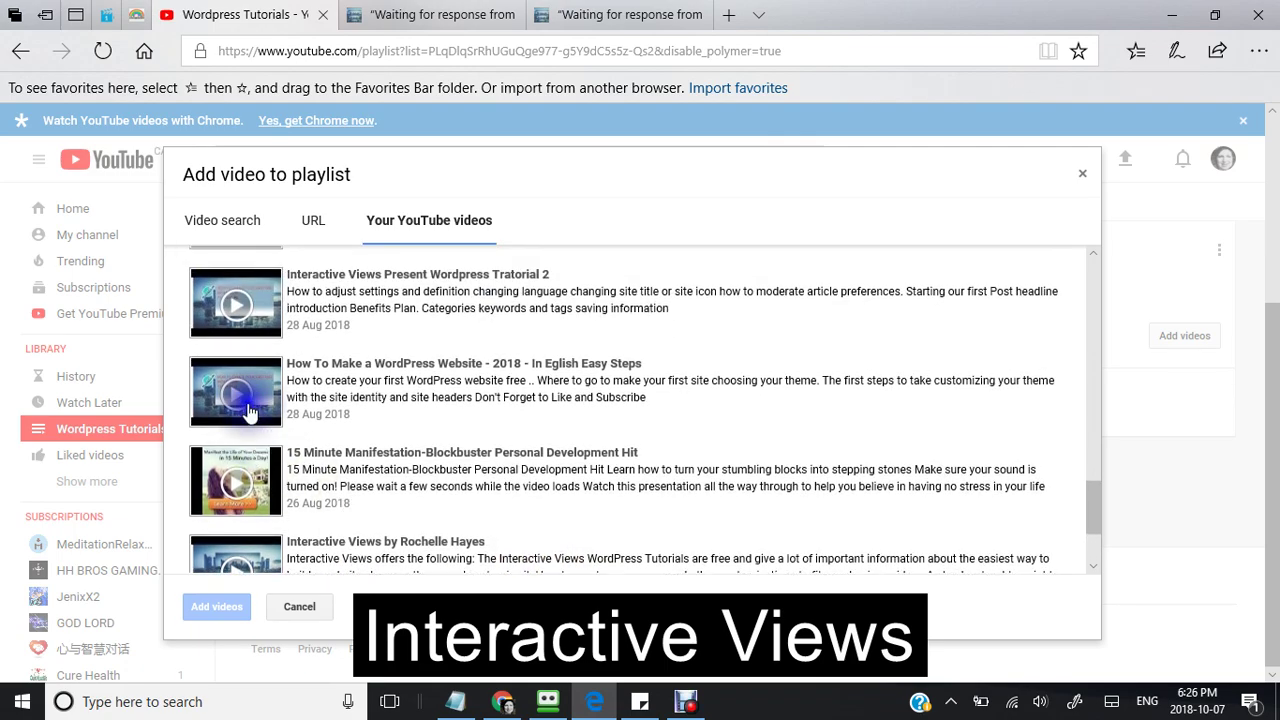
Select the Make a WordPress Website, Interactive Views, Customize Theme and Widgets tutorials.
click(250, 412)
click(258, 308)
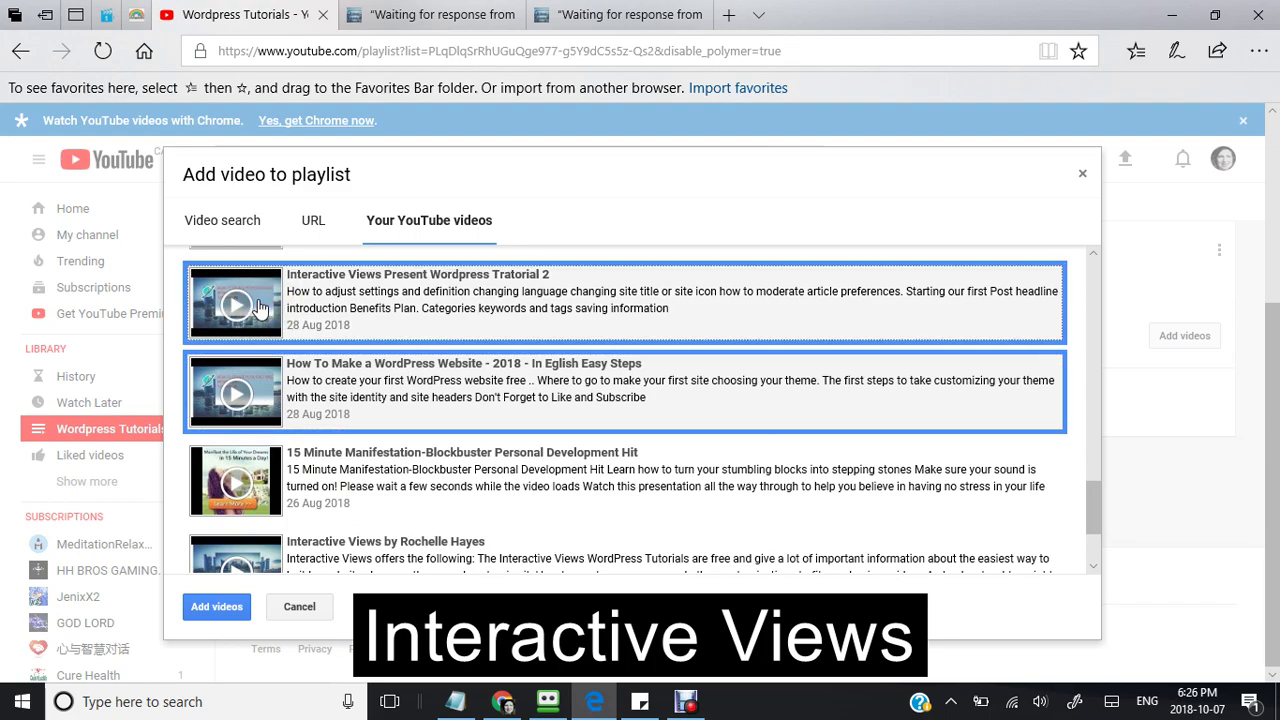
scroll(258, 308, up, 2)
click(258, 308)
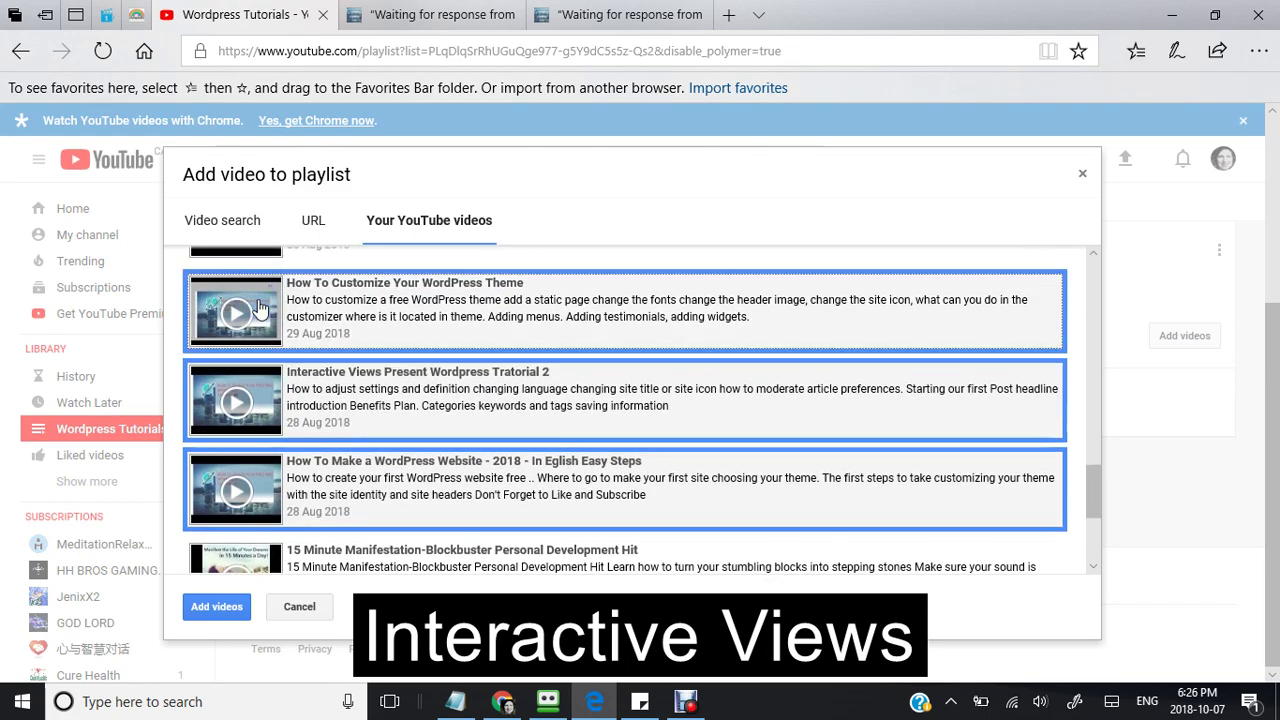
scroll(250, 320, up, 2)
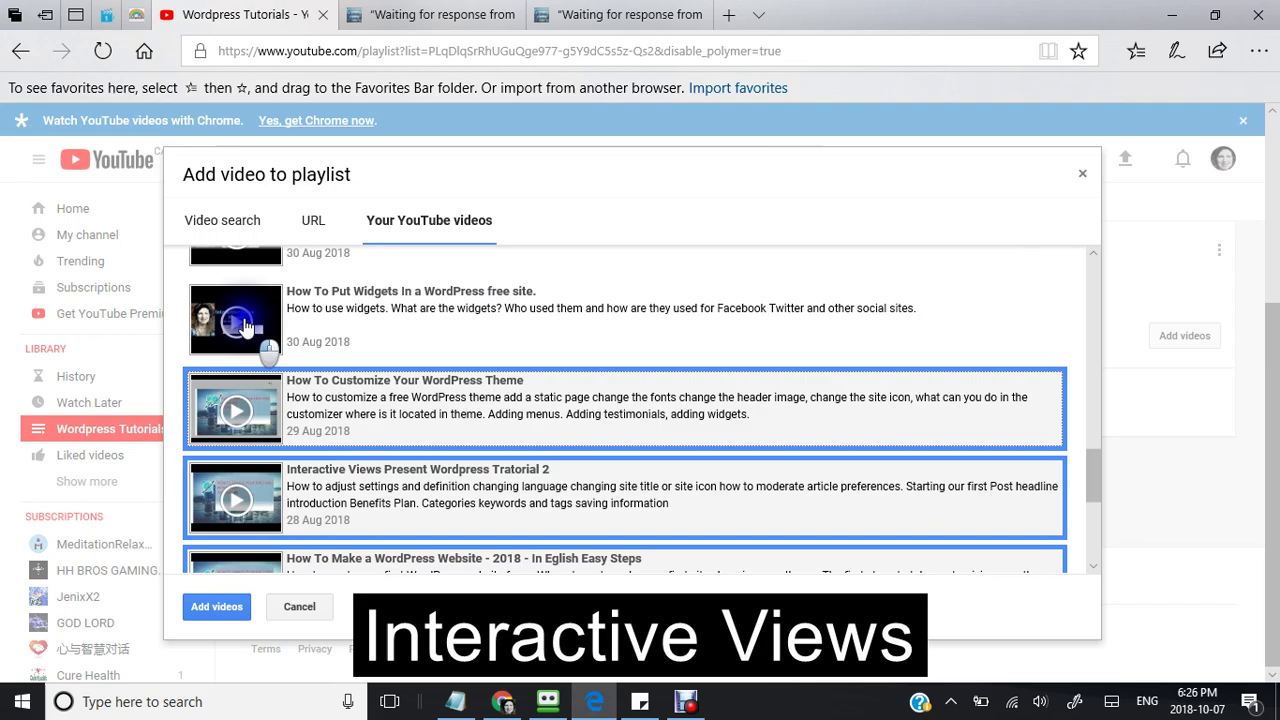
click(245, 327)
Also select the Facebook Cover and YouTube-with-WordPress DIY videos, then add all picks to the playlist.
scroll(245, 327, up, 2)
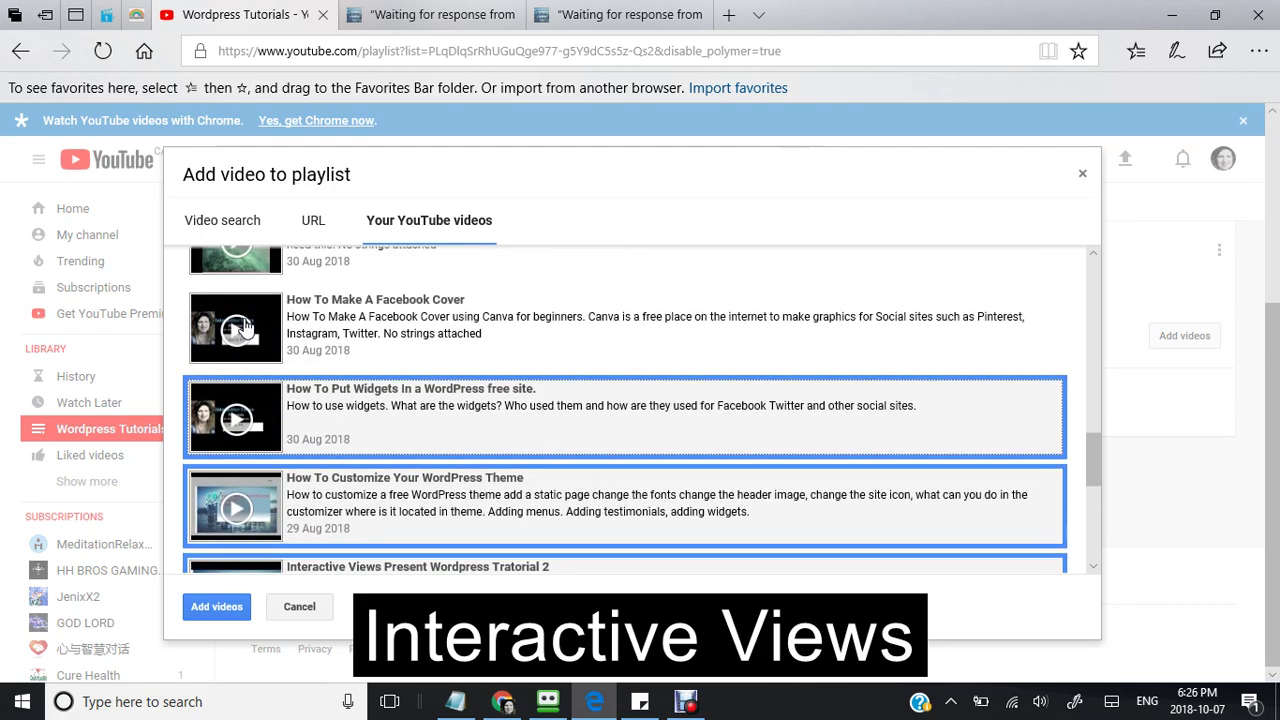
click(245, 327)
scroll(245, 327, up, 2)
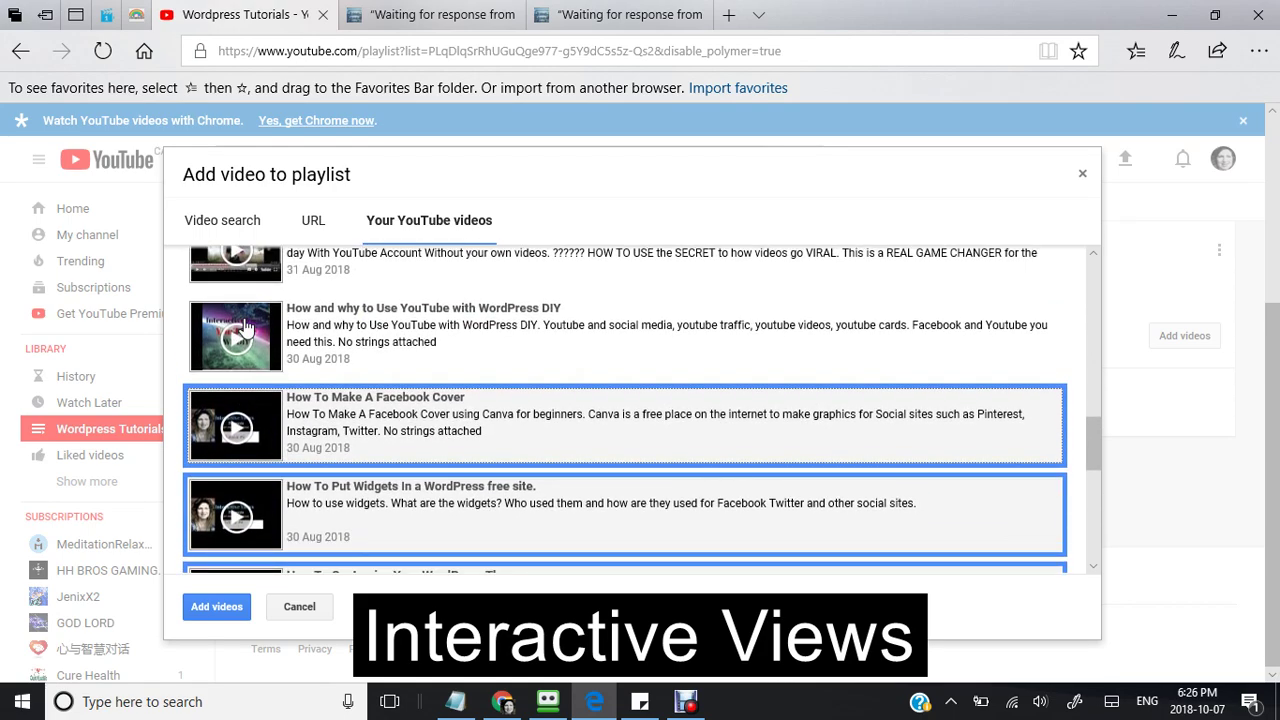
click(245, 327)
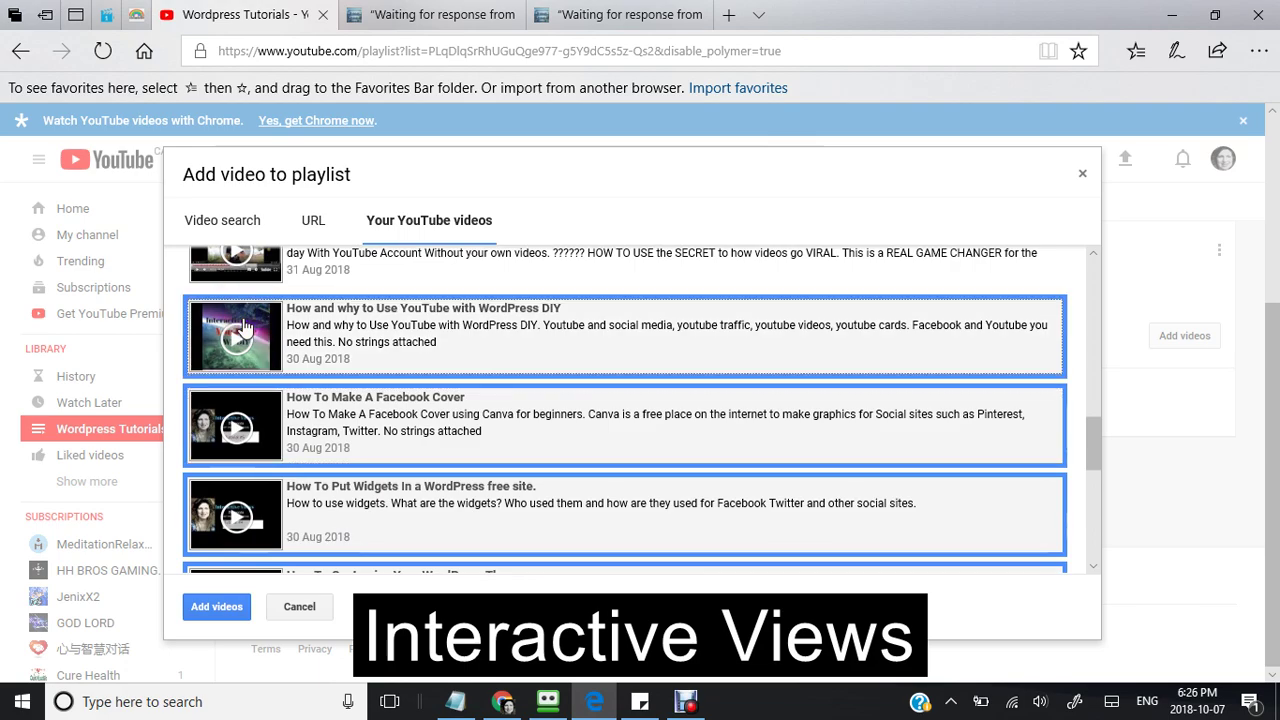
scroll(245, 327, up, 1)
scroll(238, 336, up, 1)
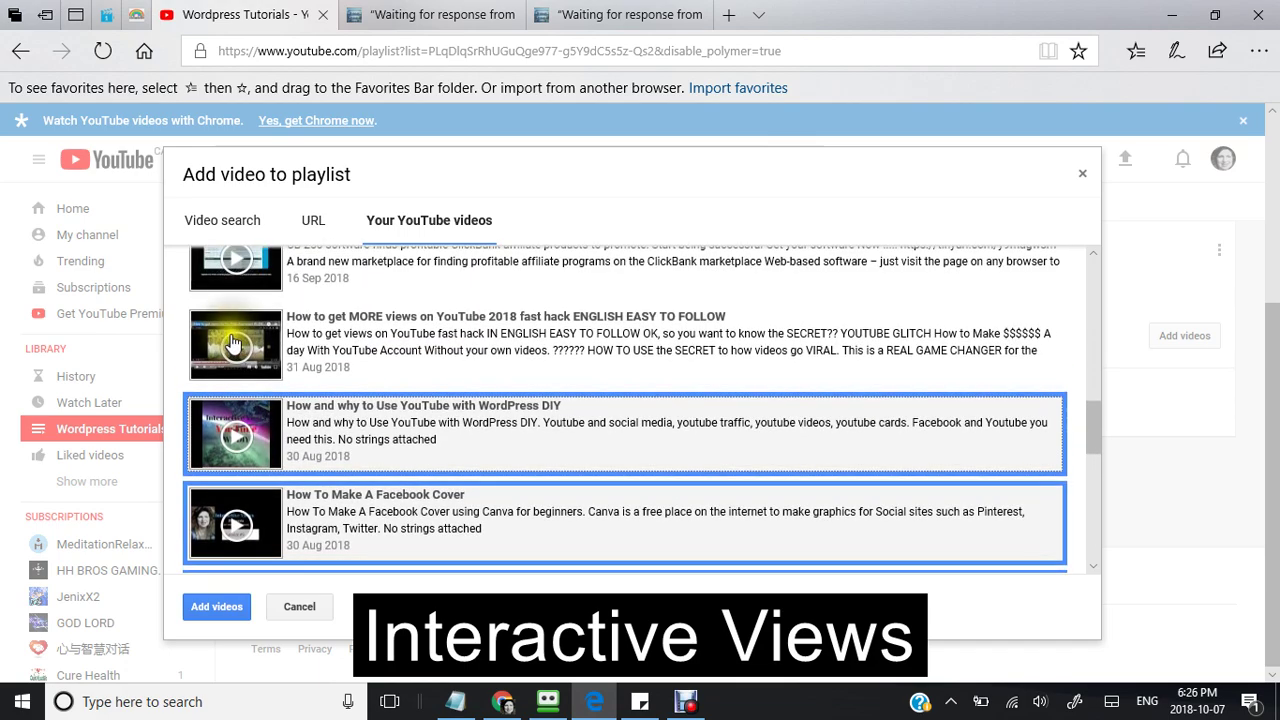
scroll(446, 369, down, 1)
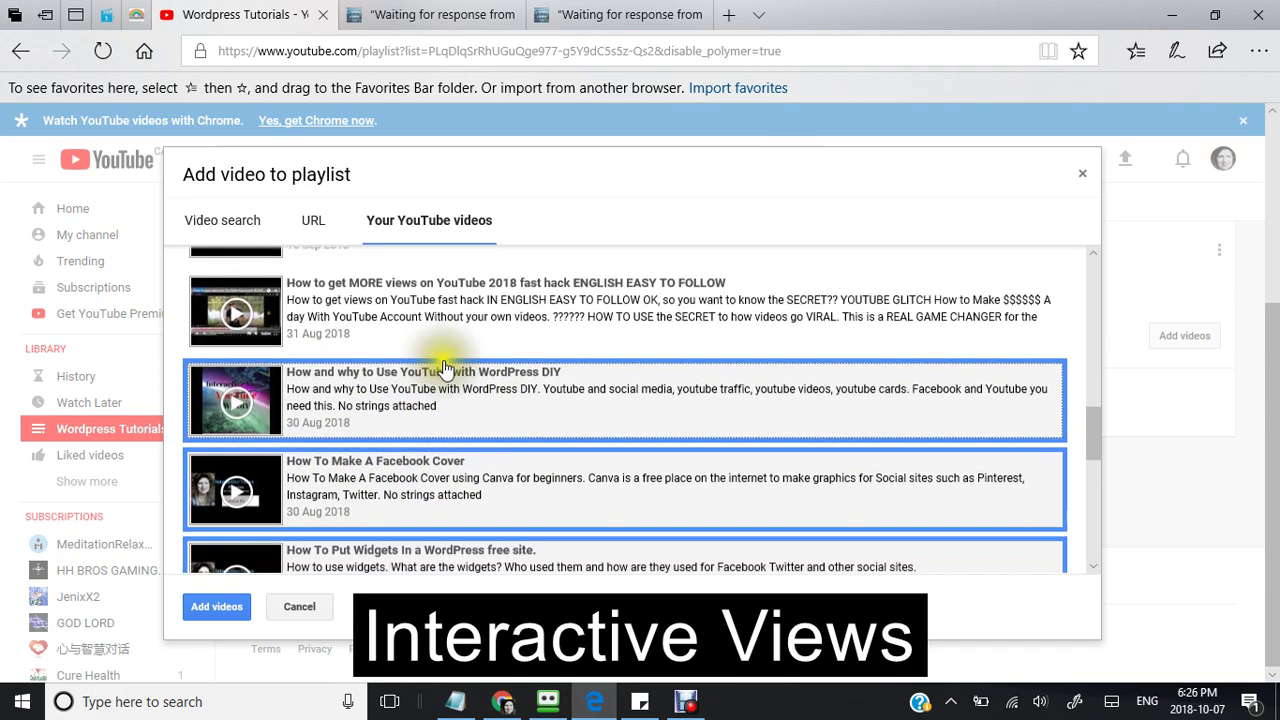
scroll(446, 369, down, 2)
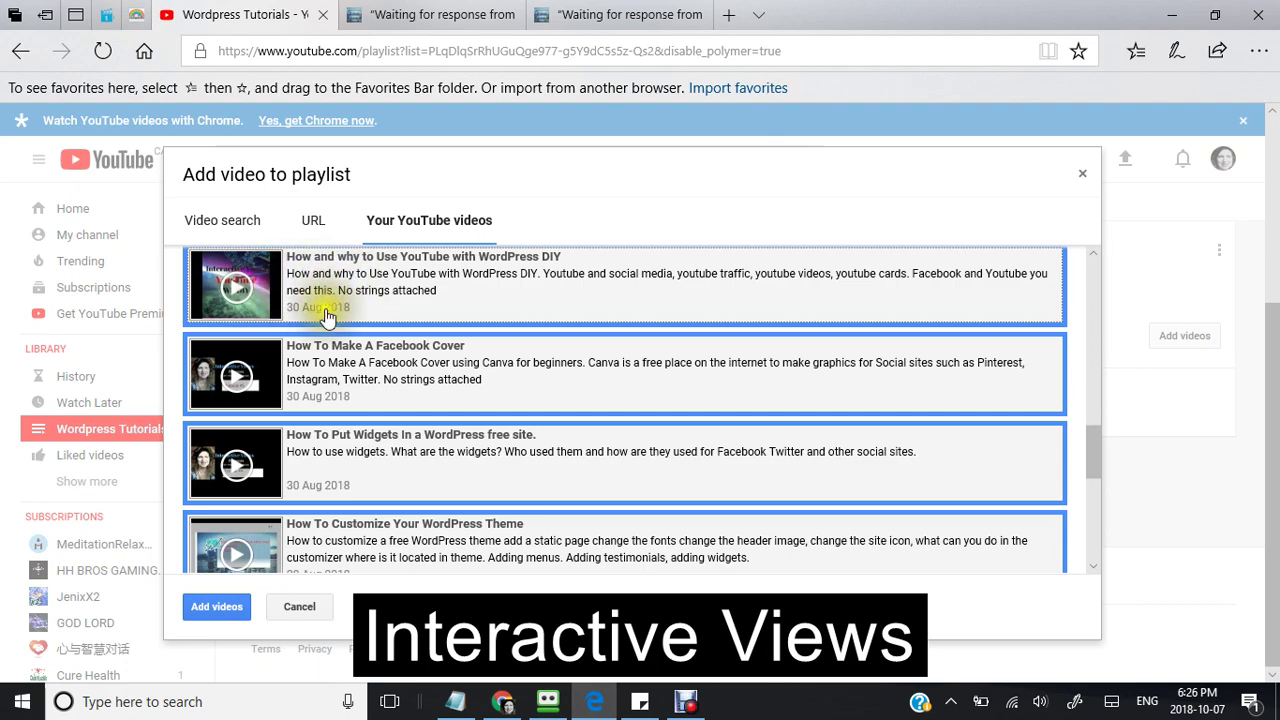
scroll(327, 316, down, 3)
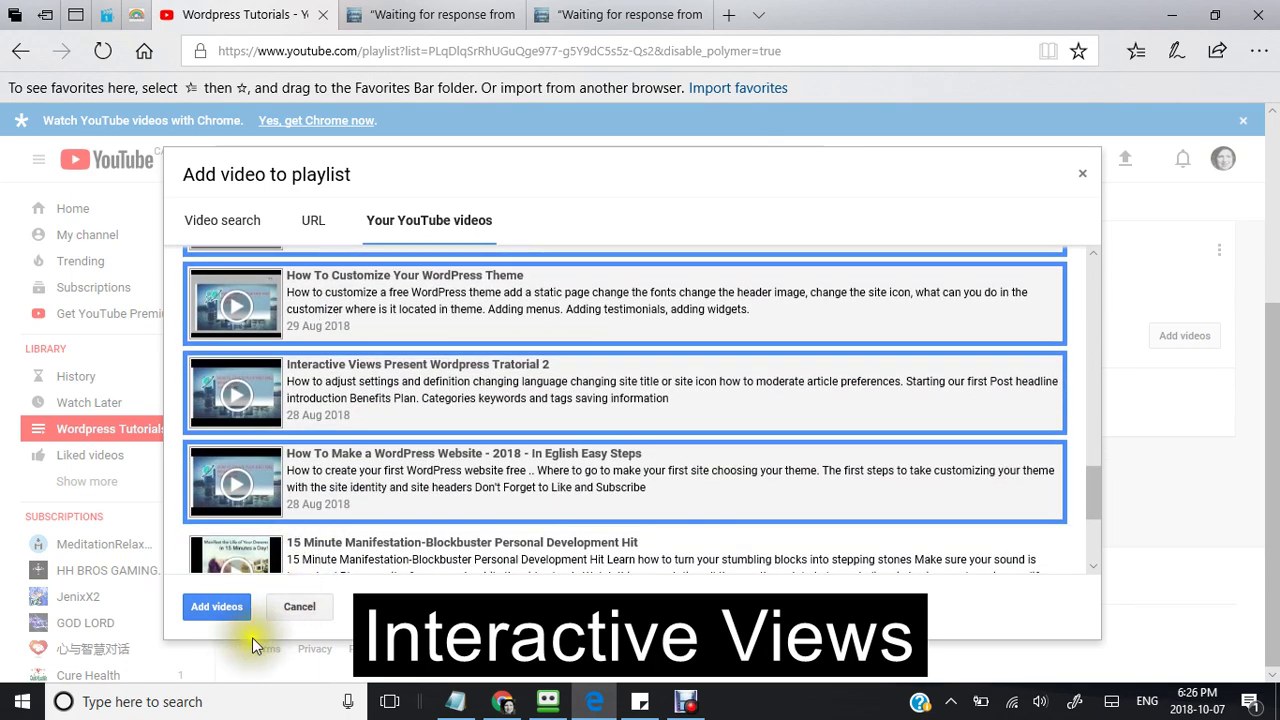
click(198, 606)
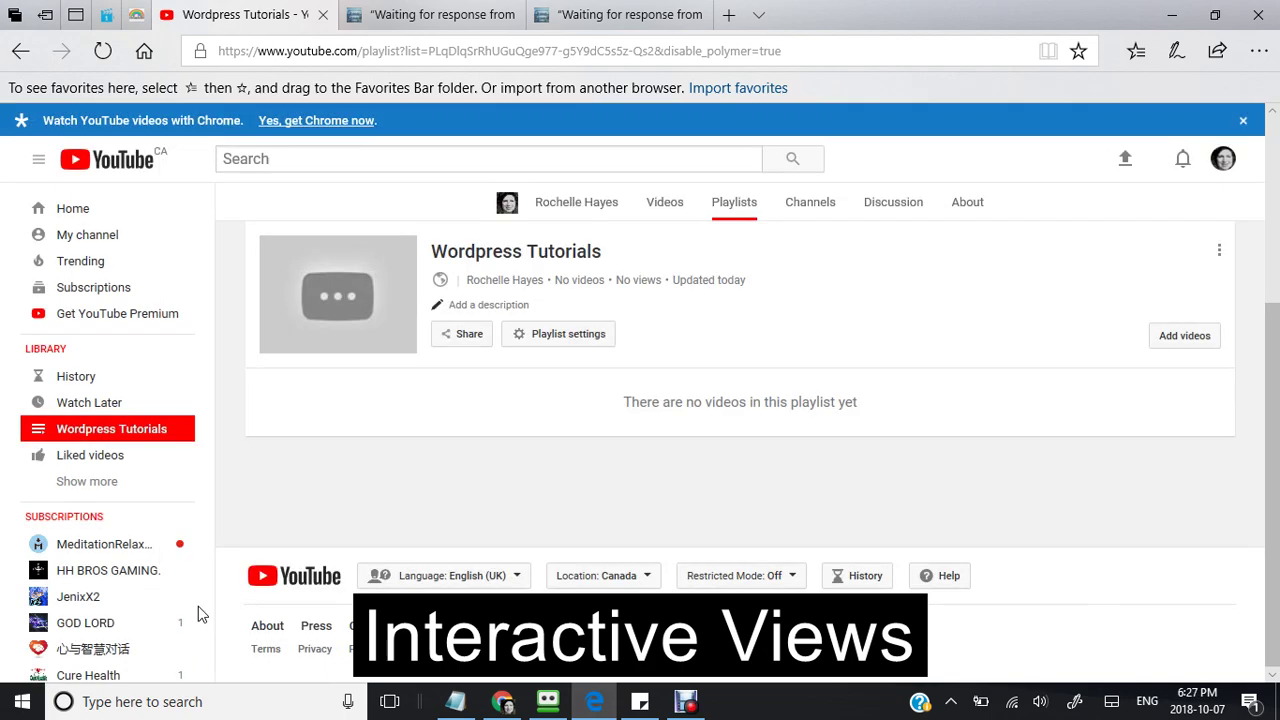
Scroll through the refreshed Wordpress Tutorials playlist to check the six added videos.
click(358, 466)
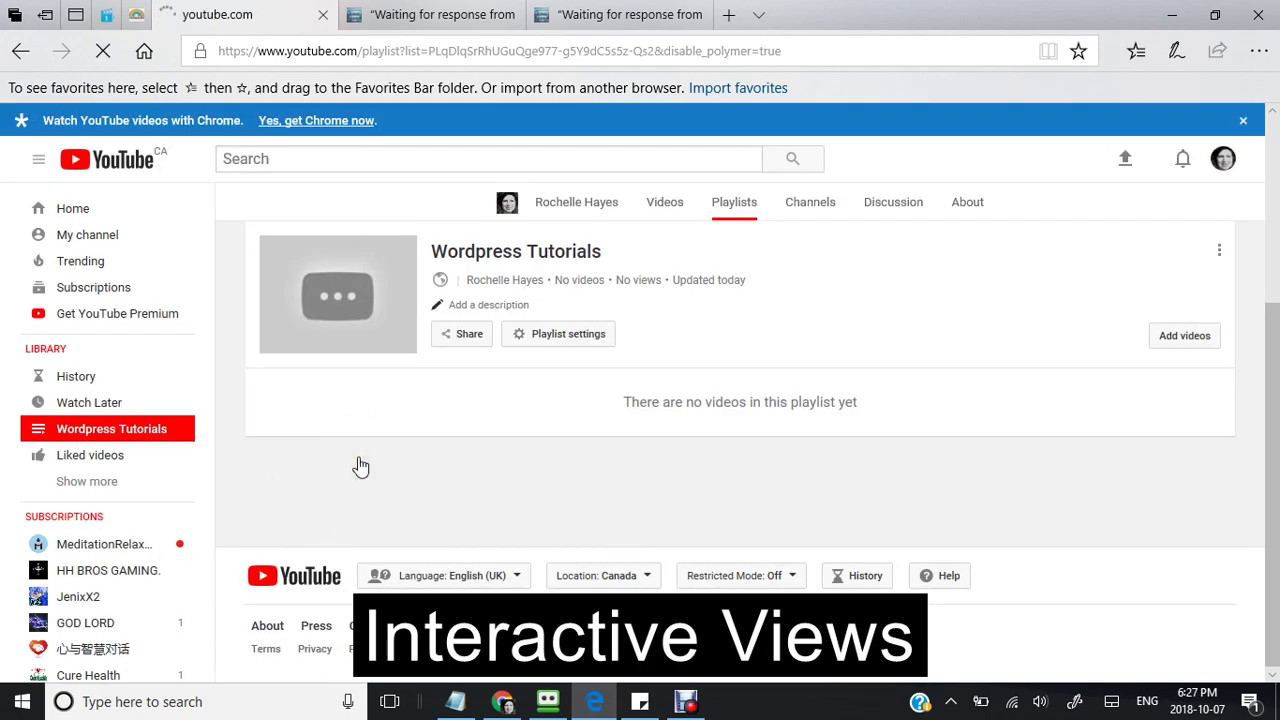
click(838, 472)
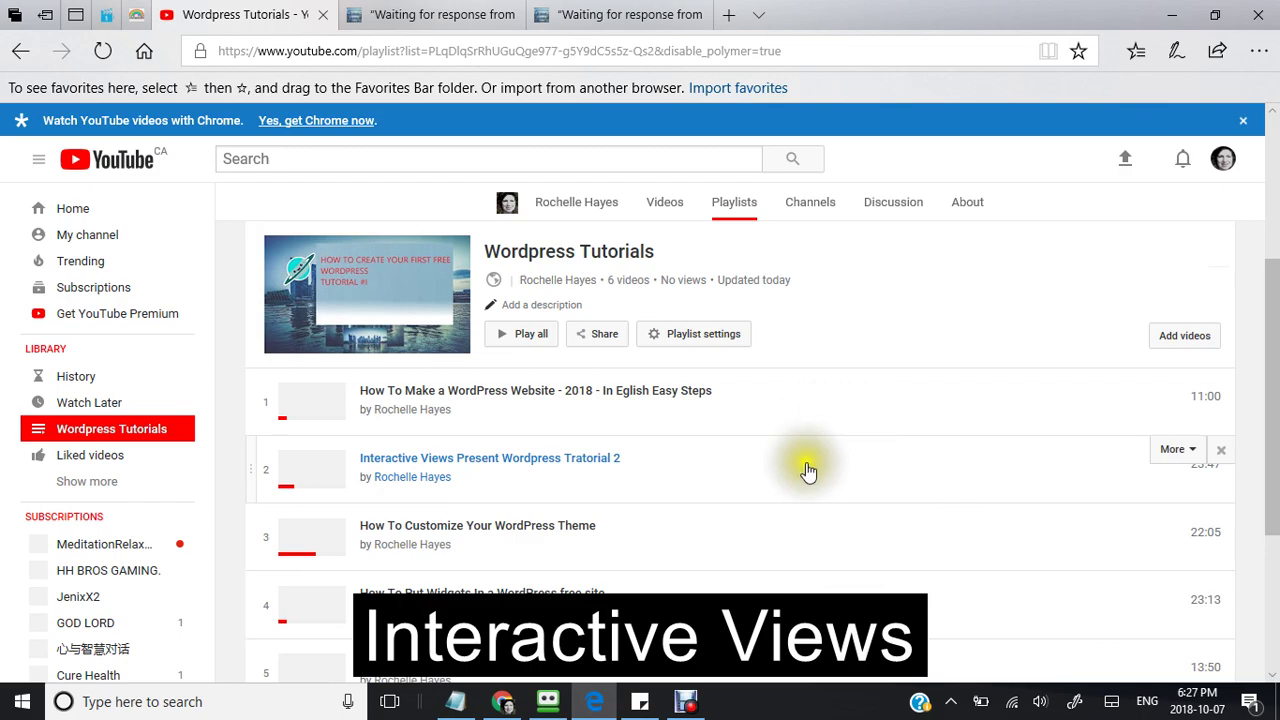
scroll(801, 443, down, 2)
scroll(801, 443, down, 1)
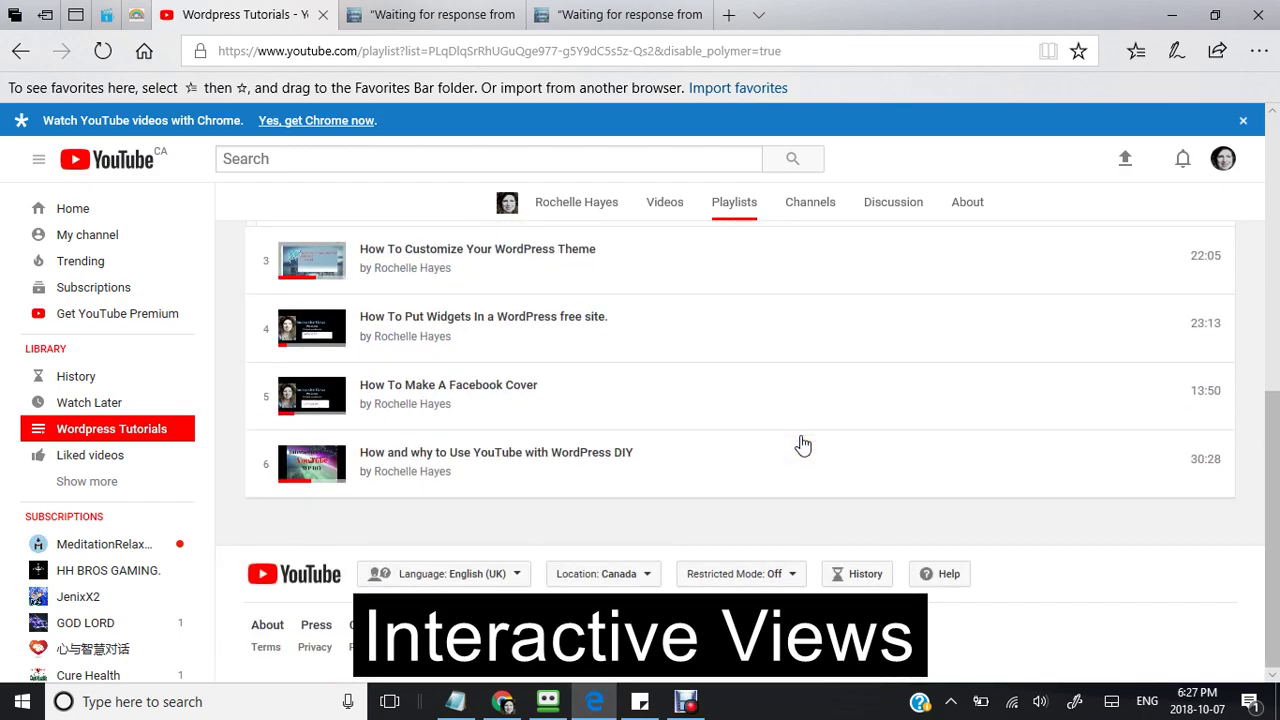
scroll(801, 443, up, 4)
scroll(801, 443, down, 1)
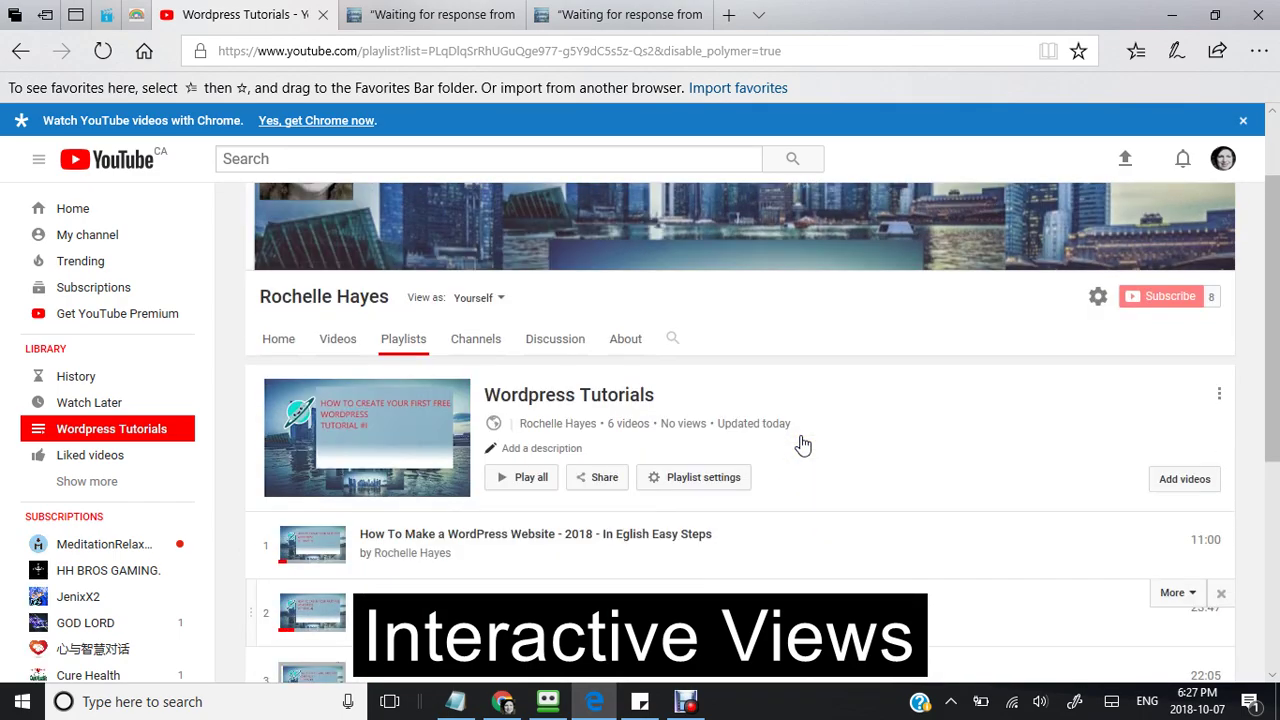
scroll(801, 443, up, 1)
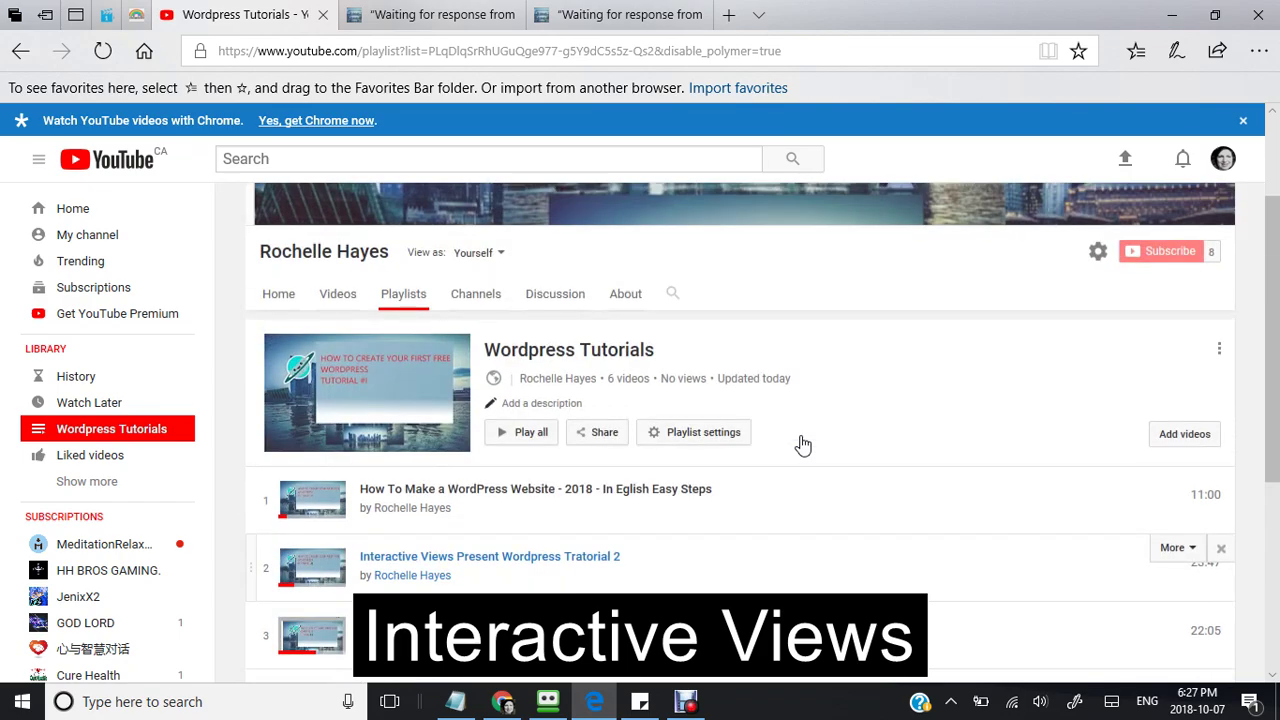
scroll(801, 443, down, 1)
scroll(801, 443, up, 2)
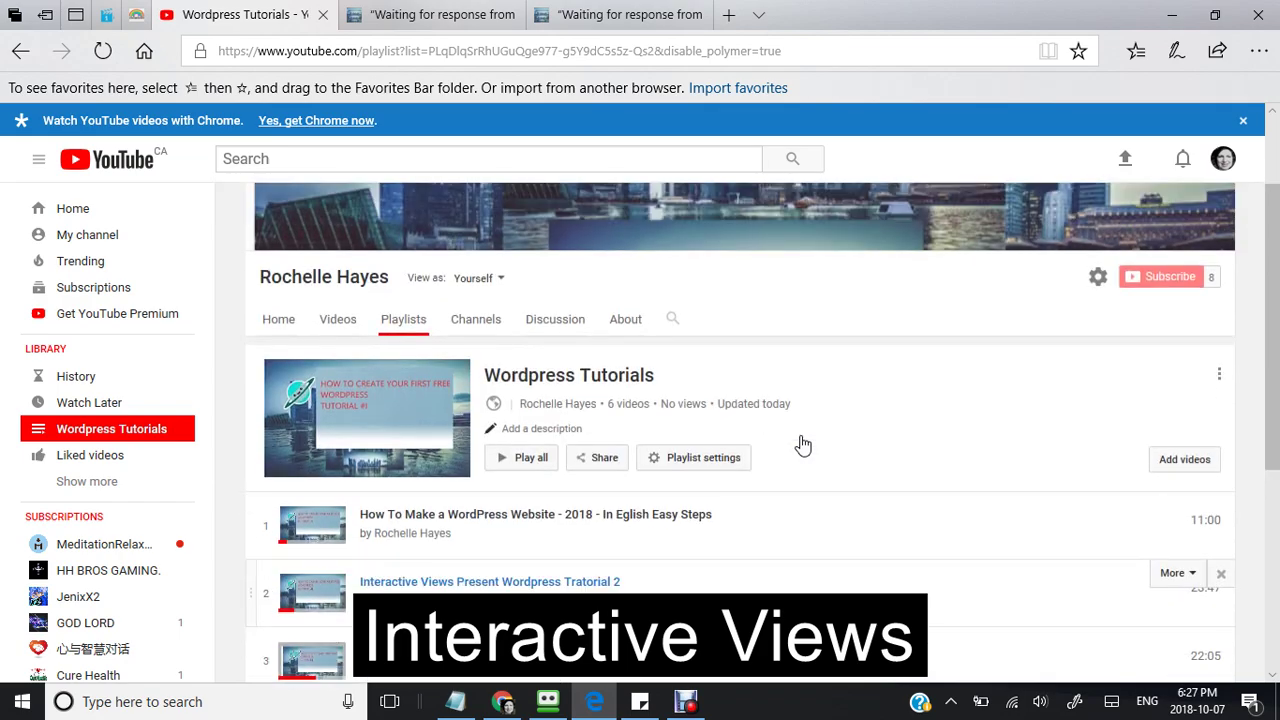
scroll(801, 443, up, 1)
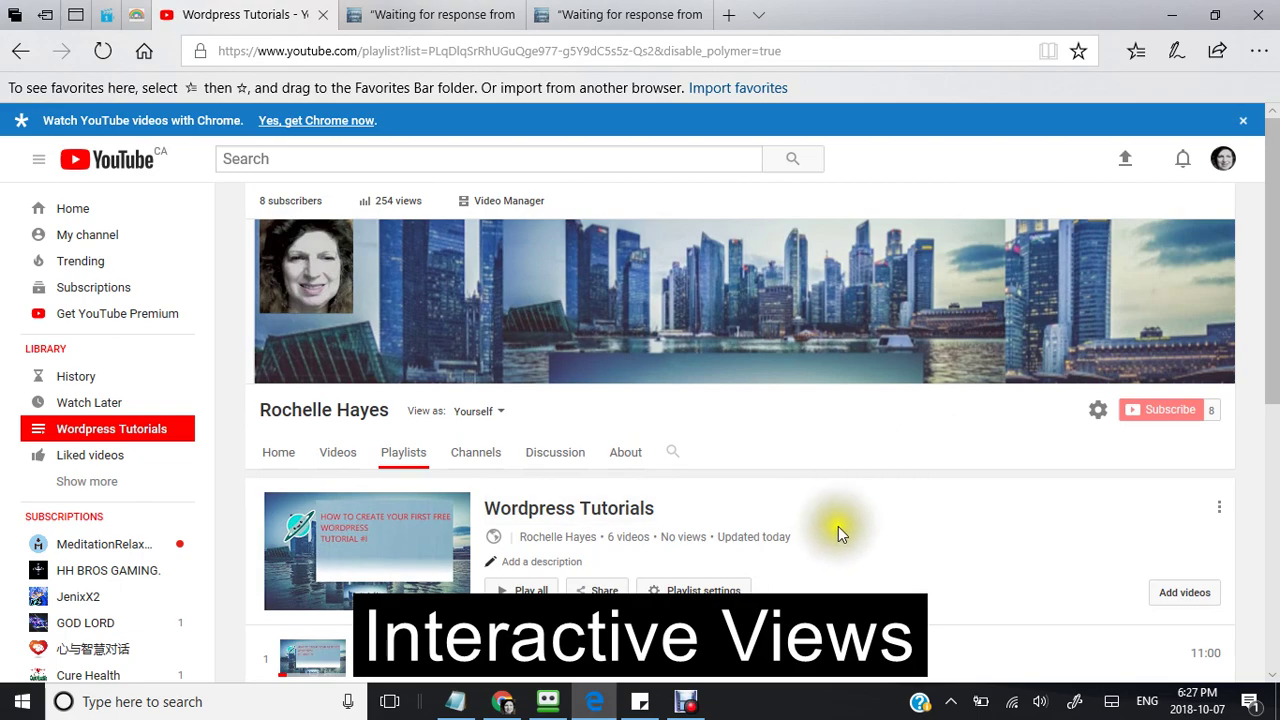
scroll(867, 467, down, 2)
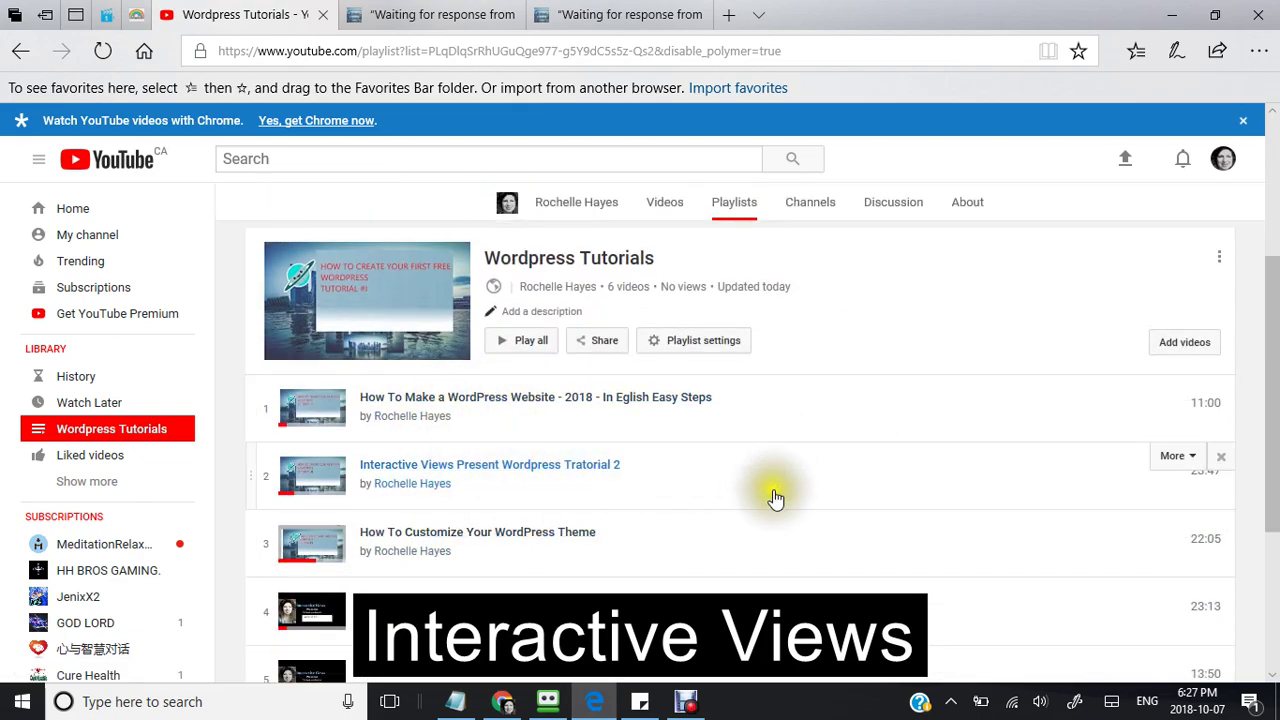
scroll(773, 505, down, 1)
scroll(767, 517, down, 1)
scroll(767, 517, up, 2)
scroll(767, 517, up, 2)
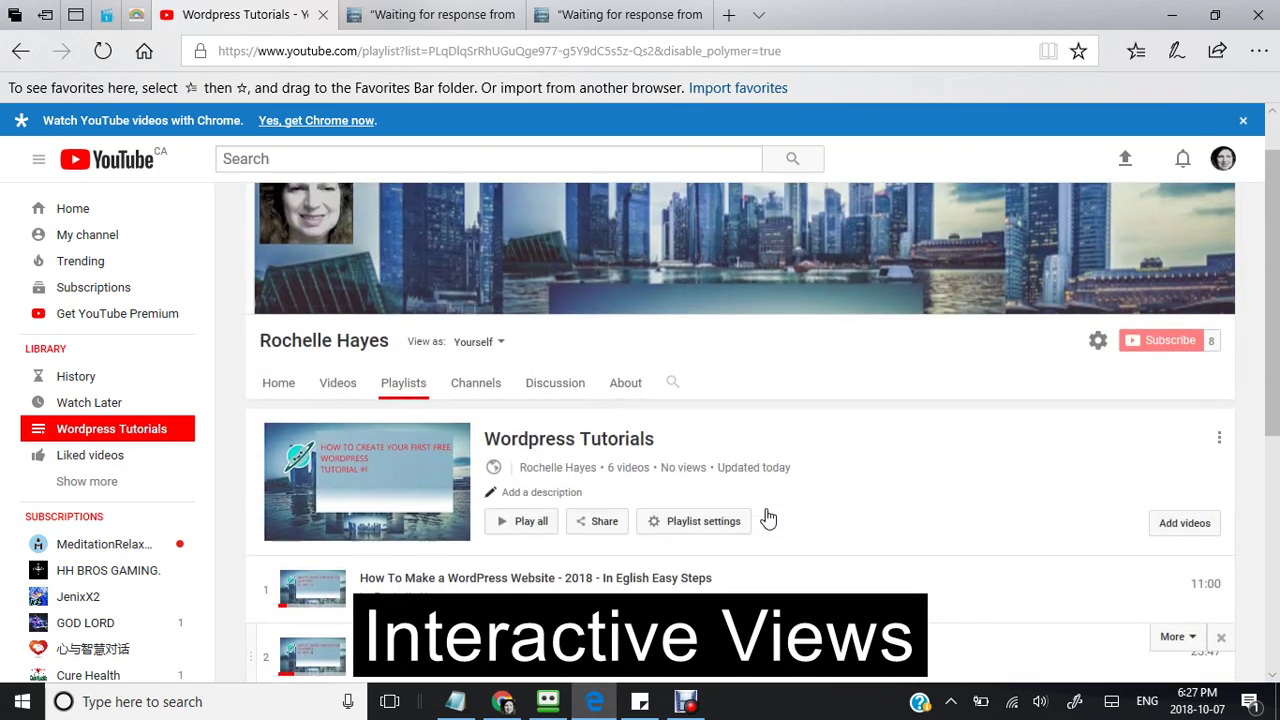
scroll(767, 517, down, 3)
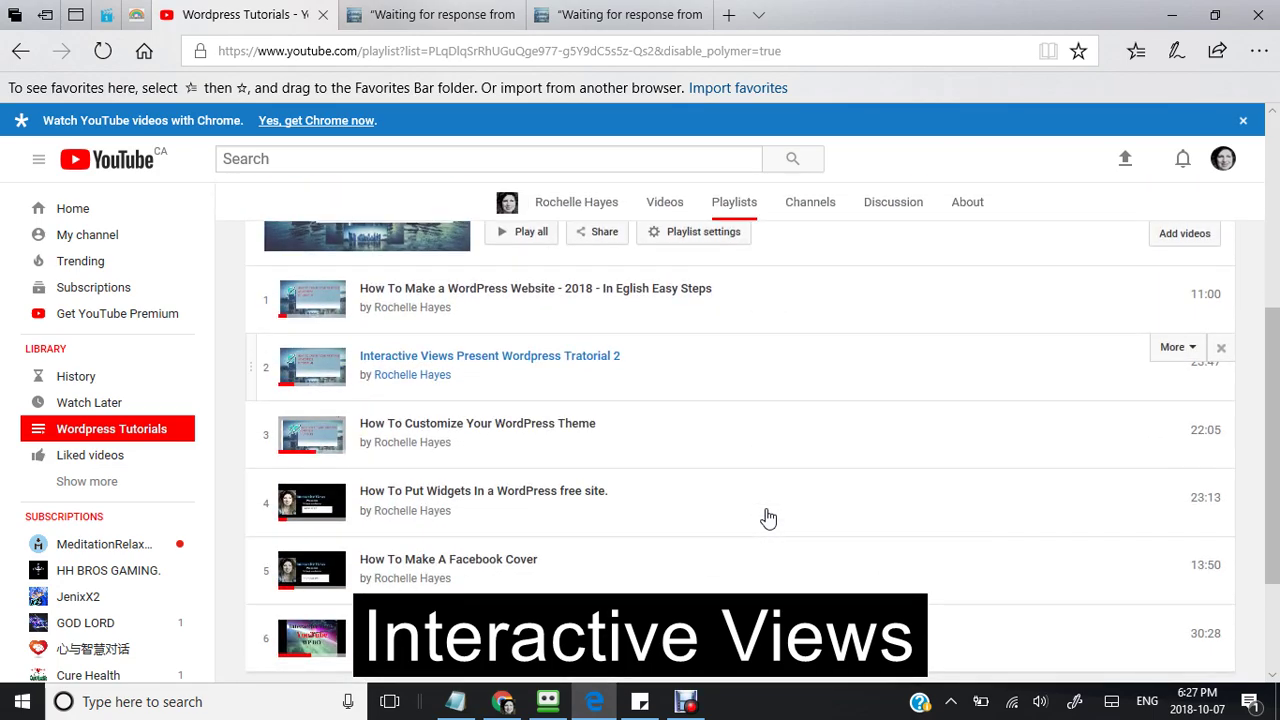
scroll(767, 517, up, 1)
scroll(767, 517, up, 1)
scroll(767, 517, up, 1)
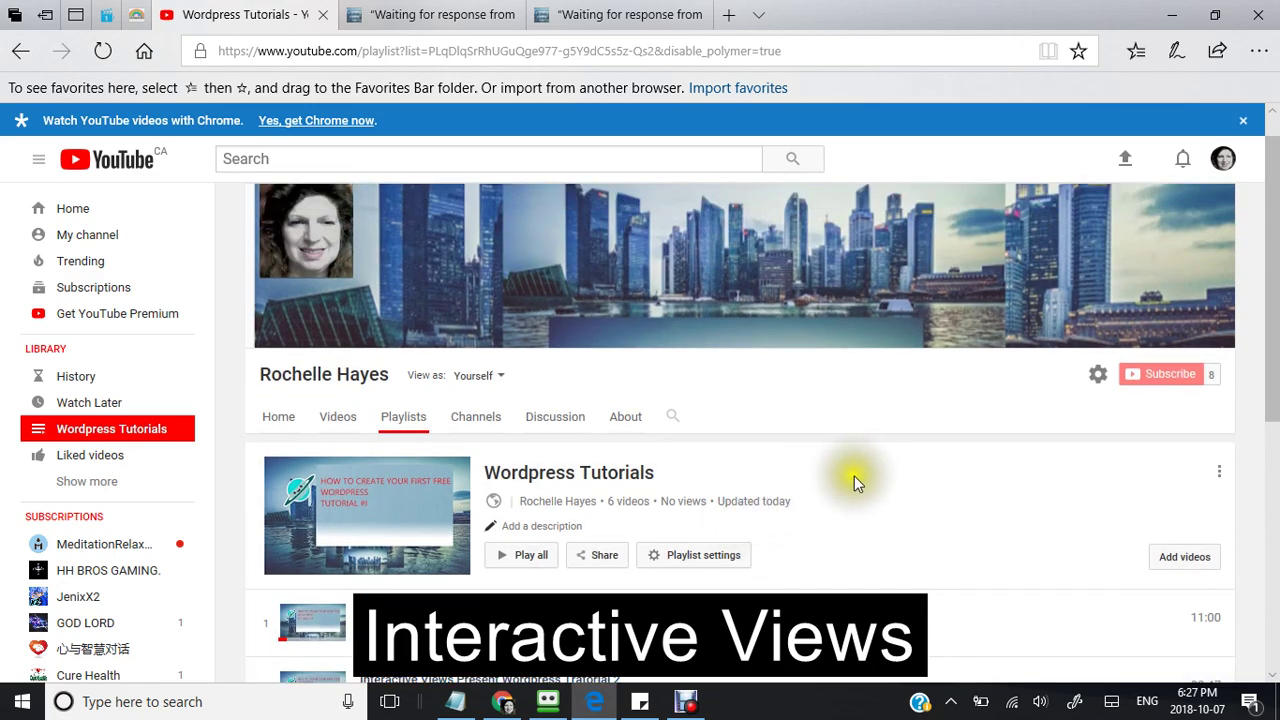
scroll(845, 513, down, 1)
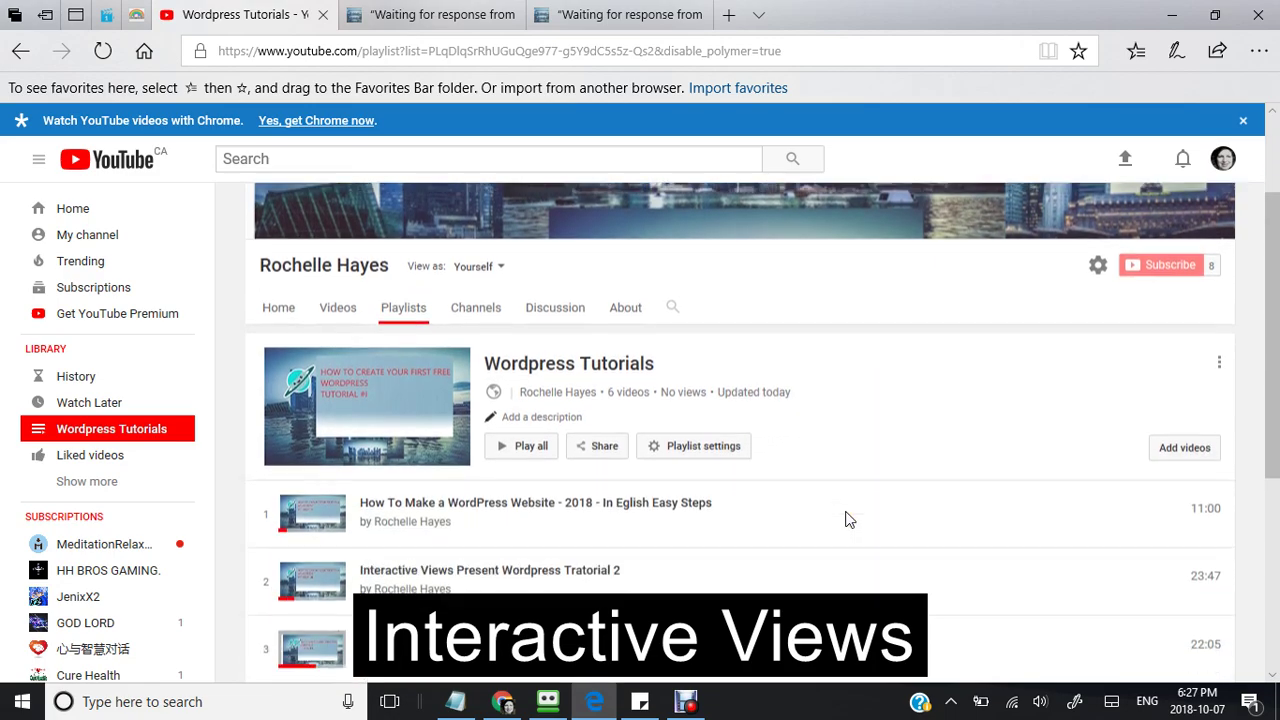
scroll(845, 513, down, 1)
scroll(845, 513, down, 2)
scroll(847, 519, down, 1)
scroll(845, 519, up, 1)
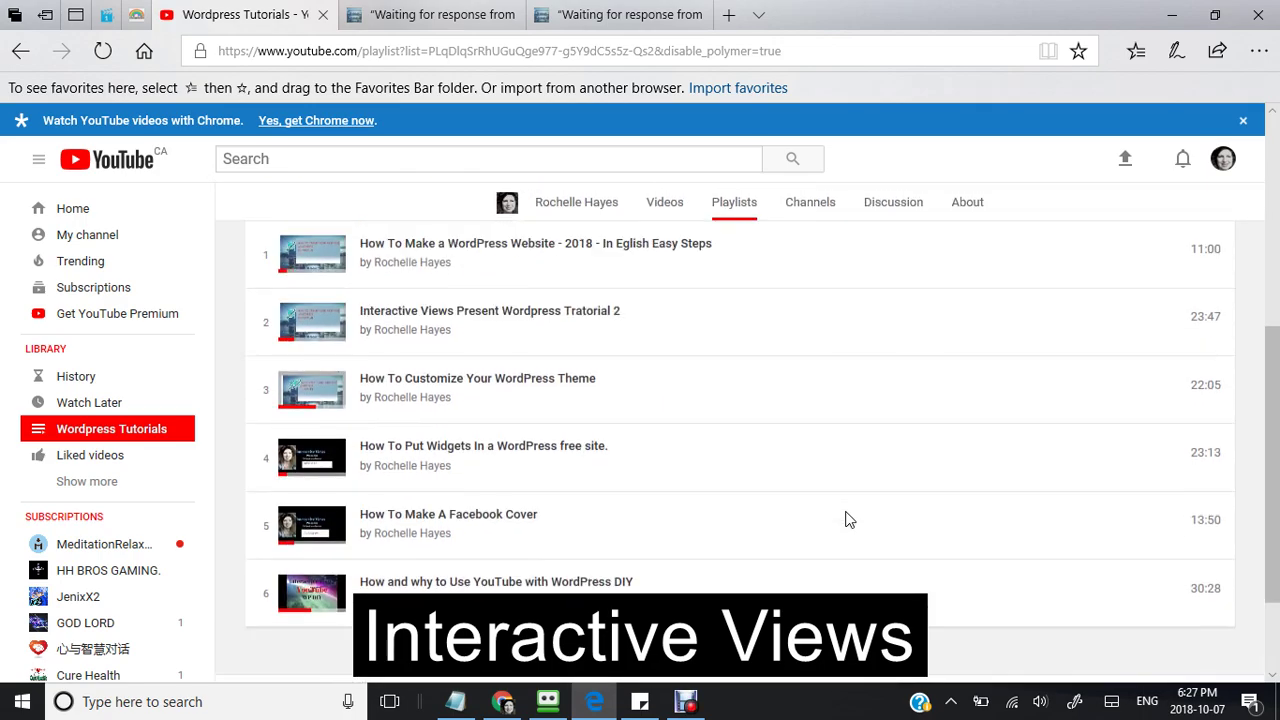
scroll(845, 519, up, 3)
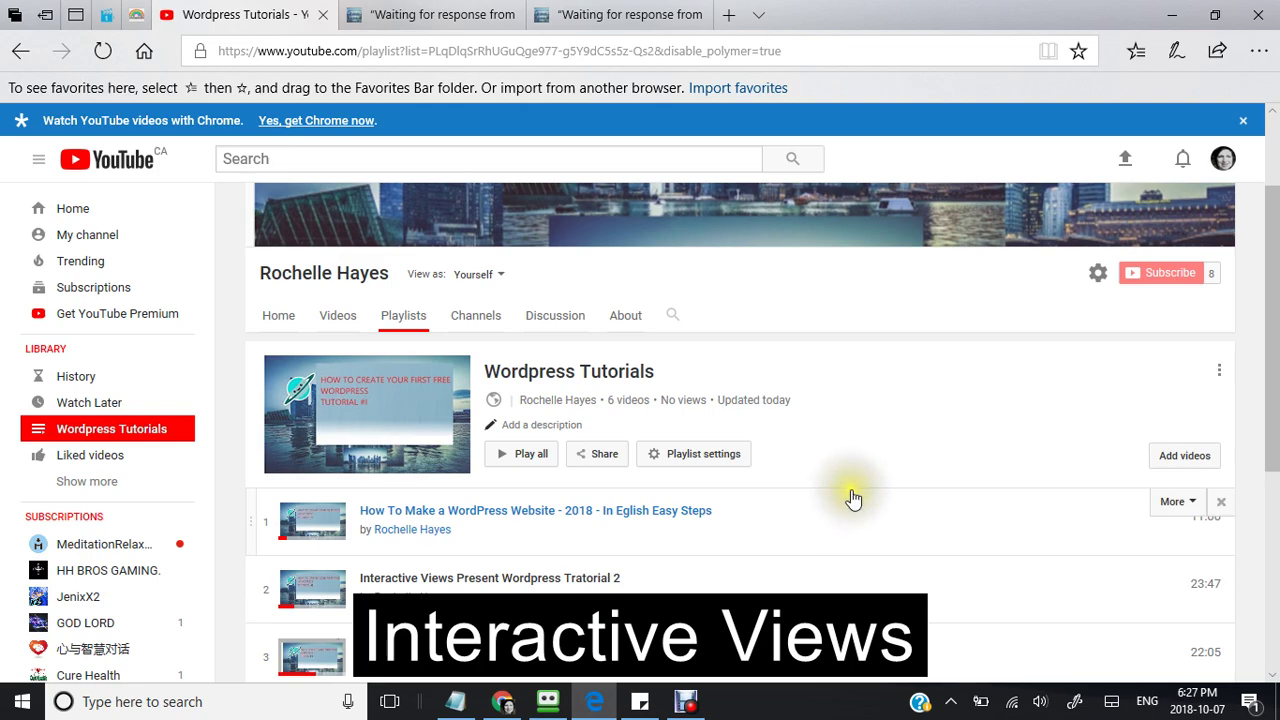
Re-check the playlist list down to How and why to Use YouTube with WordPress DIY.
click(829, 406)
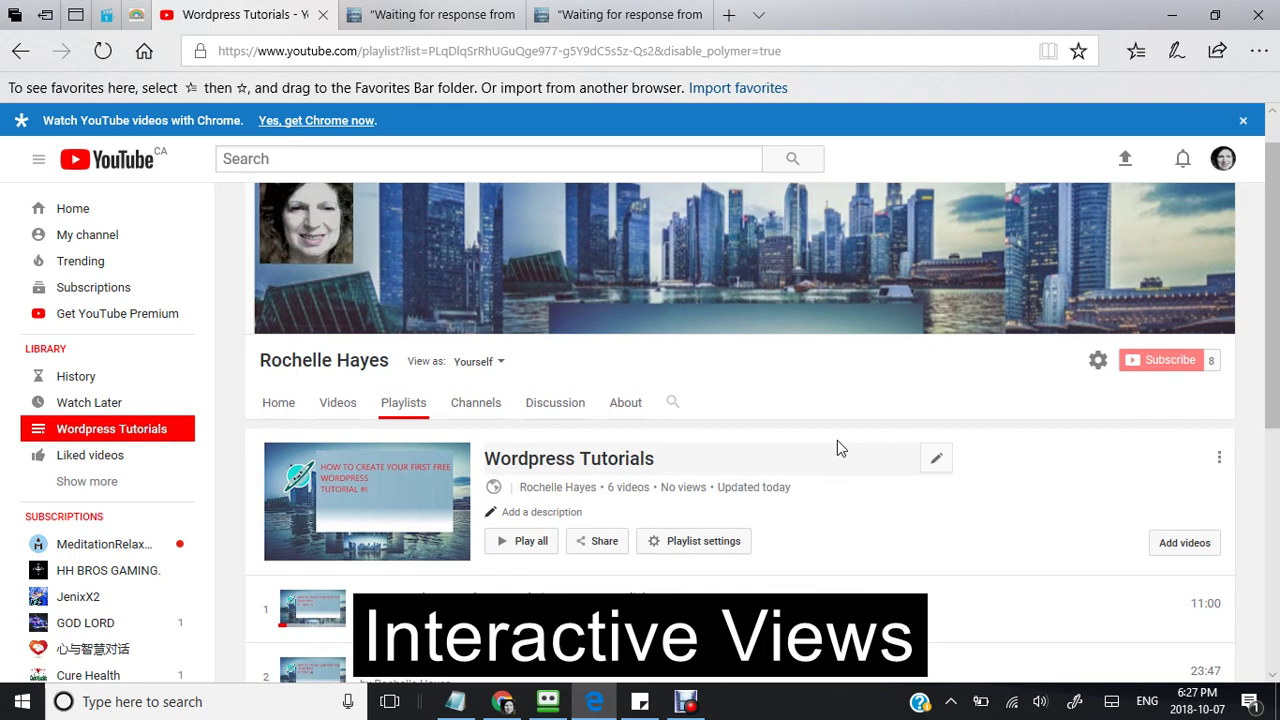
scroll(837, 441, down, 2)
scroll(838, 441, up, 2)
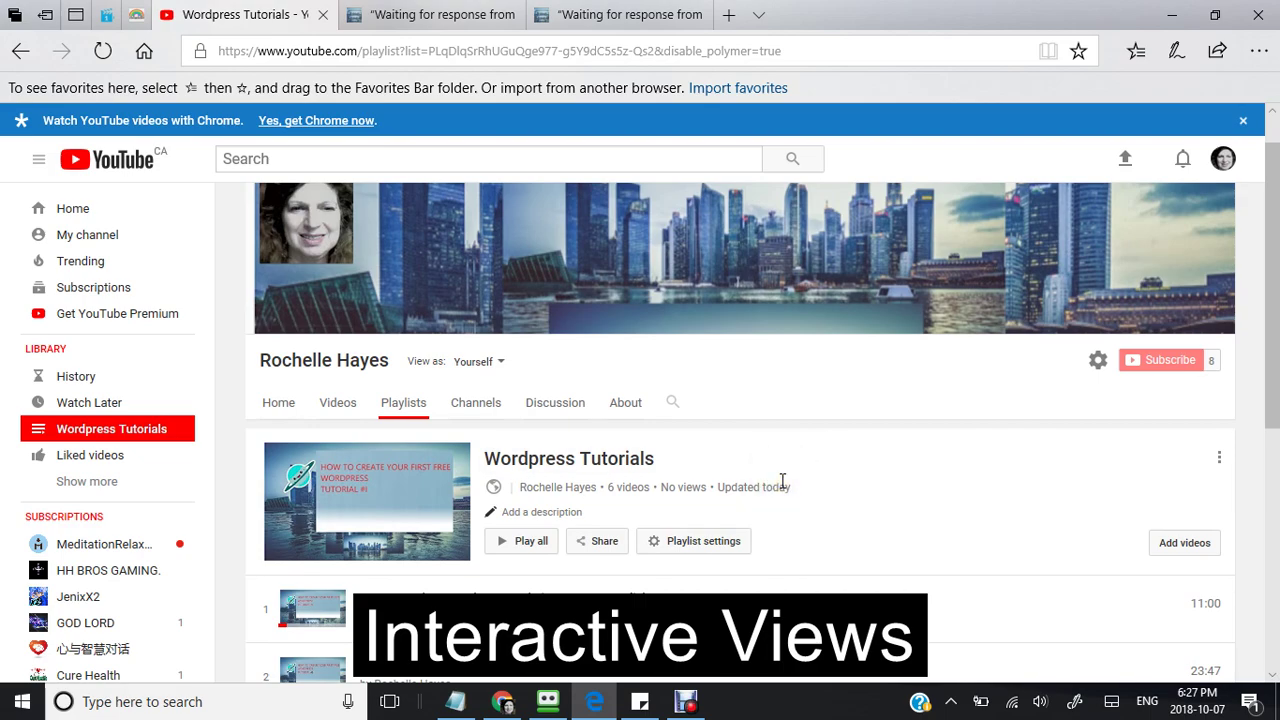
scroll(783, 481, up, 1)
scroll(783, 481, down, 2)
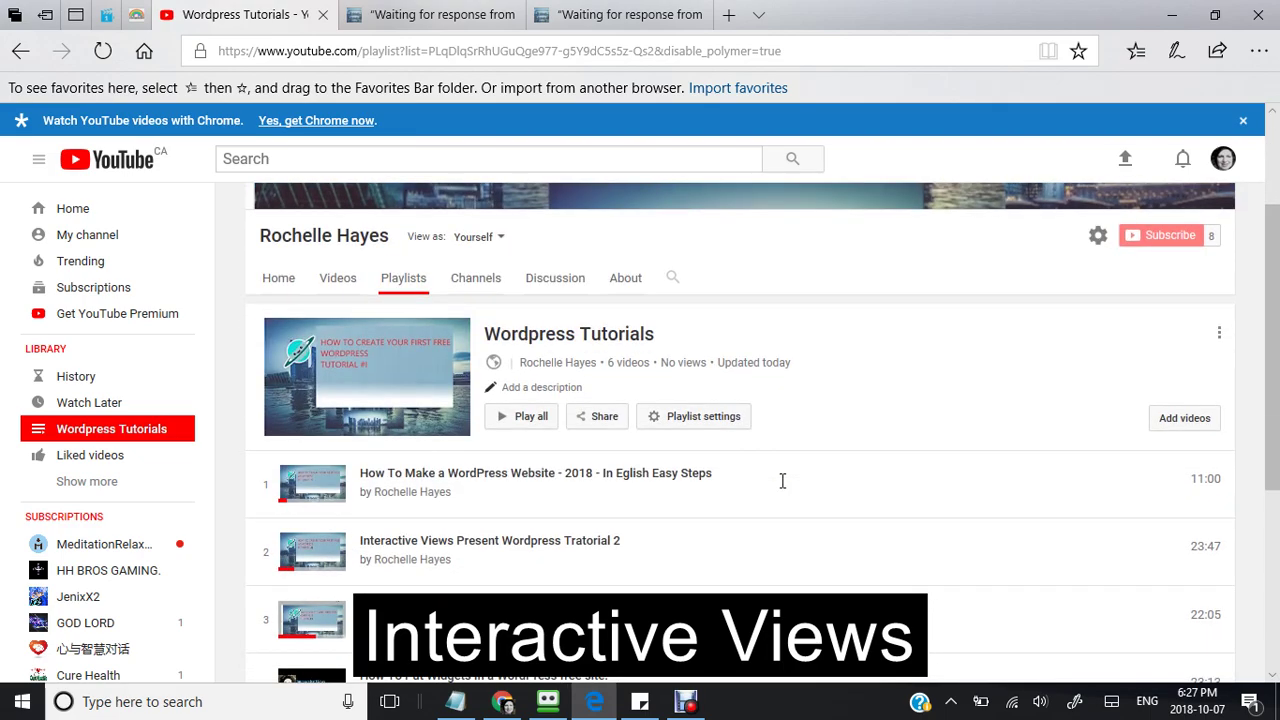
scroll(783, 481, up, 2)
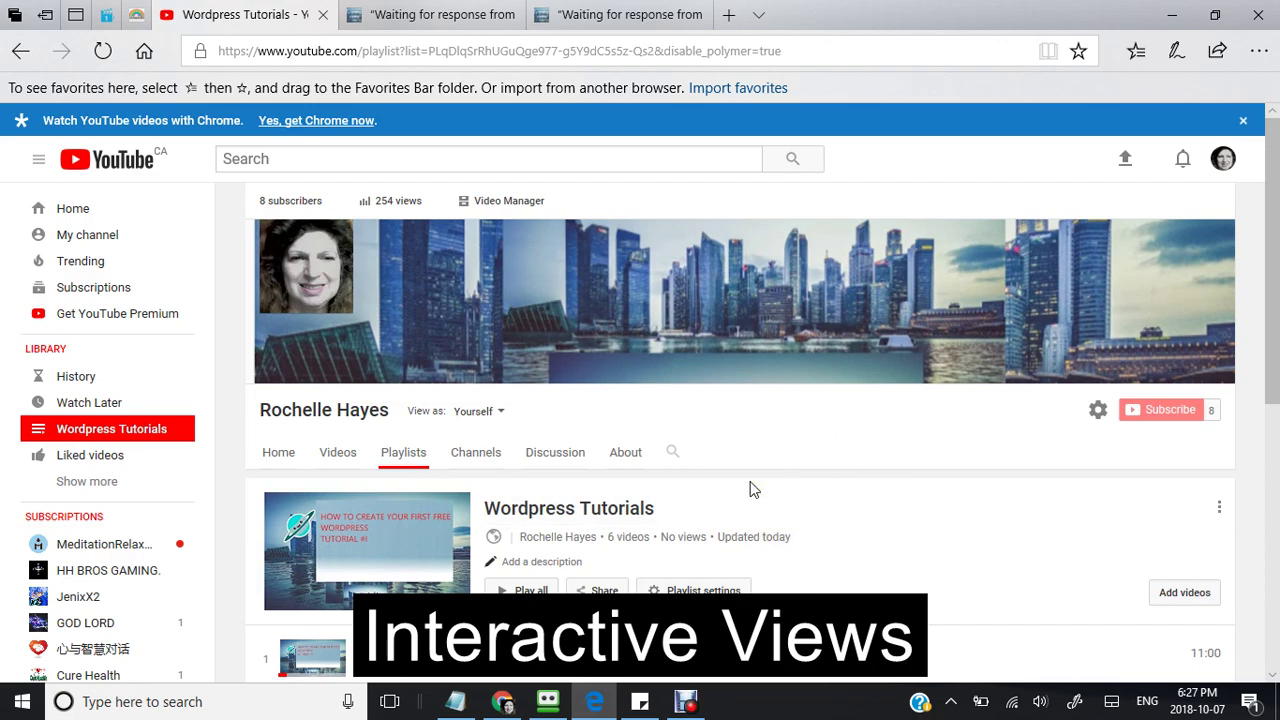
scroll(751, 489, down, 4)
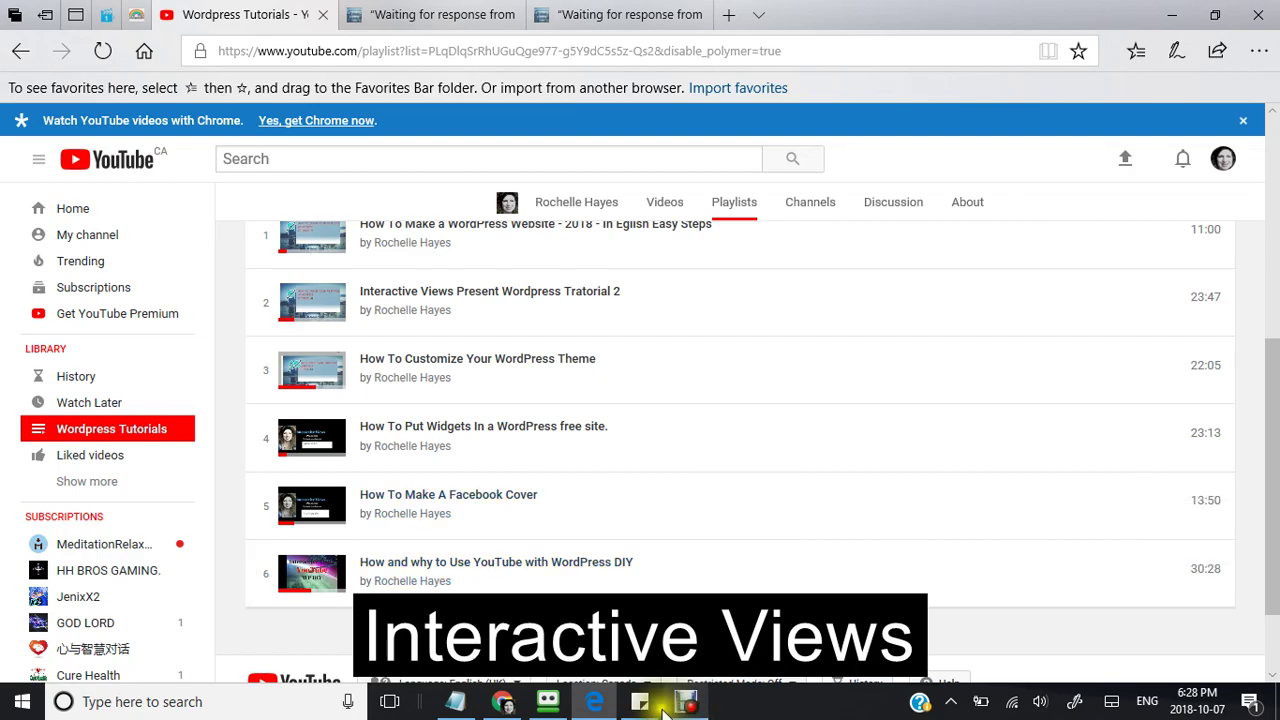